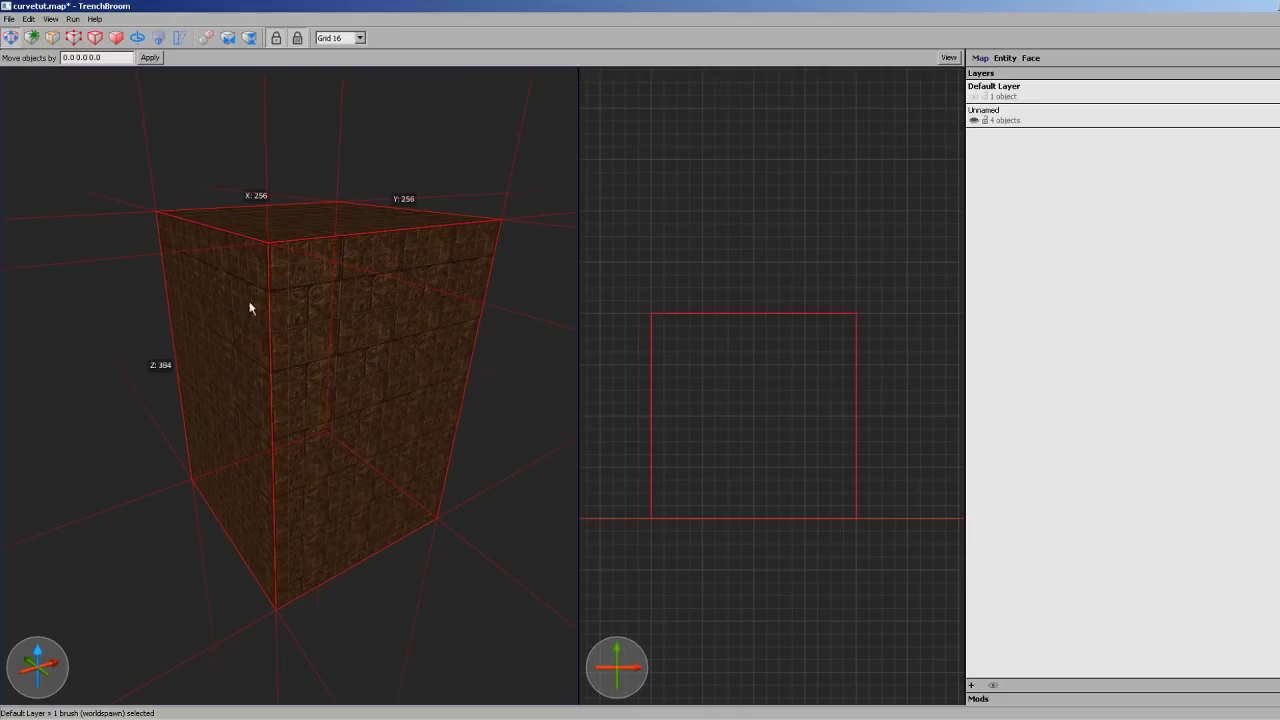
Review the map formats offered for a new Quake map and leave without creating a map
mouse_move(251, 306)
alt+right_down()
mouse_move(309, 346)
mouse_move(264, 257)
alt+right_up()
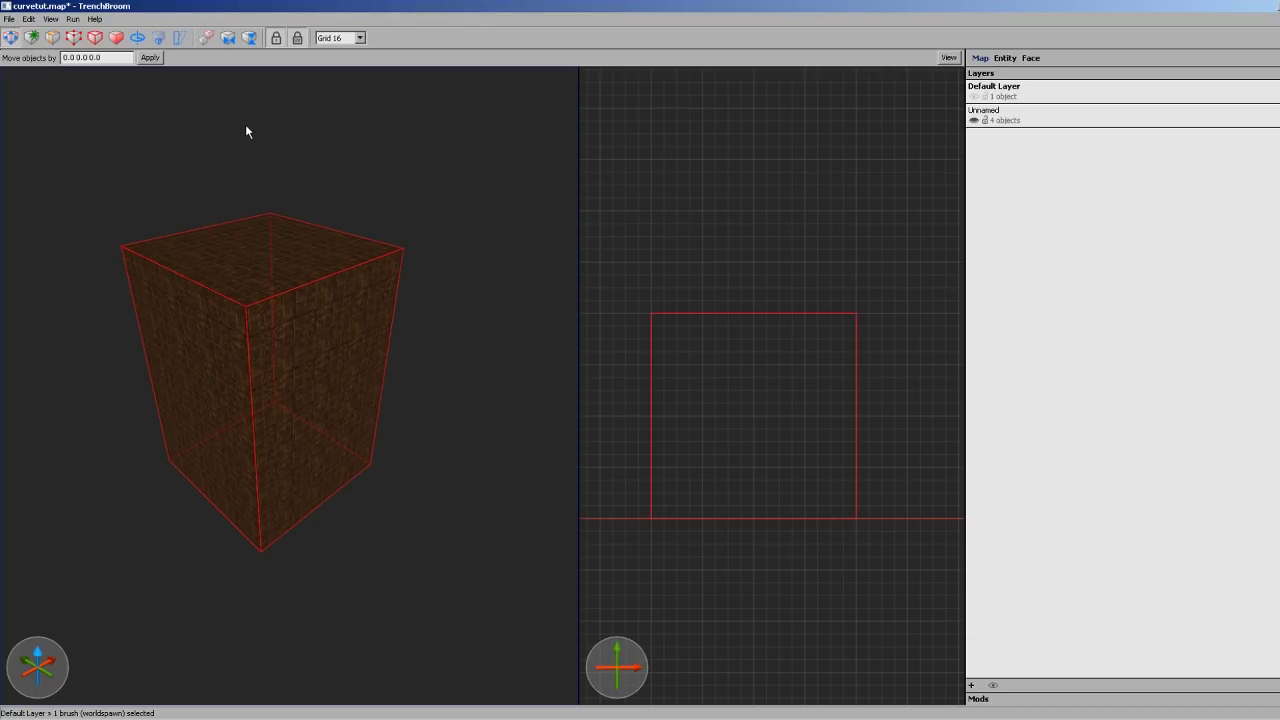
key(ctrl+n)
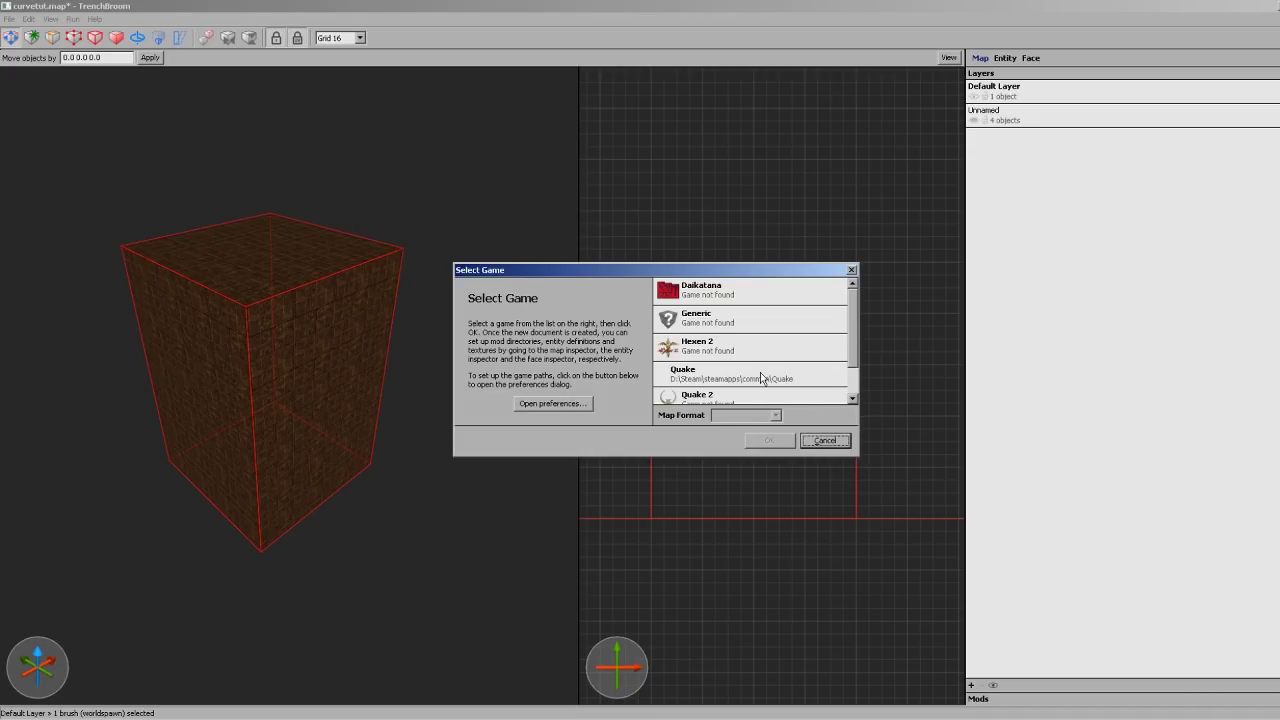
click(760, 372)
click(766, 419)
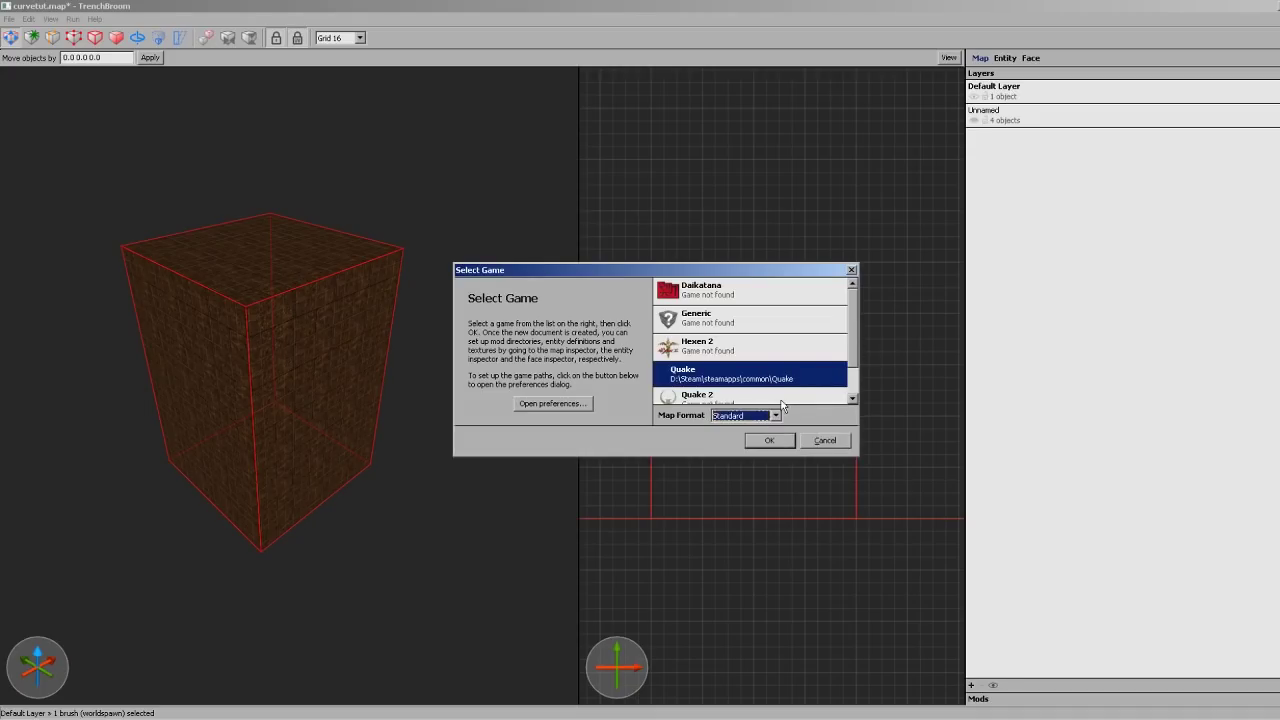
click(776, 415)
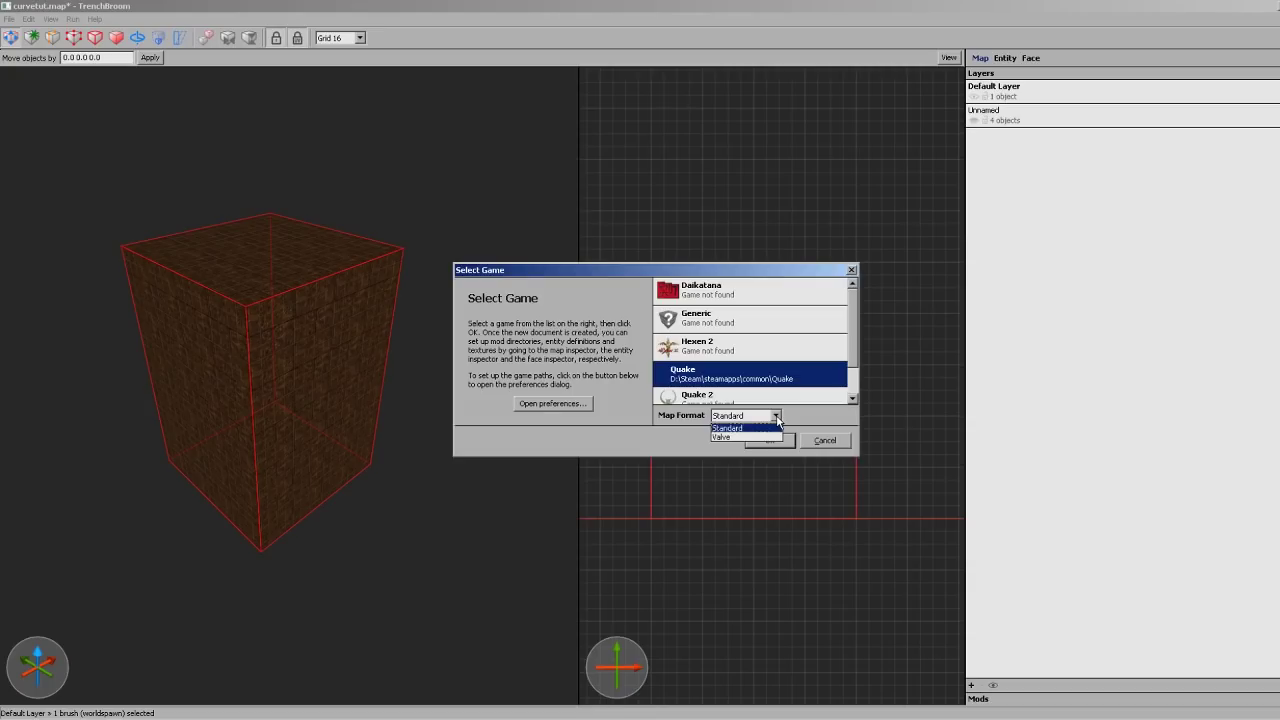
click(777, 419)
click(777, 419)
click(776, 415)
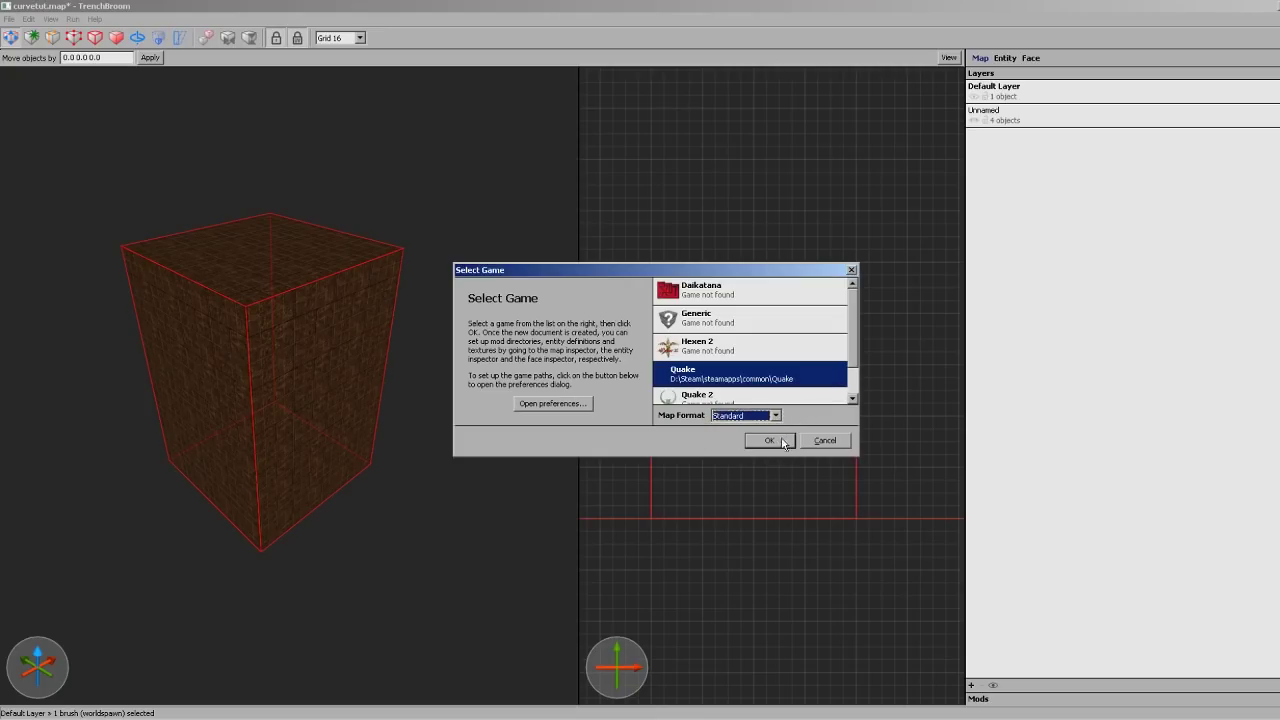
click(776, 416)
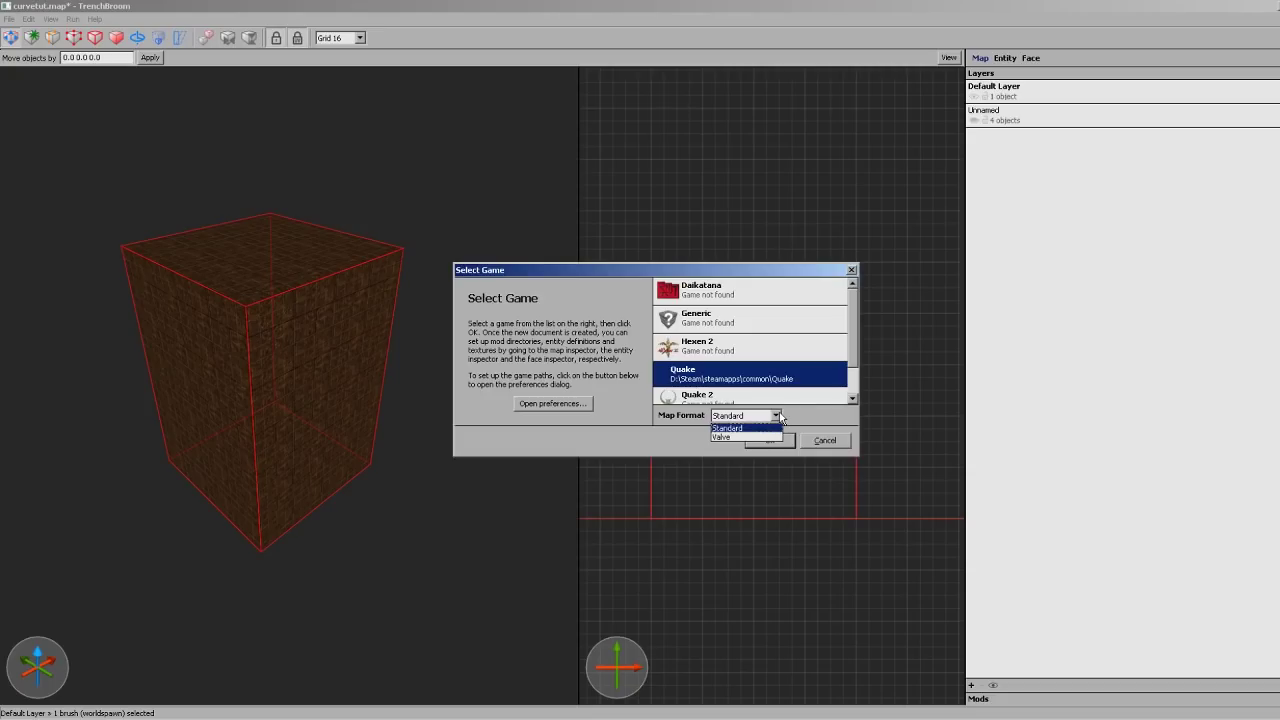
click(776, 416)
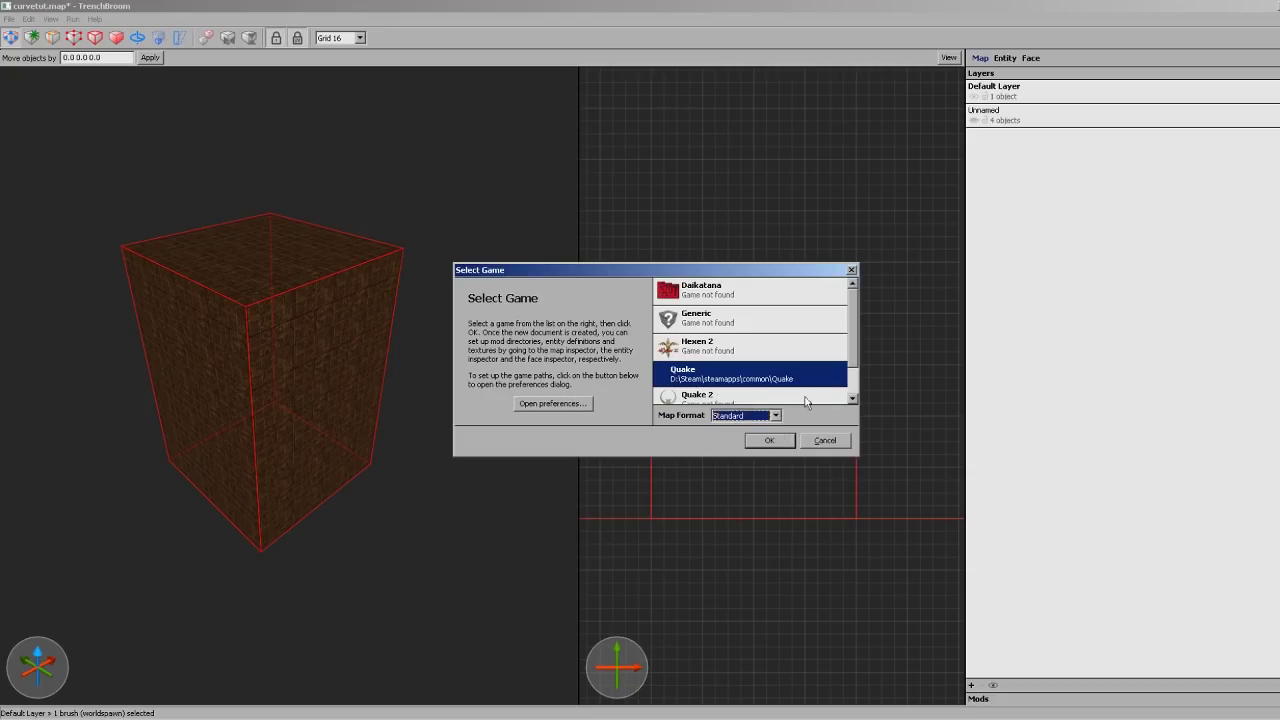
click(773, 416)
click(804, 423)
click(820, 441)
Clip the 256-unit brush's corner through points (3008, 64) and (2992, 96) on grid 16, keeping the larger part
mouse_move(315, 362)
alt+right_down()
mouse_move(326, 385)
mouse_move(336, 330)
alt+right_up()
key(a)
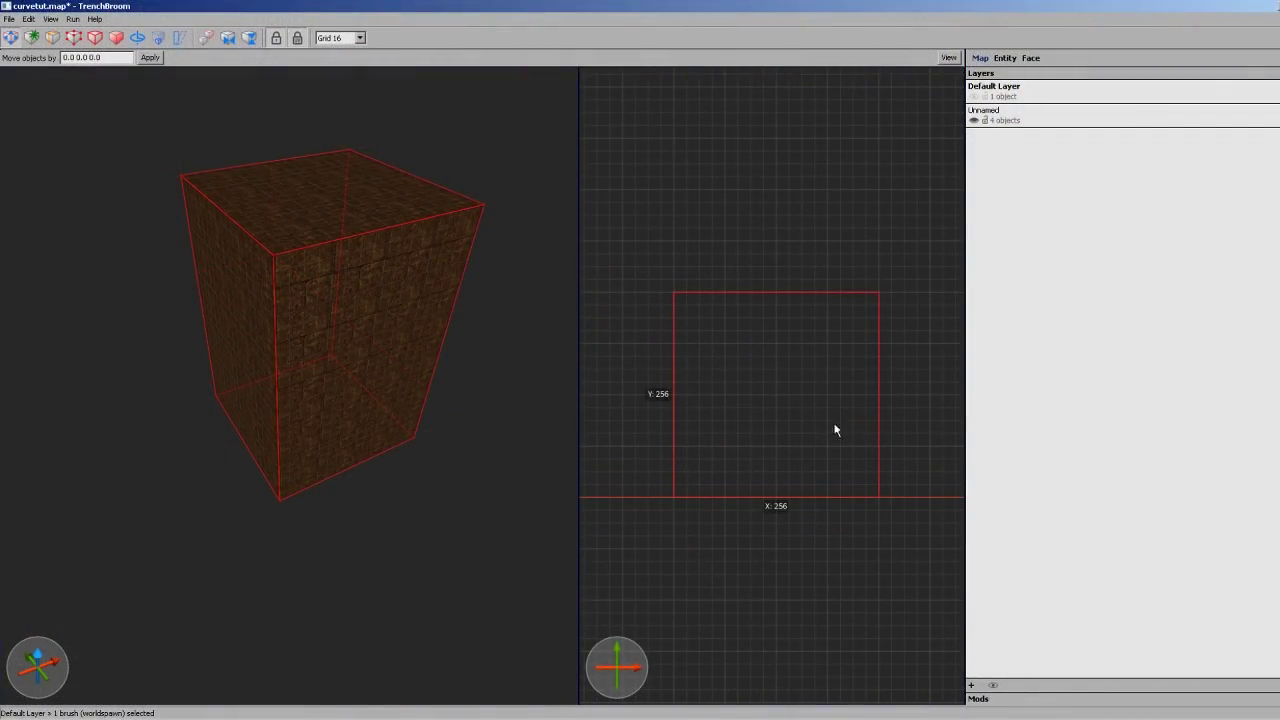
mouse_move(831, 426)
middle_down()
mouse_move(788, 434)
mouse_move(886, 434)
mouse_move(916, 501)
mouse_move(839, 487)
middle_up()
scroll(875, 433, up, 3)
scroll(873, 456, up, 5)
scroll(899, 457, down, 3)
key(c)
click(914, 487)
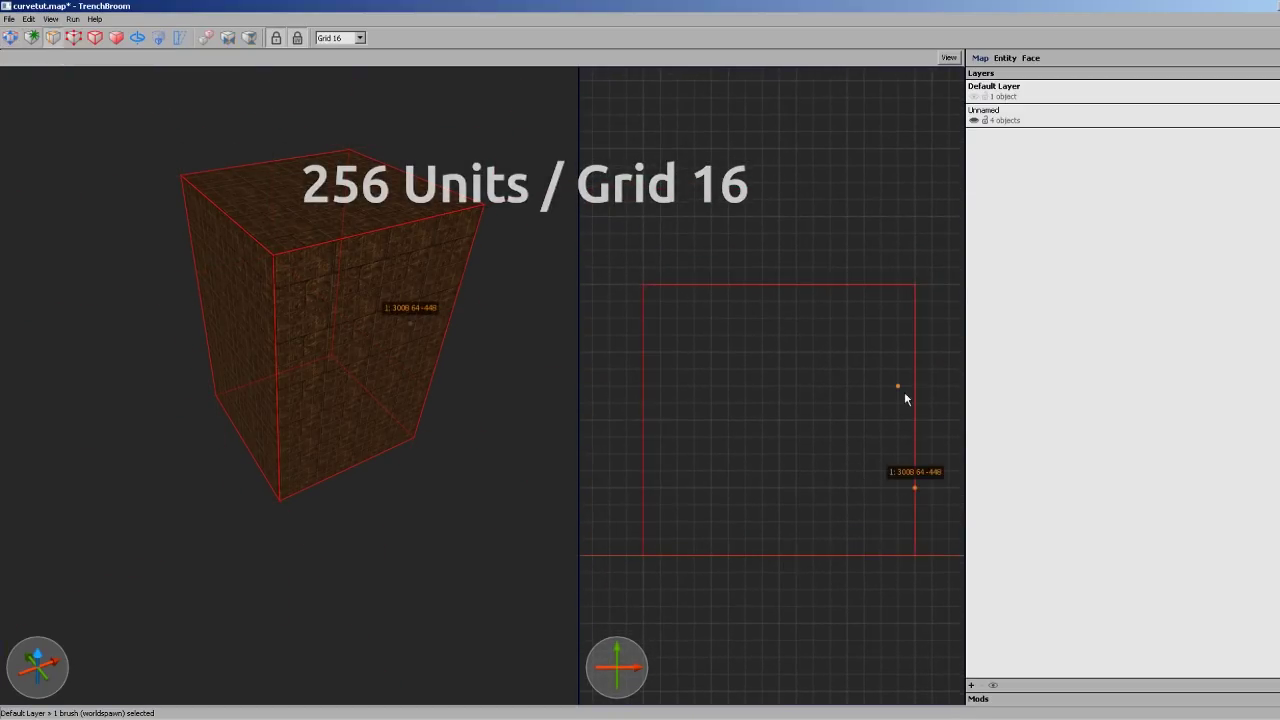
click(898, 455)
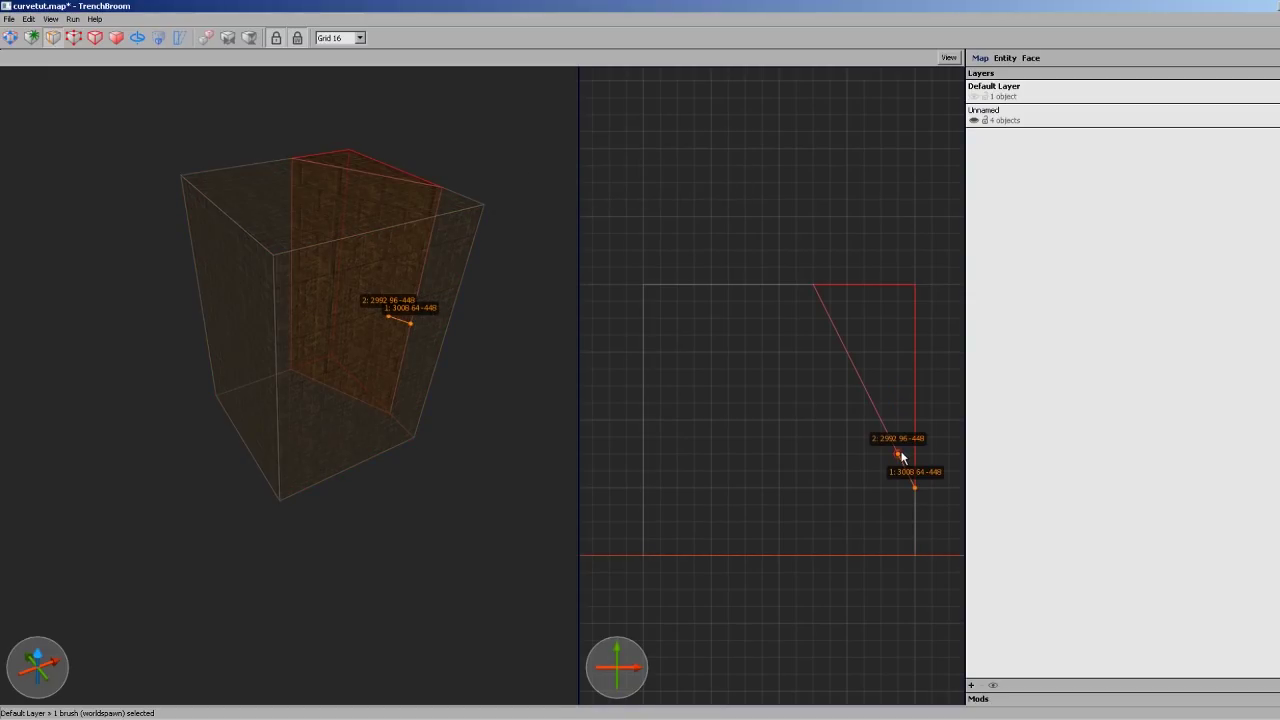
key(Tab)
key(Tab)
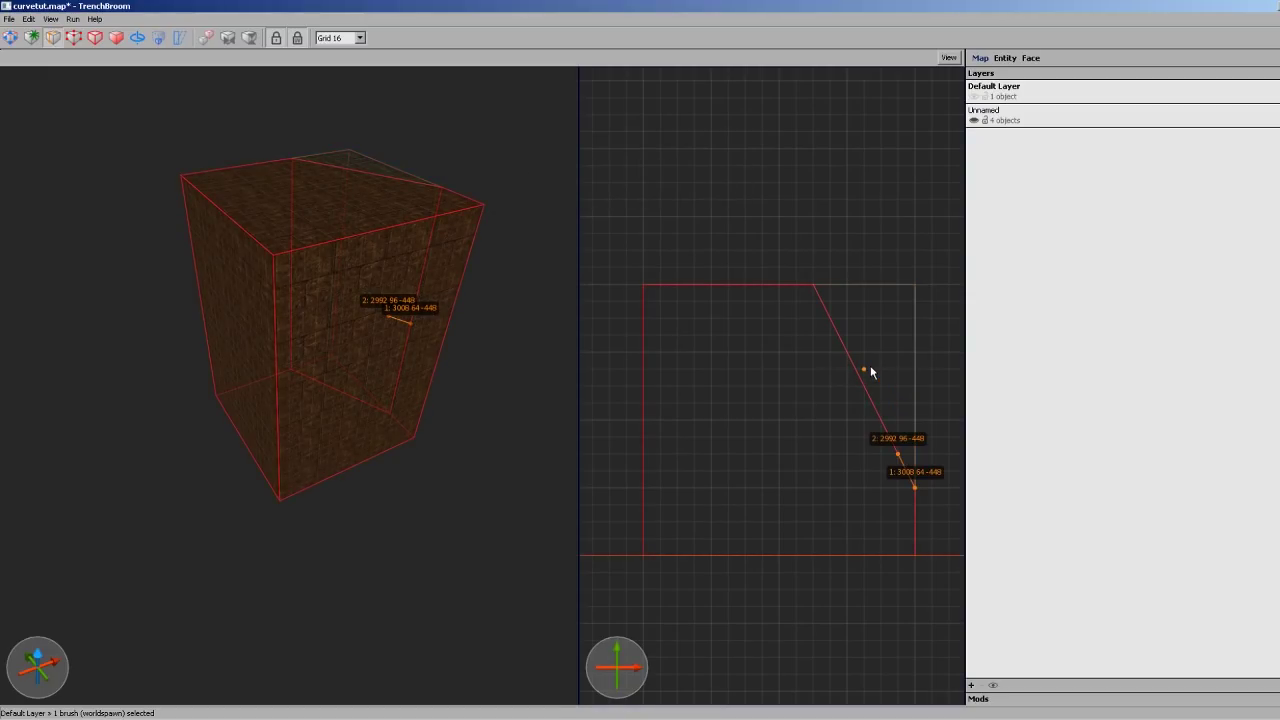
key(Return)
Clip the remaining corner between (2816, 256) on the brush's straight edge and (2944, 192) on the slanted edge, keeping the larger part
click(847, 352)
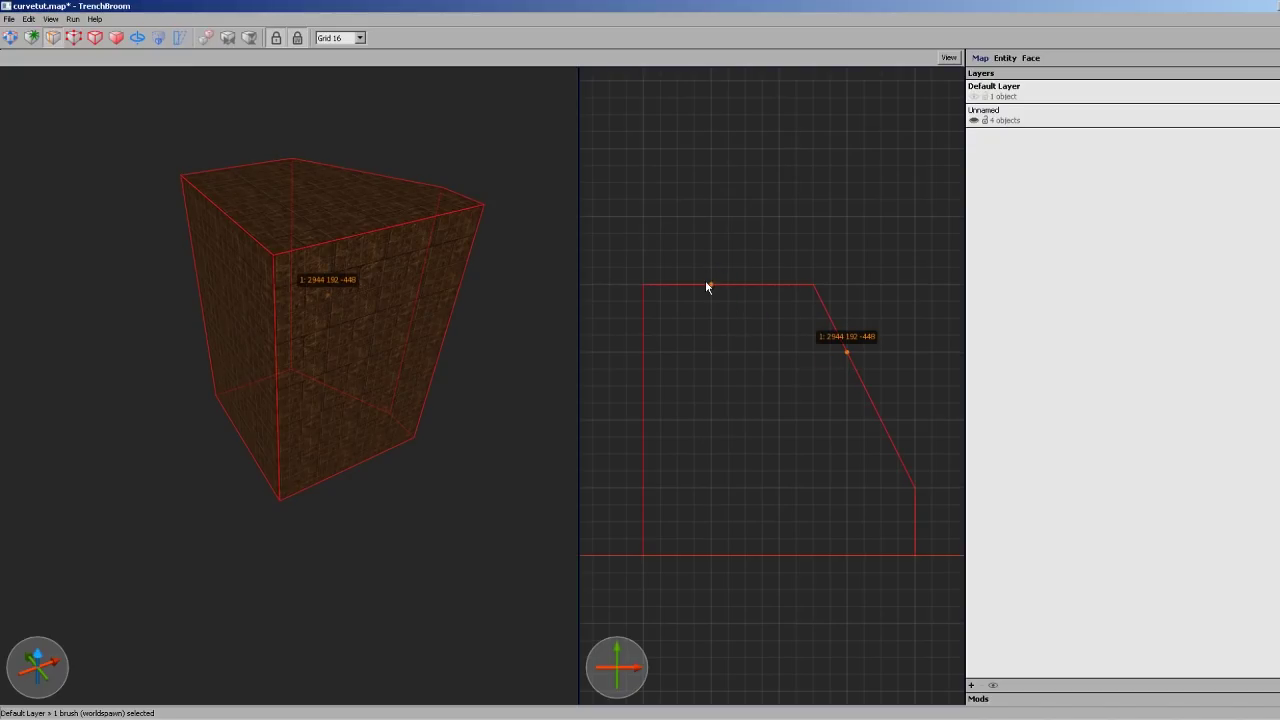
click(722, 286)
key(Escape)
click(711, 285)
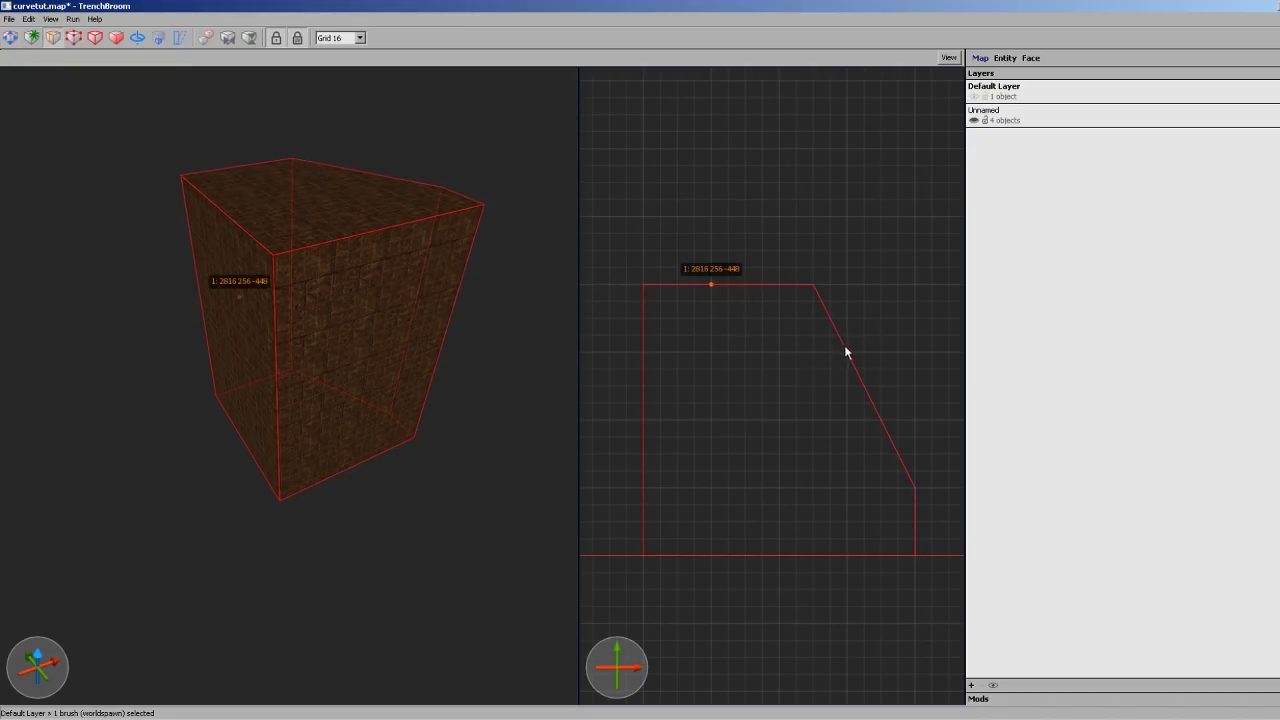
click(847, 352)
key(Tab)
key(Tab)
key(Tab)
key(Return)
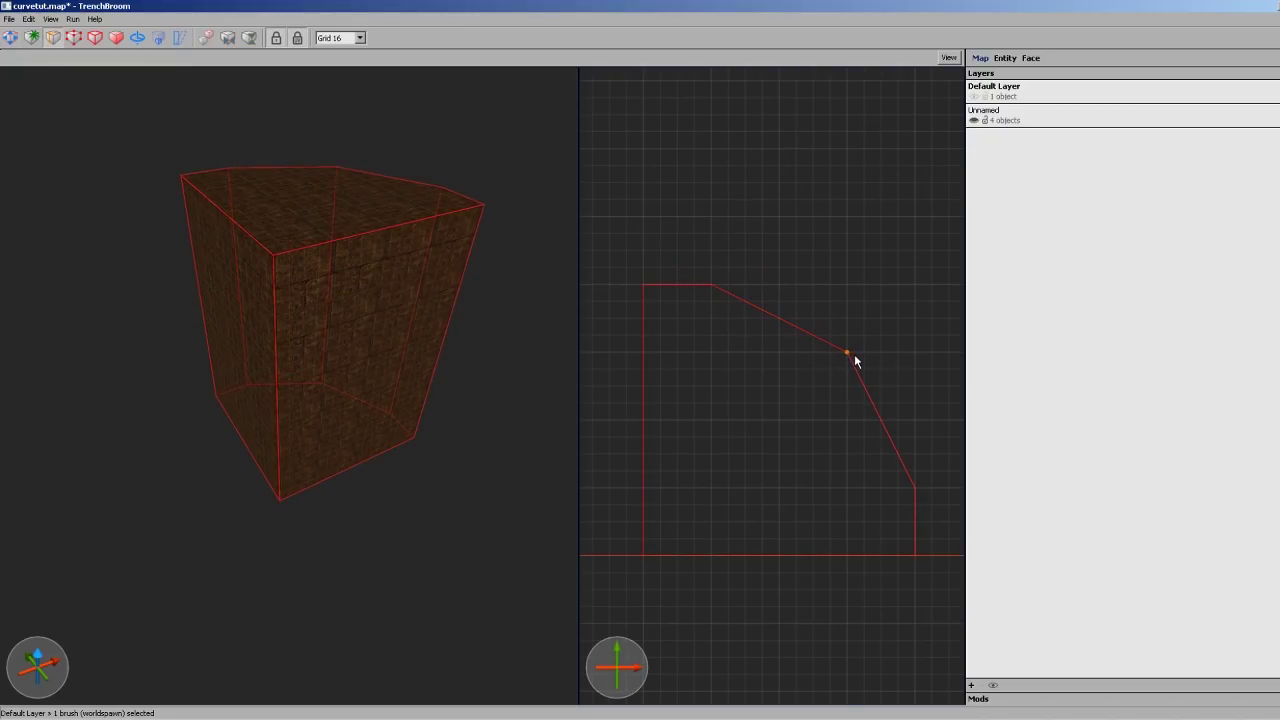
Leave the clip tool and examine the brush's clipped profile in the 2D view, with the grid at 32
right_drag(825, 341, 833, 377)
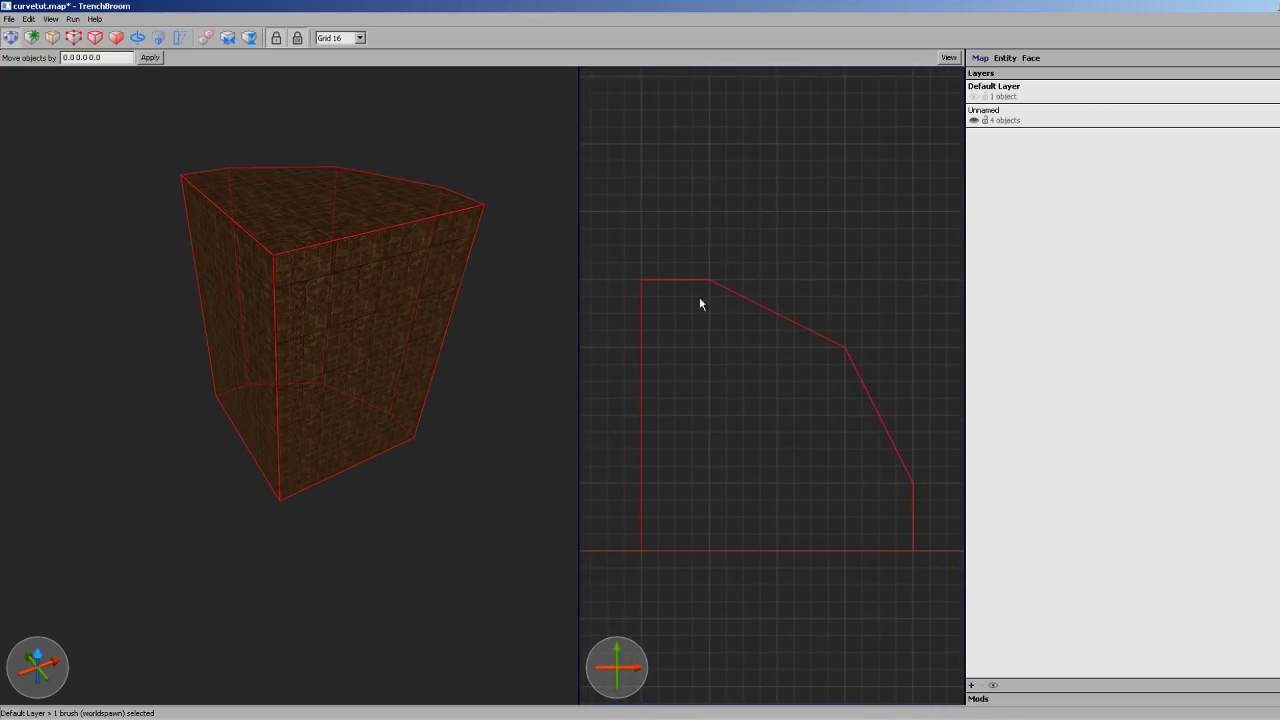
scroll(720, 372, down, 1)
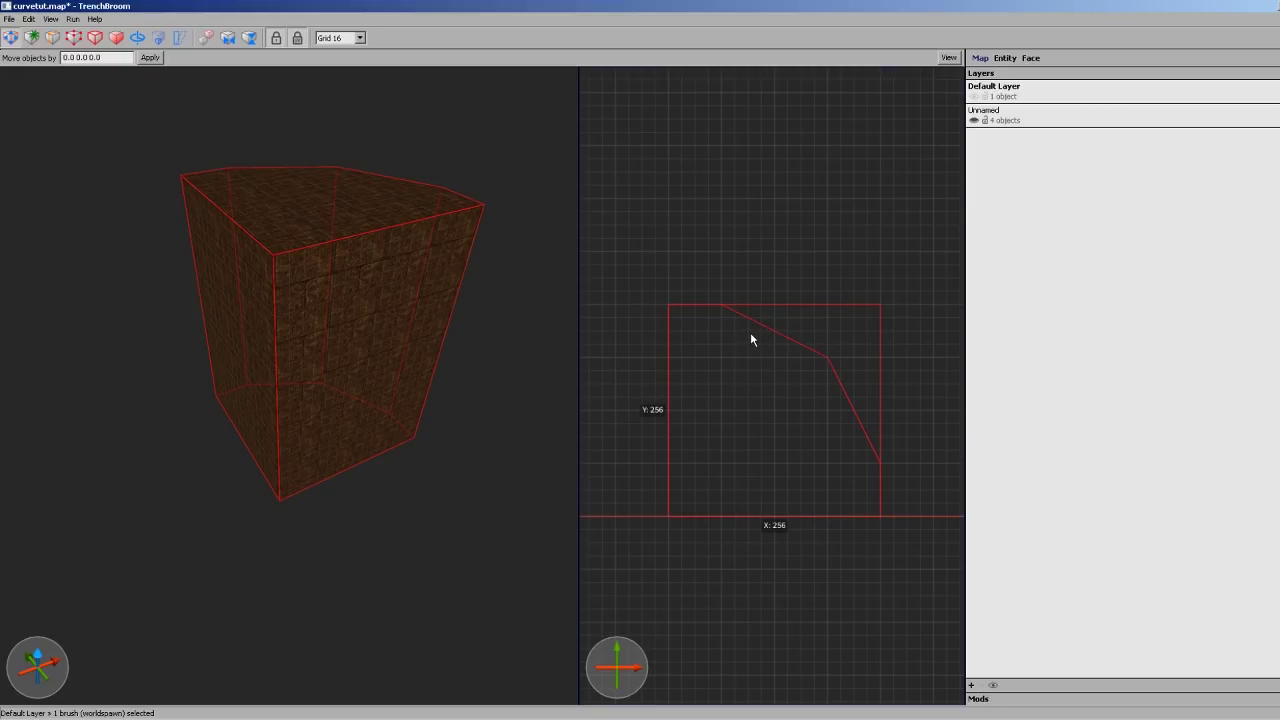
right_drag(742, 374, 769, 384)
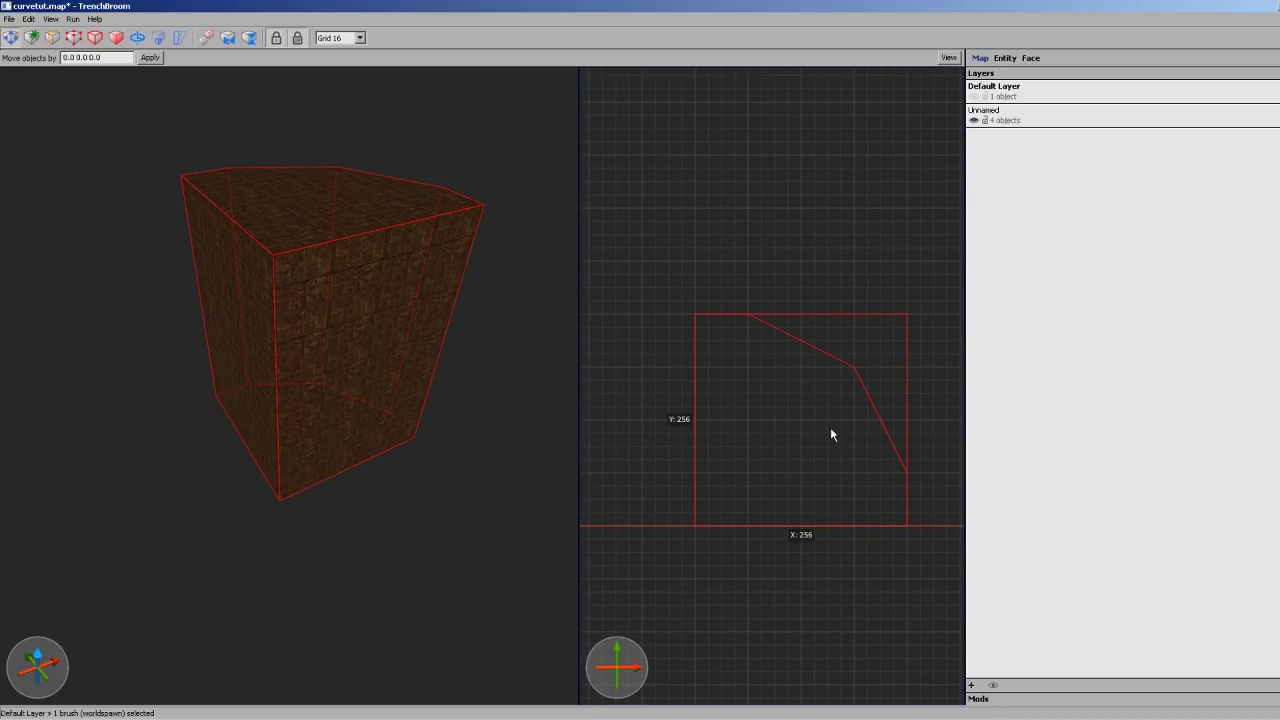
middle_drag(810, 377, 826, 389)
scroll(826, 389, down, 1)
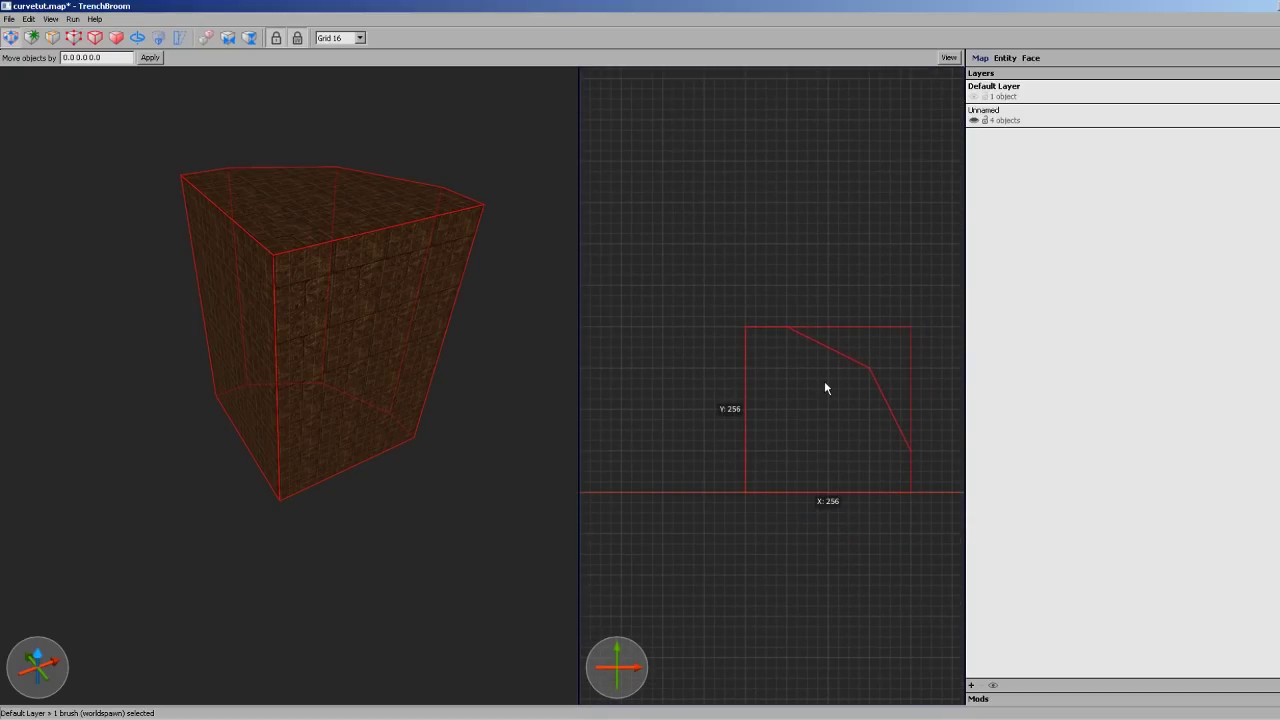
middle_drag(817, 315, 794, 338)
scroll(794, 338, up, 1)
scroll(795, 345, up, 1)
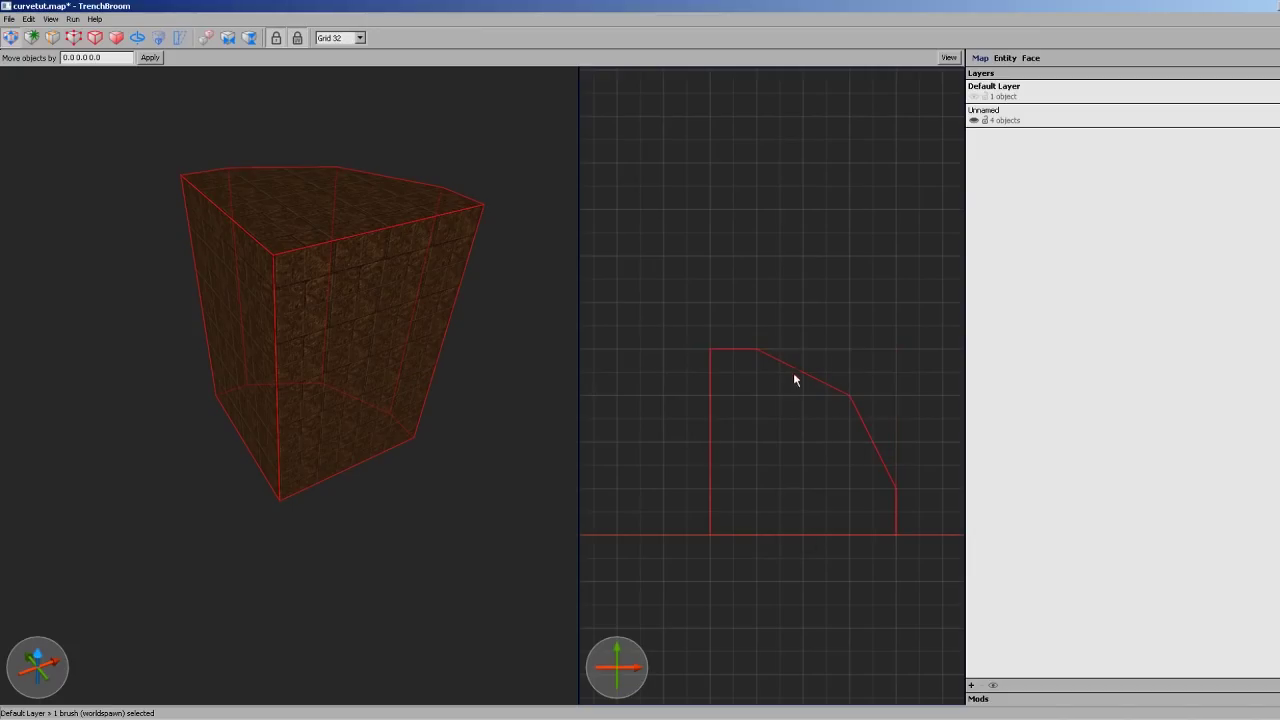
middle_drag(791, 449, 771, 456)
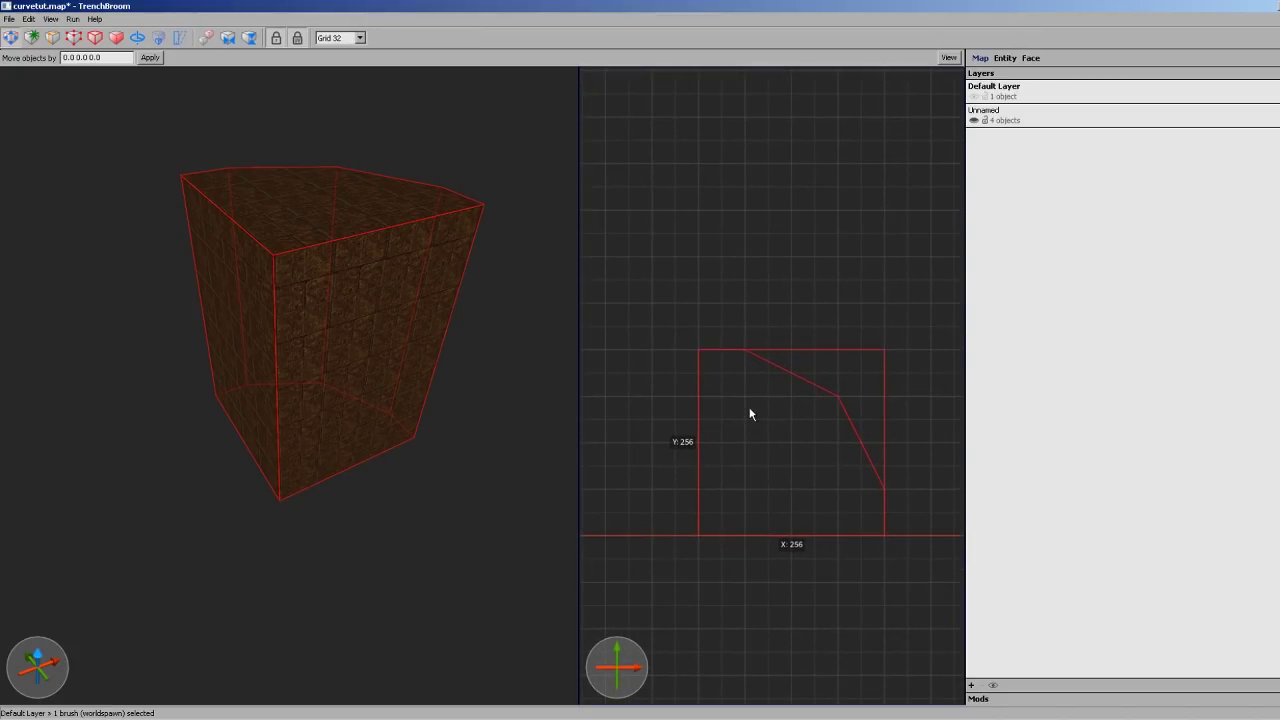
mouse_move(787, 402)
middle_down()
mouse_move(802, 373)
mouse_move(783, 365)
mouse_move(827, 362)
middle_up()
Try duplicating the clipped brush beside the original and mirroring the copy into a half cylinder, and undo it
mouse_move(880, 411)
ctrl+mouse_down()
mouse_move(676, 420)
mouse_move(699, 427)
ctrl+mouse_up()
key(ctrl+f)
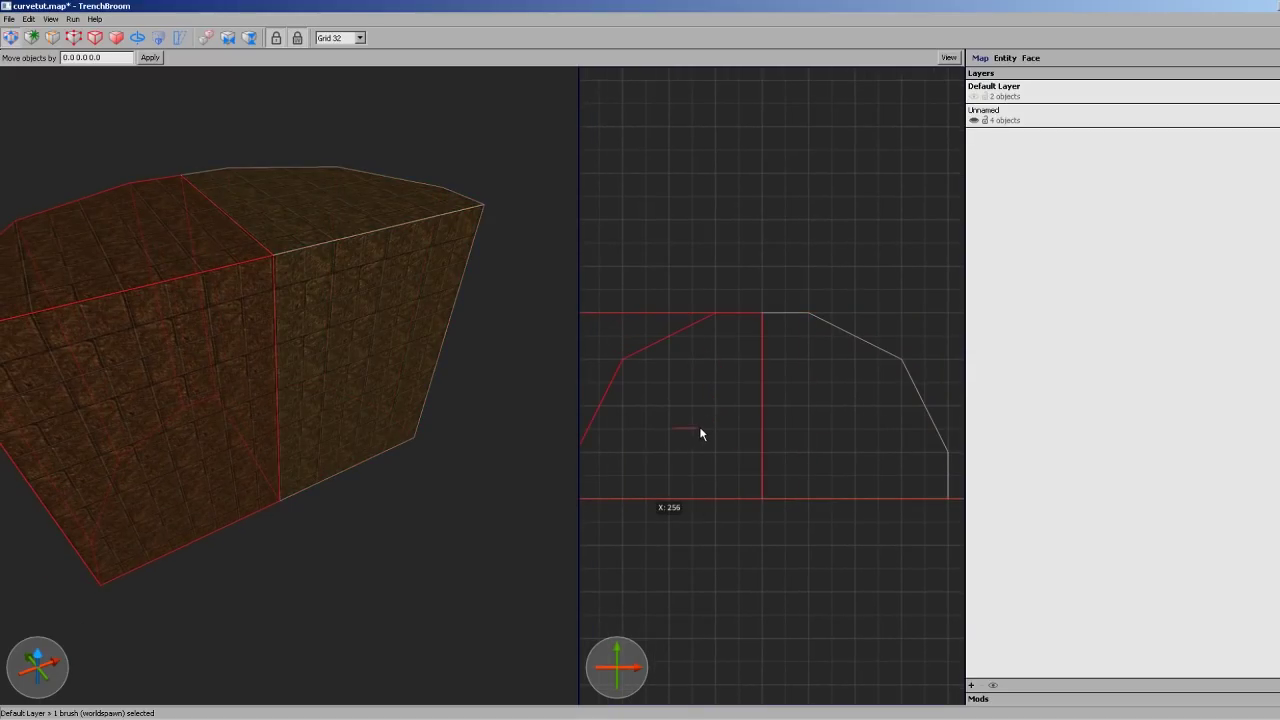
middle_drag(732, 397, 779, 391)
alt+right_drag(258, 238, 247, 297)
scroll(270, 312, down, 4)
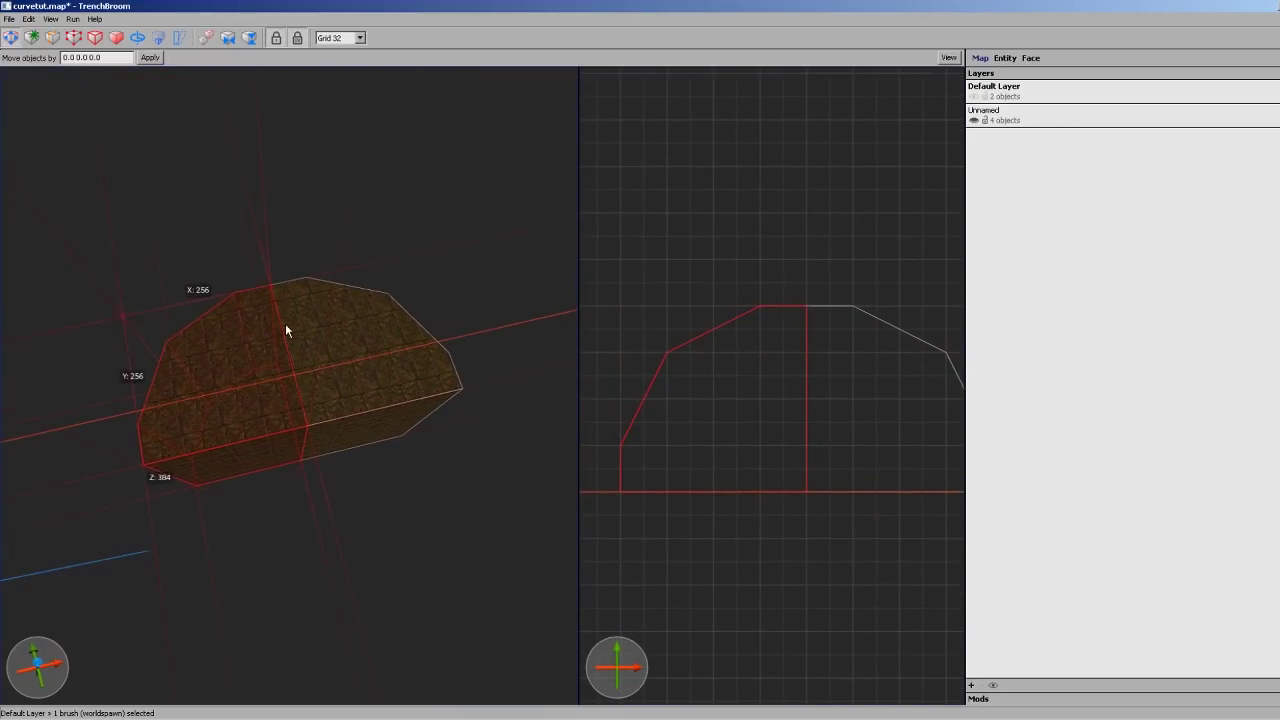
click(342, 499)
key(ctrl+z)
Set the grid to 16 and bevel the lower outer vertex with a clip through (3008, 32) and (2992, 96)
scroll(857, 450, up, 4)
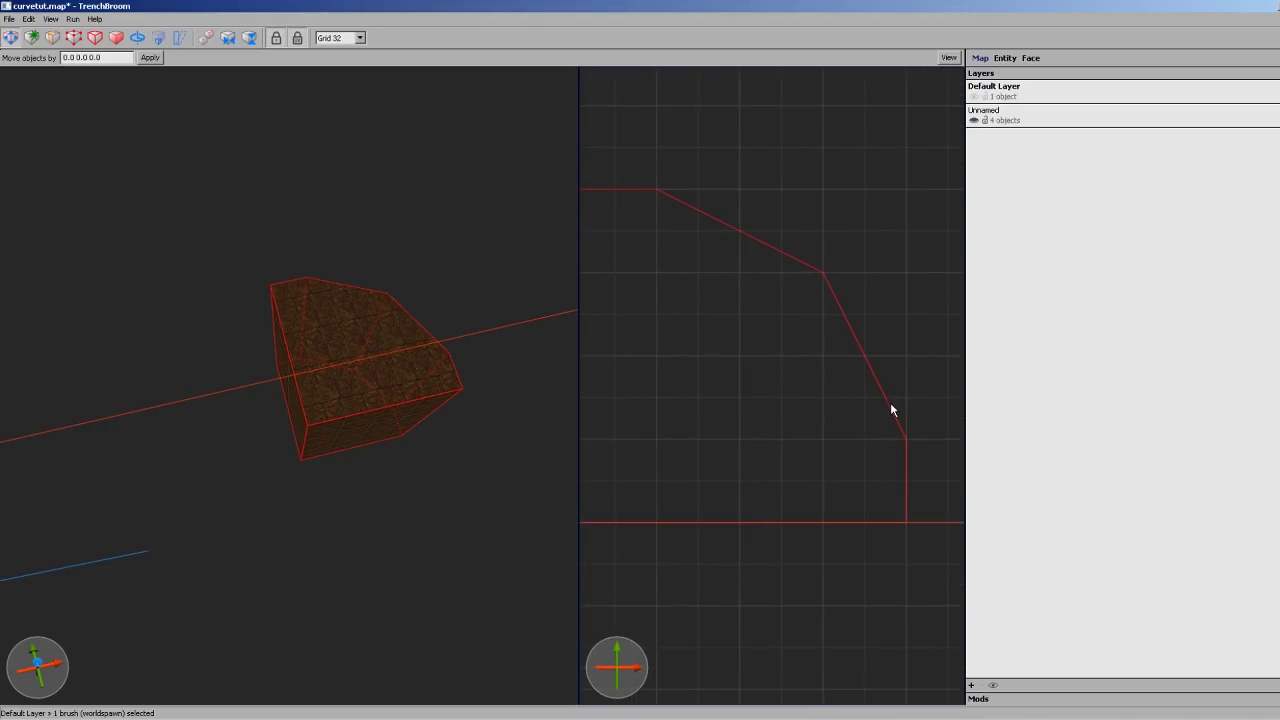
mouse_move(891, 408)
middle_down()
mouse_move(909, 423)
mouse_move(937, 414)
mouse_move(943, 468)
mouse_move(897, 425)
middle_up()
scroll(906, 417, up, 2)
key(bracketleft)
scroll(897, 425, down, 2)
key(c)
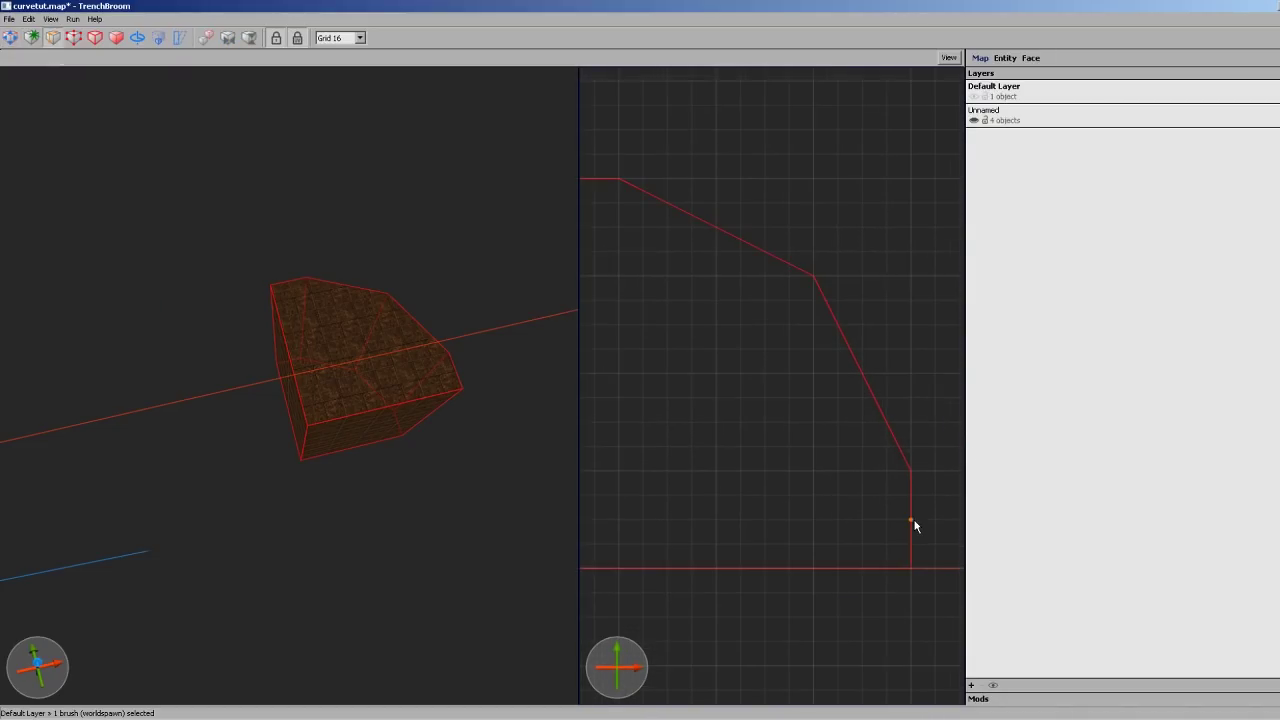
click(911, 520)
click(887, 423)
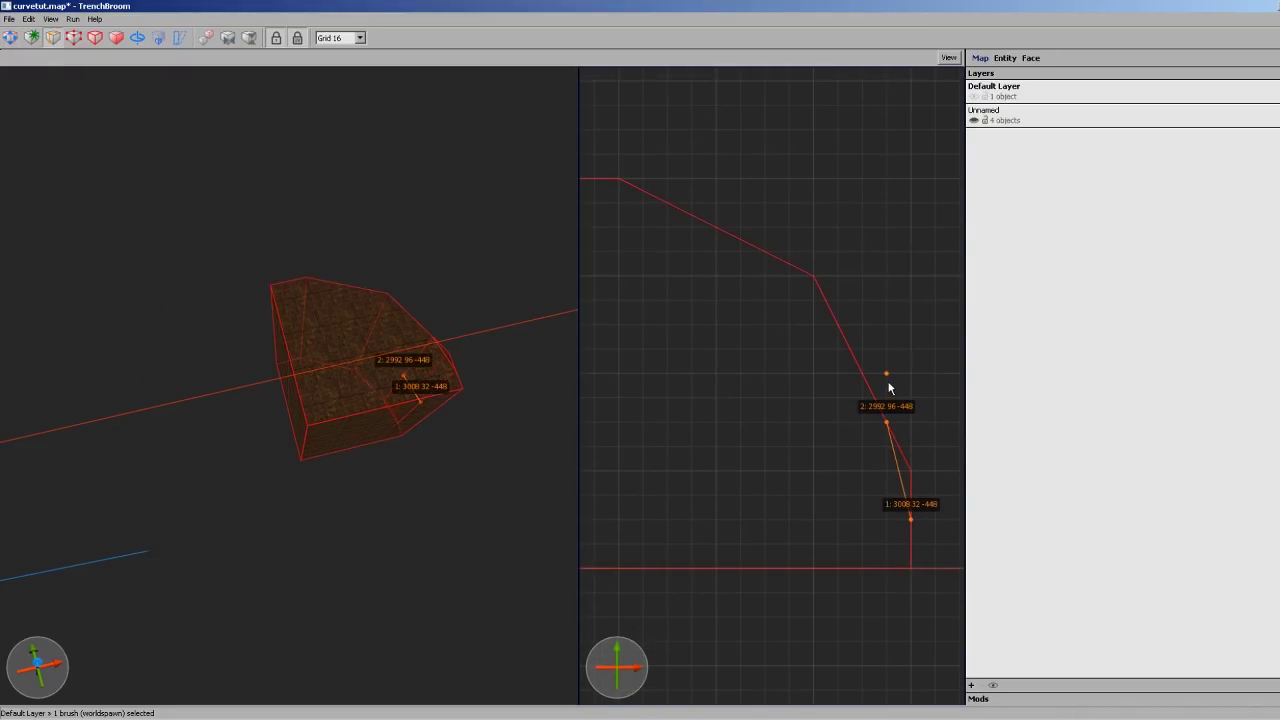
key(Return)
Bevel the middle vertex of the curve with a clip from (2960, 160) to the adjoining slanted edge
middle_drag(855, 328, 875, 348)
click(870, 349)
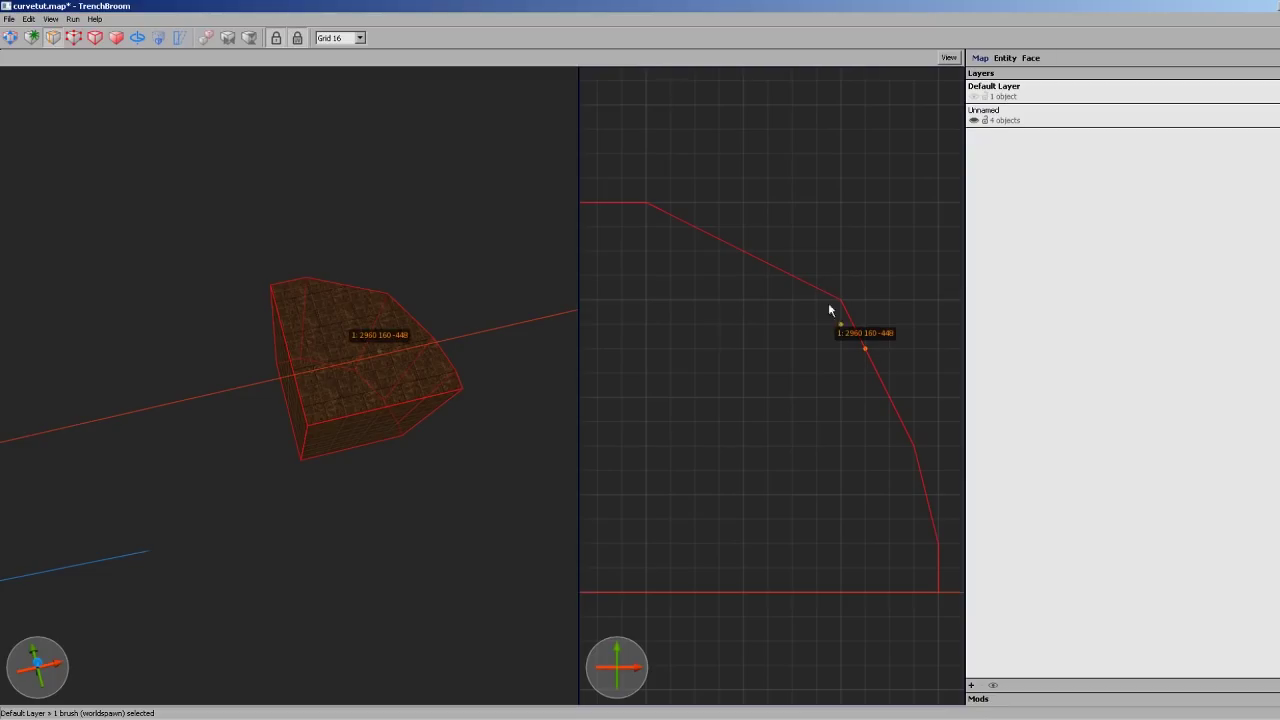
click(787, 274)
key(Return)
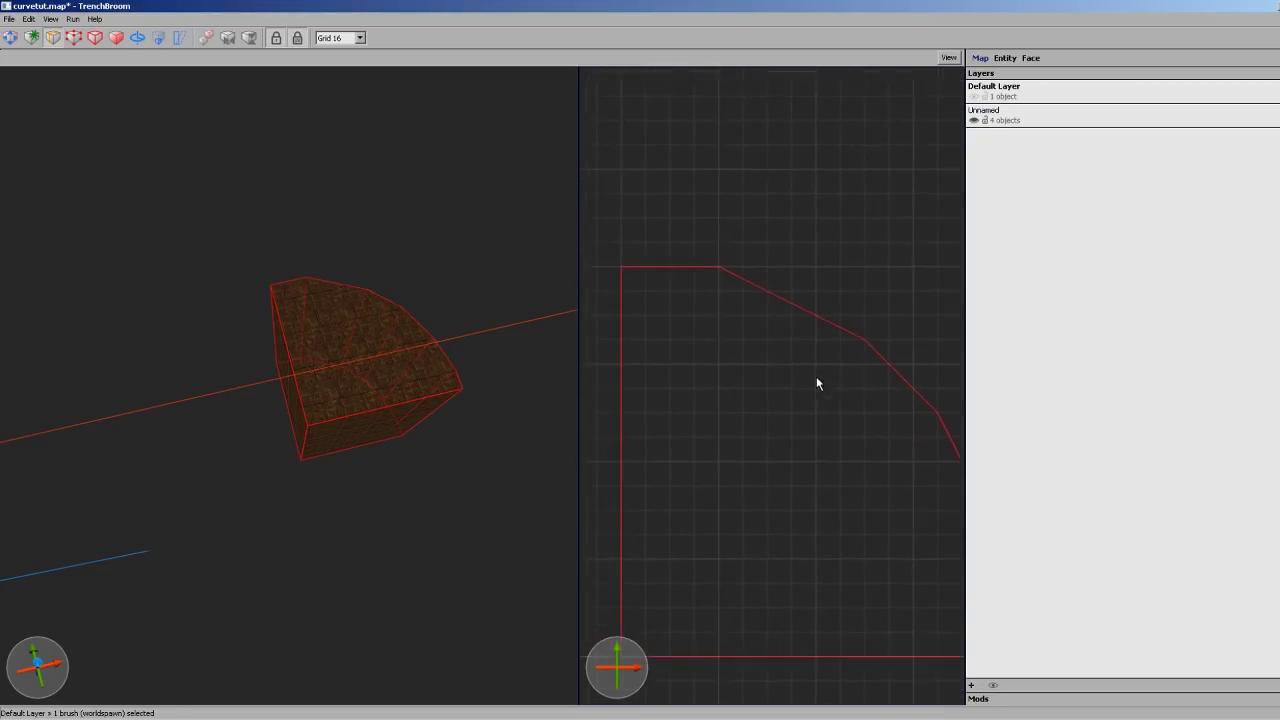
Bevel the curve's uppermost vertex with a clip from (2848, 240) to the straight top edge, and leave the clip tool
click(781, 303)
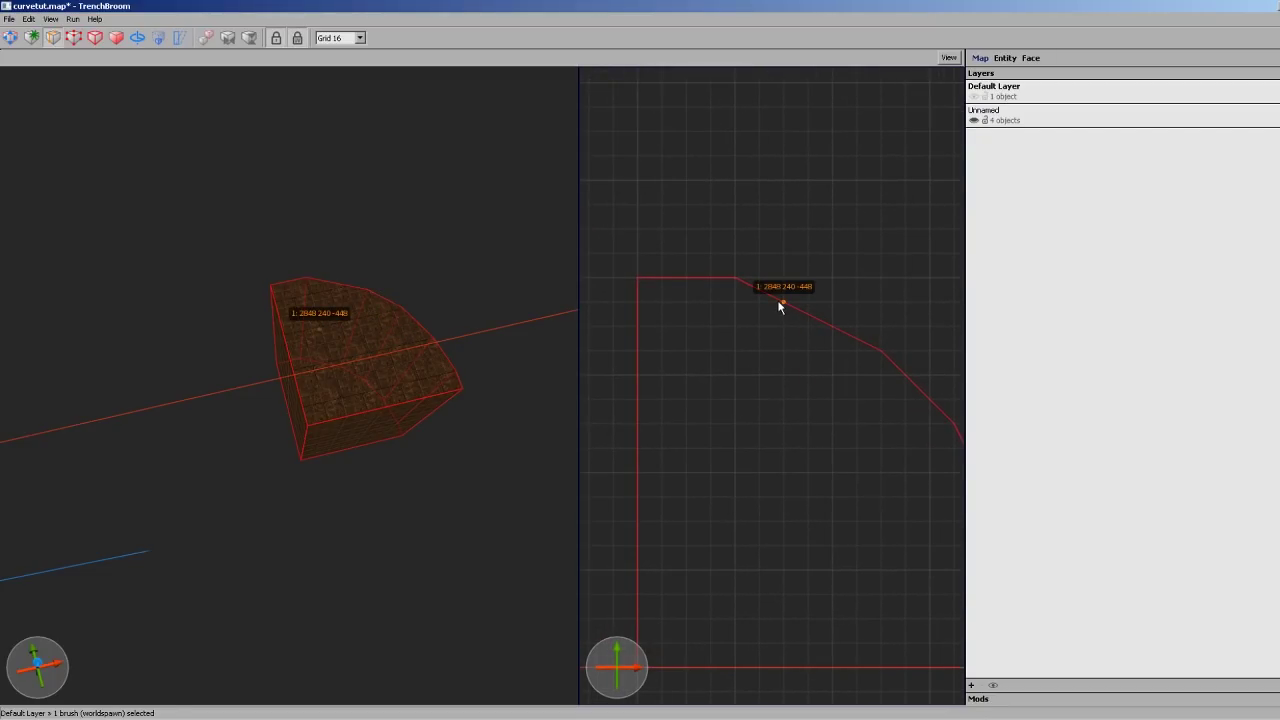
click(686, 282)
key(Return)
scroll(792, 391, down, 2)
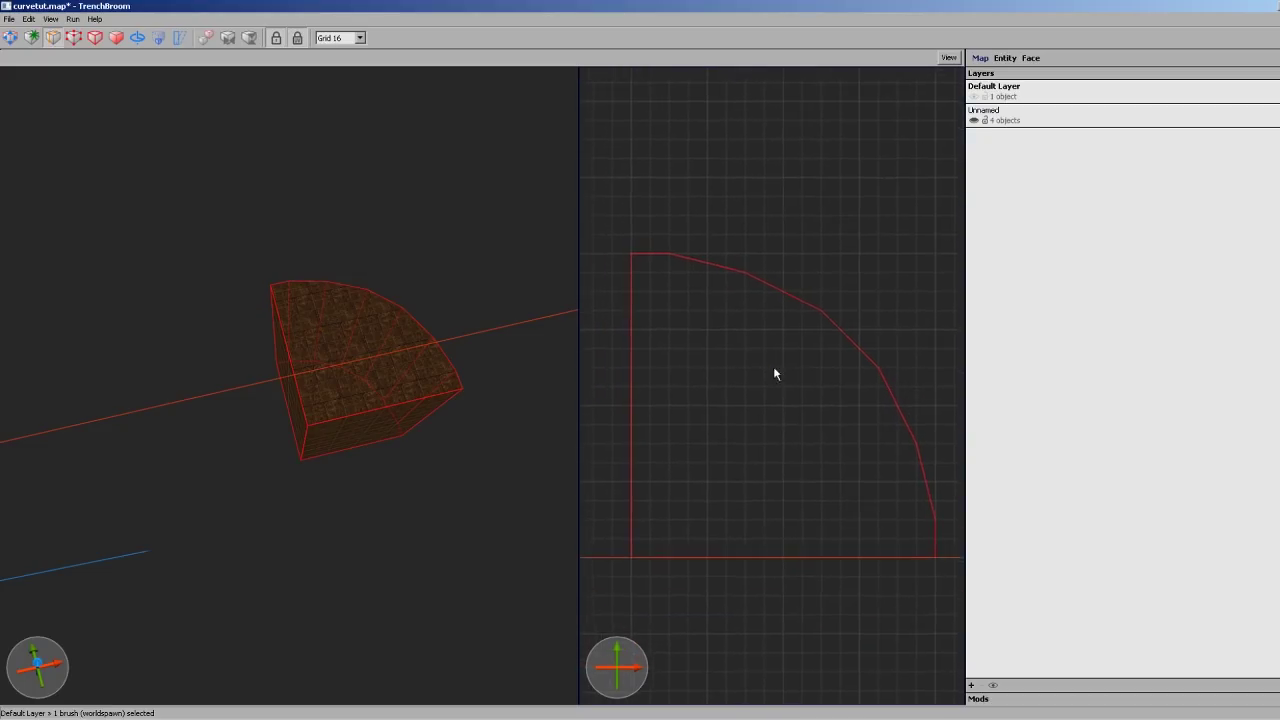
click(638, 191)
key(Escape)
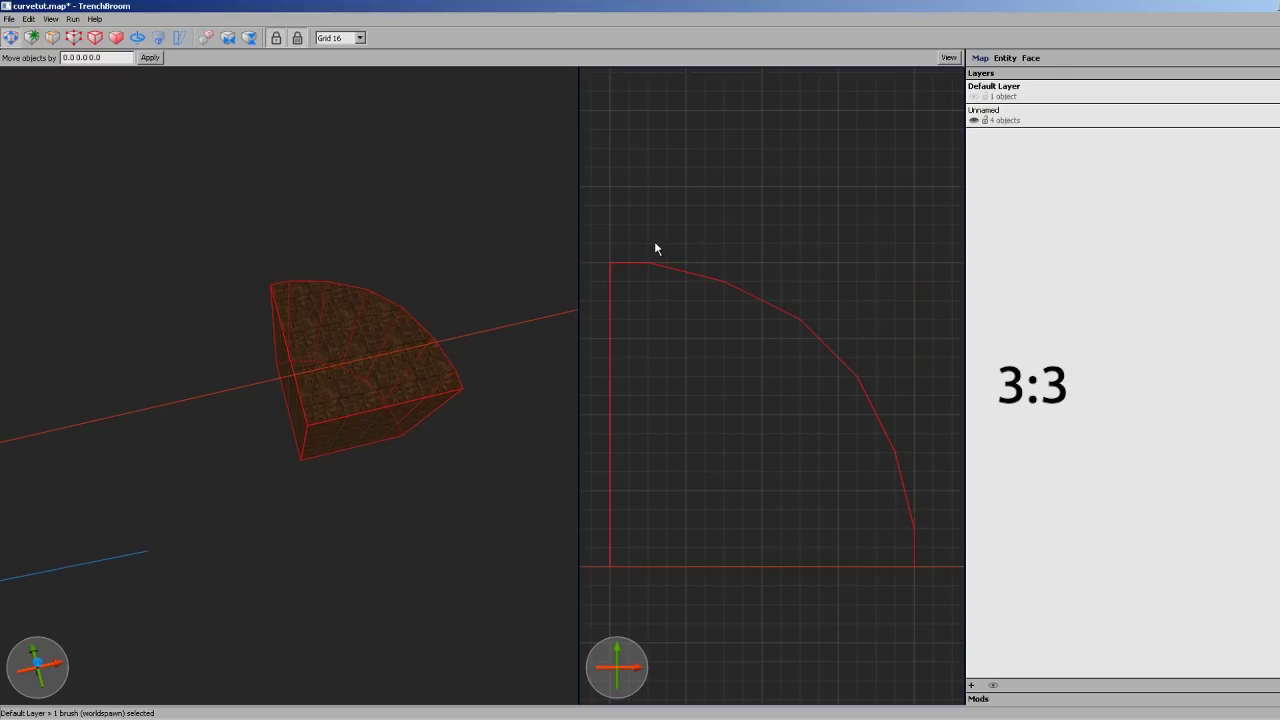
Duplicate the quarter-round brush, mirror the copy horizontally and align it against the original to form a half cylinder
scroll(766, 366, down, 3)
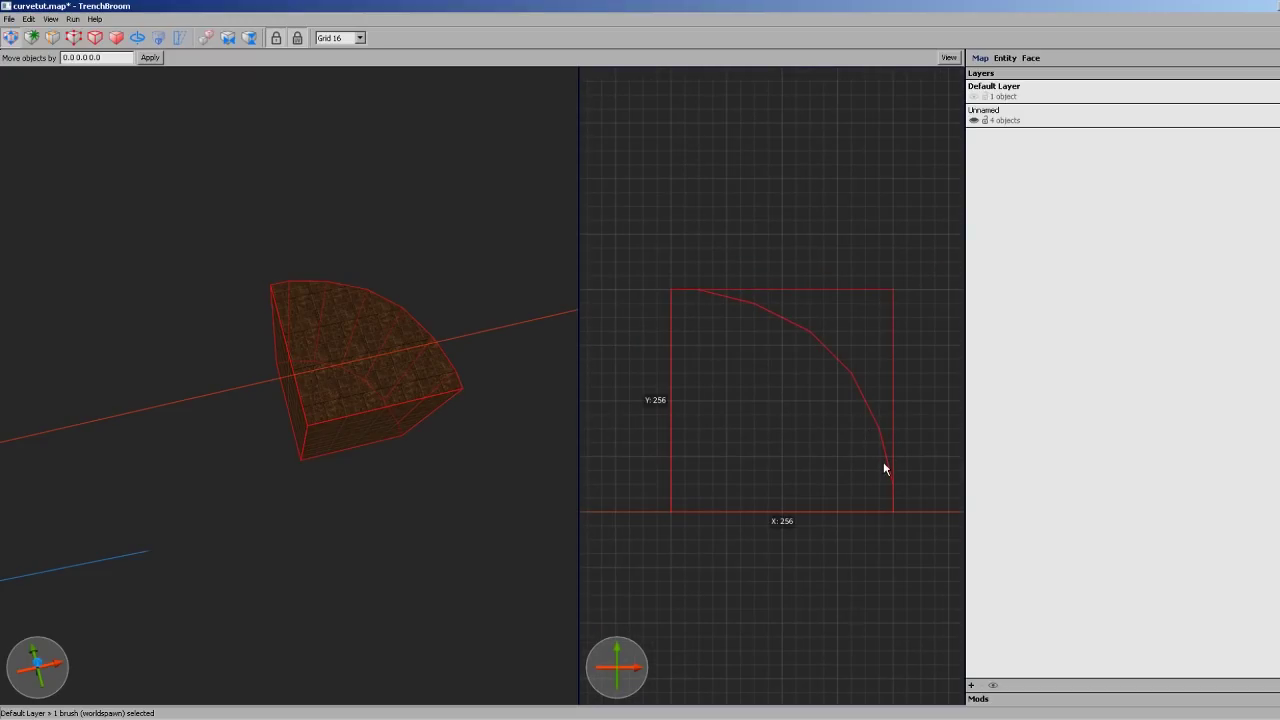
right_drag(385, 385, 368, 377)
right_drag(752, 394, 822, 387)
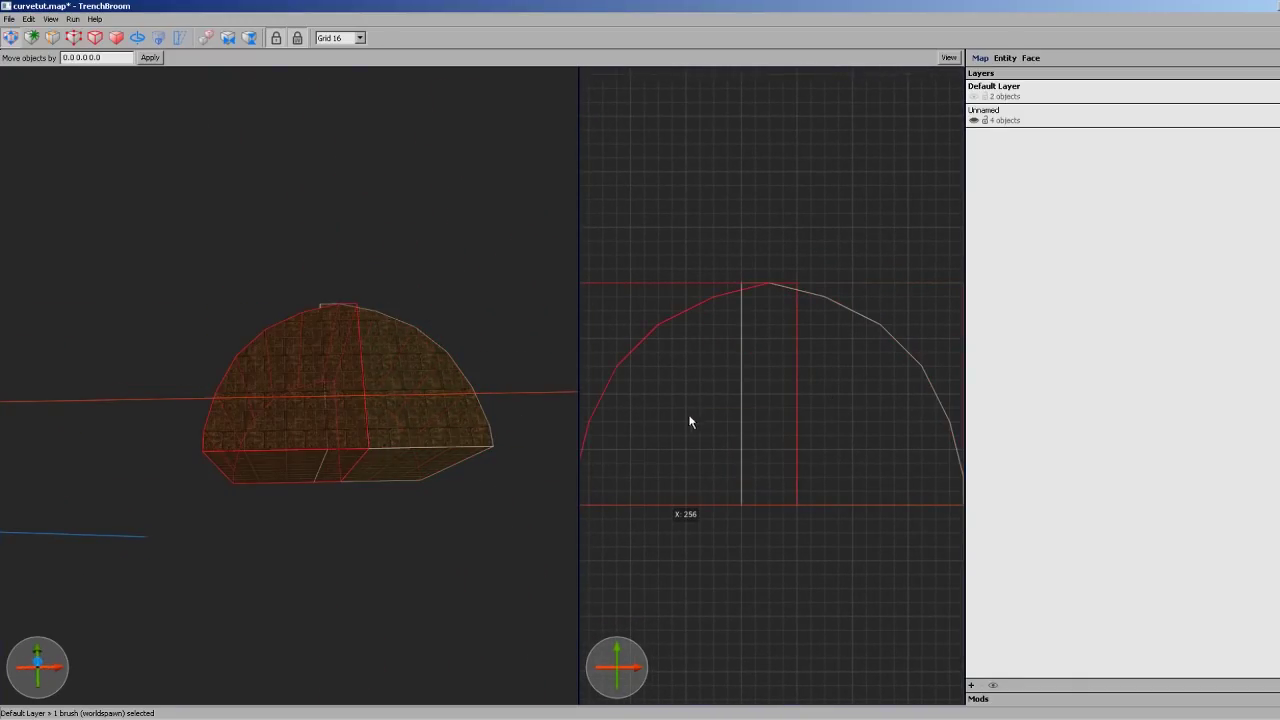
drag(726, 416, 671, 411)
Duplicate both quarter brushes, turn the copies over and align them beneath the originals to complete the cylinder, and clear the selection
ctrl+click(401, 394)
ctrl+drag(817, 360, 831, 554)
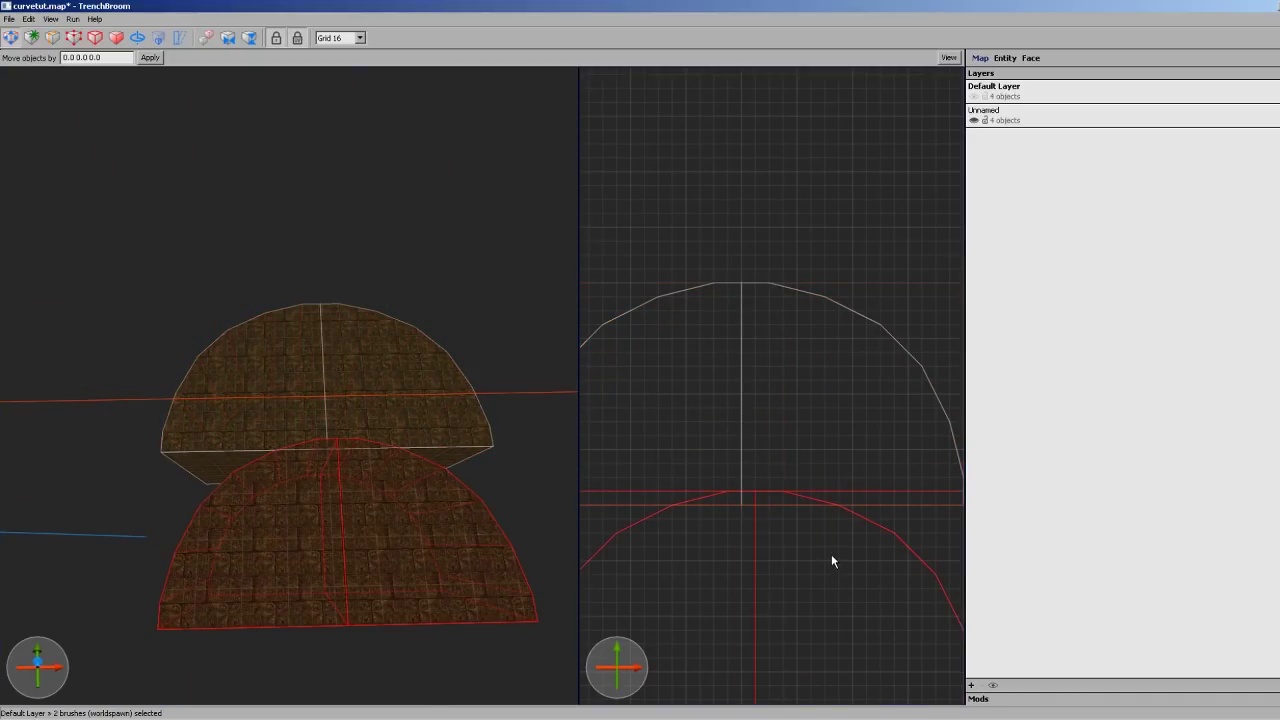
key(alt+Right)
key(alt+Right)
key(alt+Left)
key(alt+Left)
drag(792, 500, 772, 520)
mouse_move(214, 470)
right_down()
mouse_move(210, 444)
mouse_move(277, 491)
mouse_move(261, 465)
mouse_move(292, 415)
mouse_move(298, 459)
right_up()
key(Escape)
key(e)
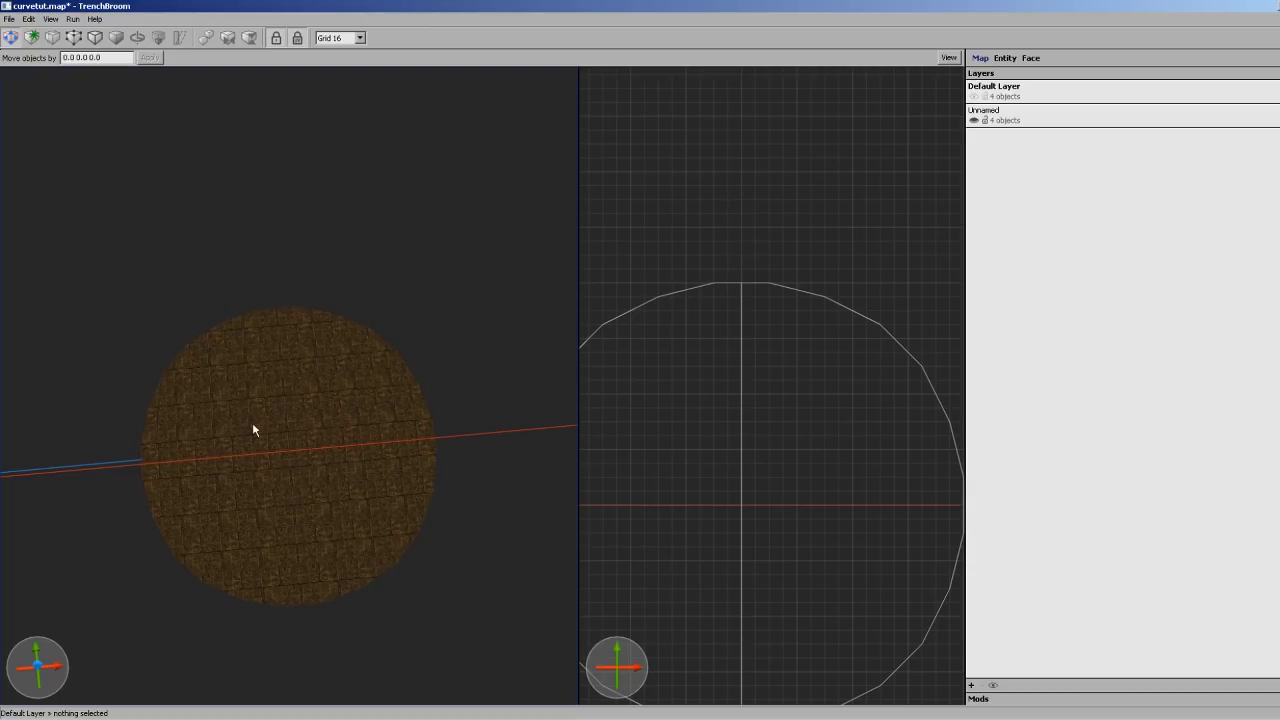
Delete three of the four quarter-round brushes, keep the upper quarter on the positive X side, and select it
click(252, 557)
key(Delete)
click(332, 546)
key(Delete)
click(272, 424)
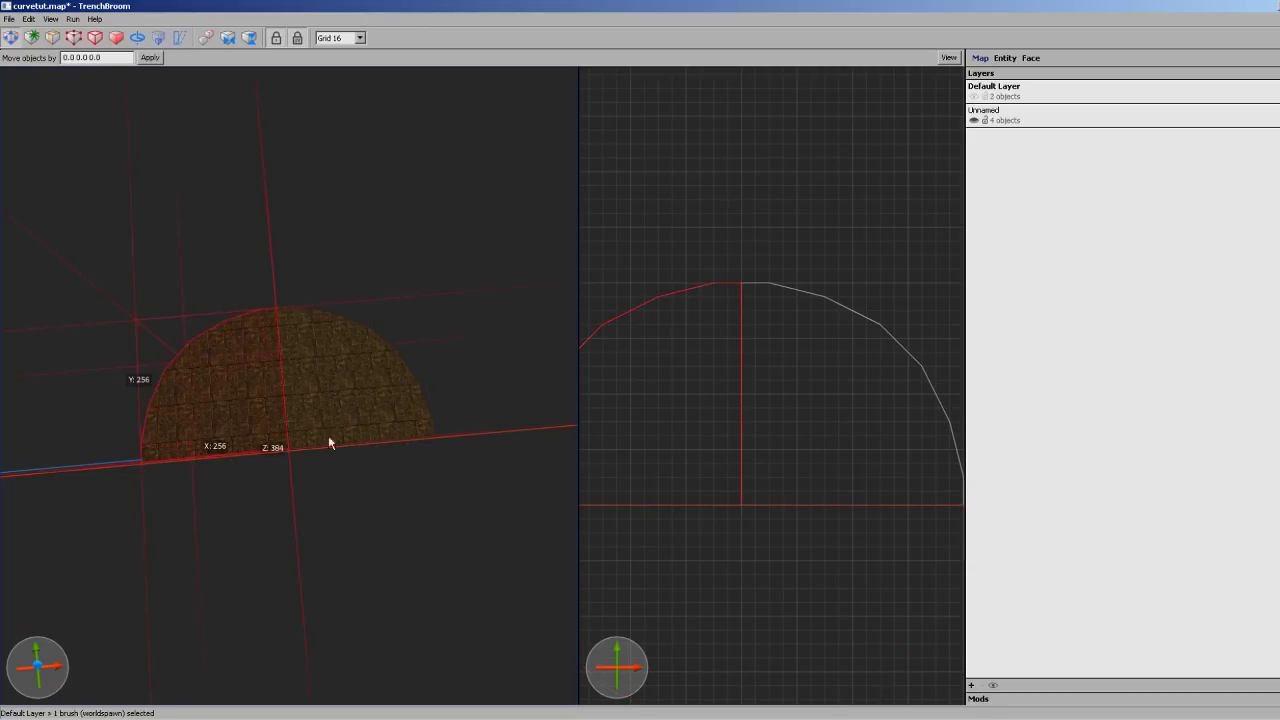
key(Delete)
mouse_move(823, 497)
right_down()
mouse_move(778, 500)
mouse_move(664, 553)
right_up()
click(741, 490)
right_drag(741, 490, 792, 480)
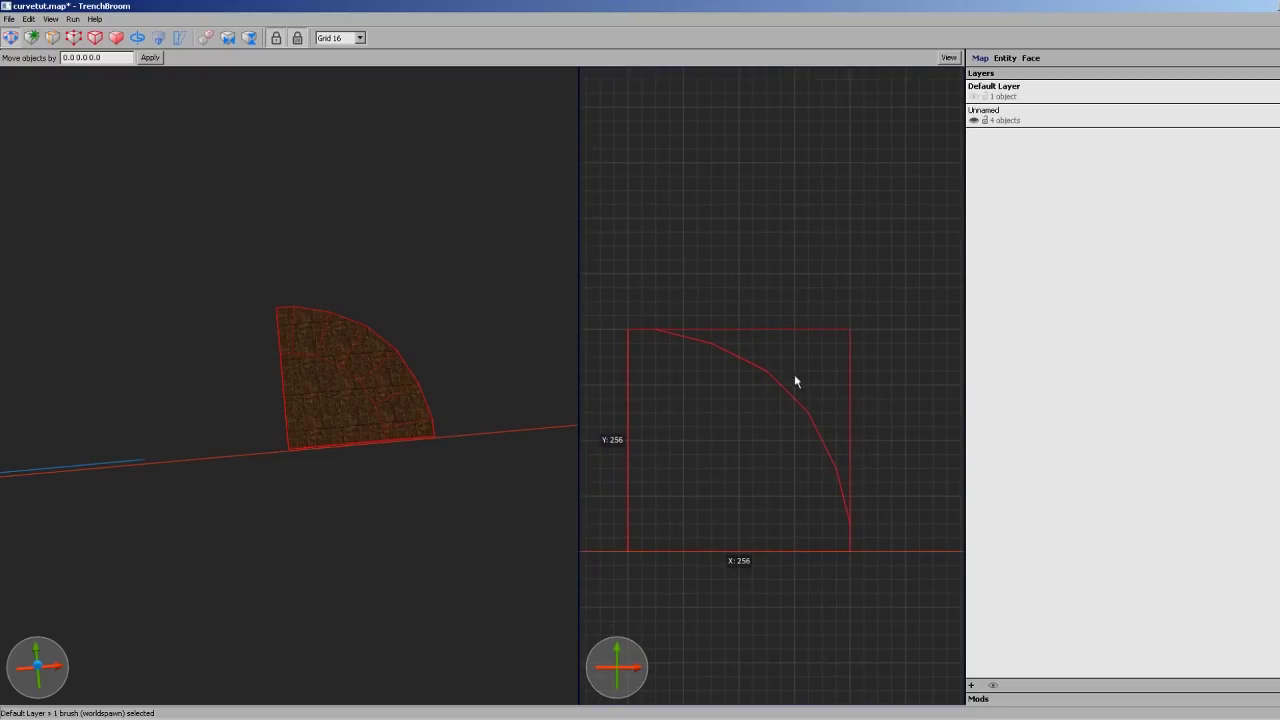
Try scaling the quarter-round brush from the outer corner of its bounds, undo the change, and leave the scale tool
mouse_move(801, 319)
right_down()
mouse_move(778, 318)
mouse_move(784, 354)
right_up()
key(t)
scroll(770, 318, down, 4)
mouse_move(805, 339)
shift+mouse_down()
mouse_move(874, 279)
mouse_move(886, 285)
shift+mouse_up()
key(ctrl+z)
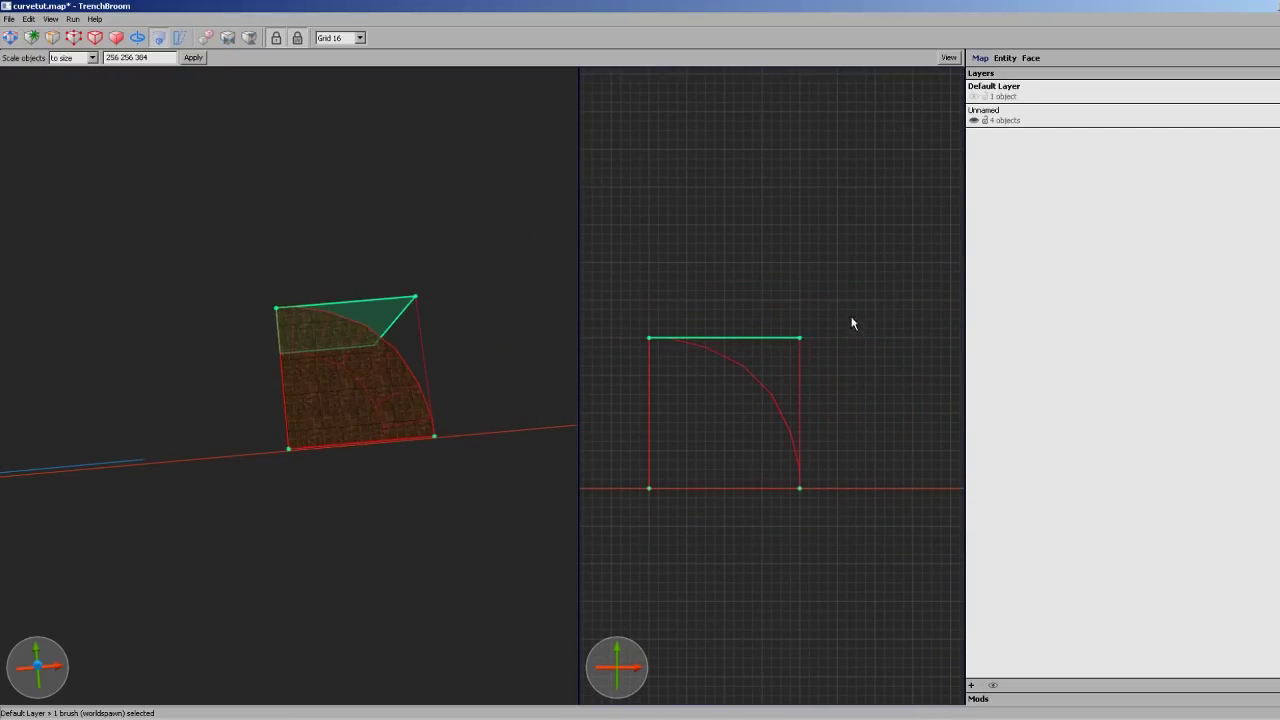
mouse_move(797, 342)
mouse_down()
mouse_move(897, 271)
mouse_move(911, 203)
mouse_move(946, 182)
mouse_move(846, 223)
mouse_move(954, 180)
mouse_move(799, 310)
mouse_move(827, 312)
mouse_move(836, 298)
mouse_move(709, 417)
mouse_move(792, 348)
mouse_up()
key(Escape)
scroll(770, 365, up, 5)
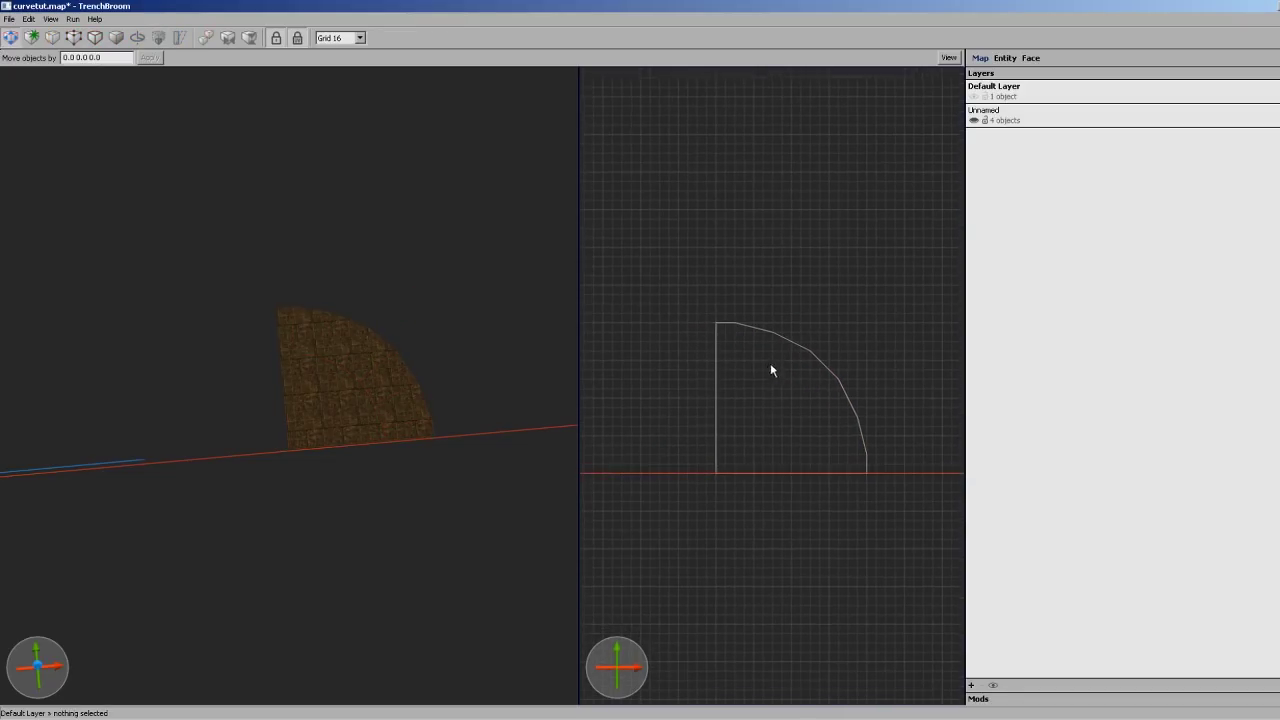
Try scaling the quarter-round brush proportionally from the upper edge of its bounds, and undo the change
click(745, 401)
scroll(700, 350, up, 1)
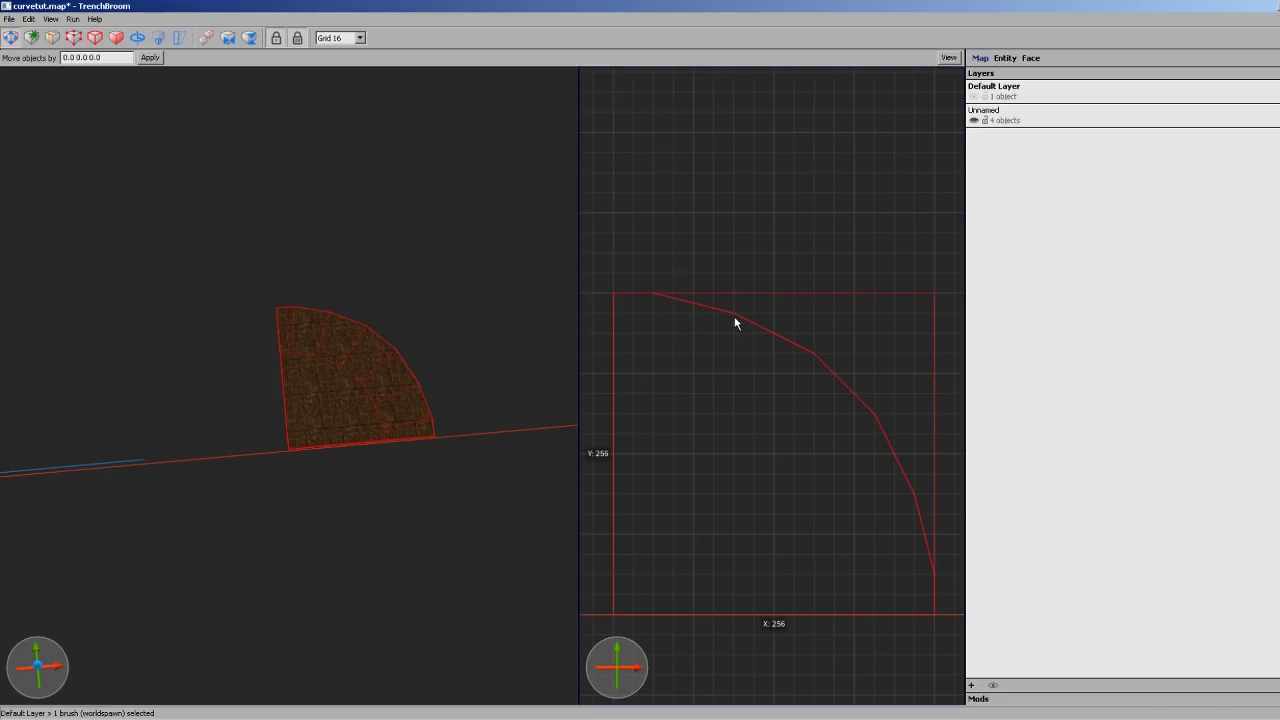
scroll(758, 360, down, 3)
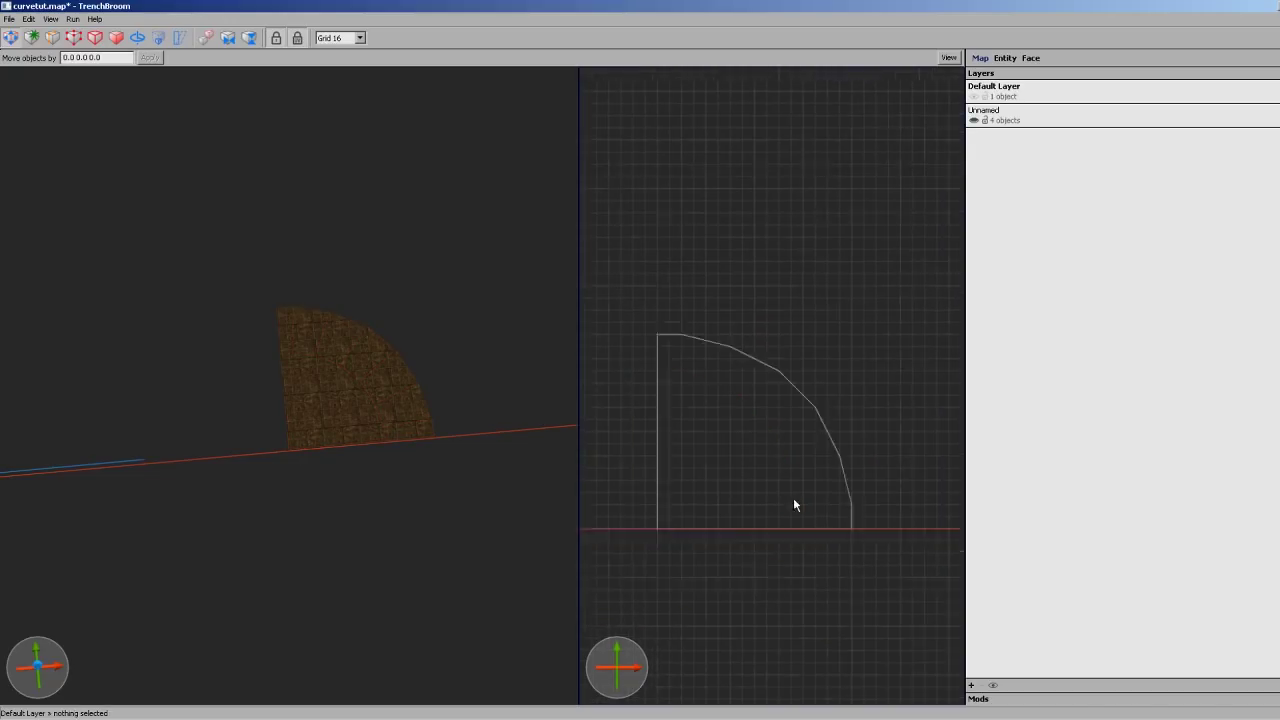
key(t)
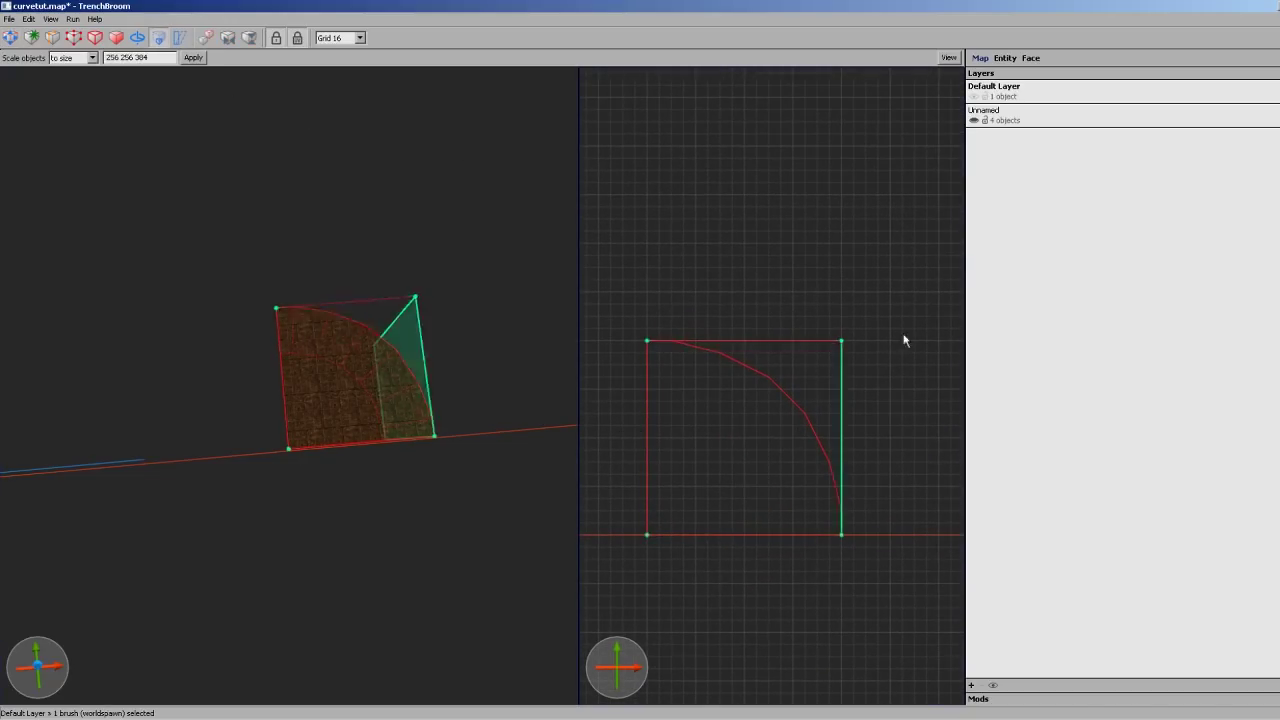
right_drag(862, 345, 855, 346)
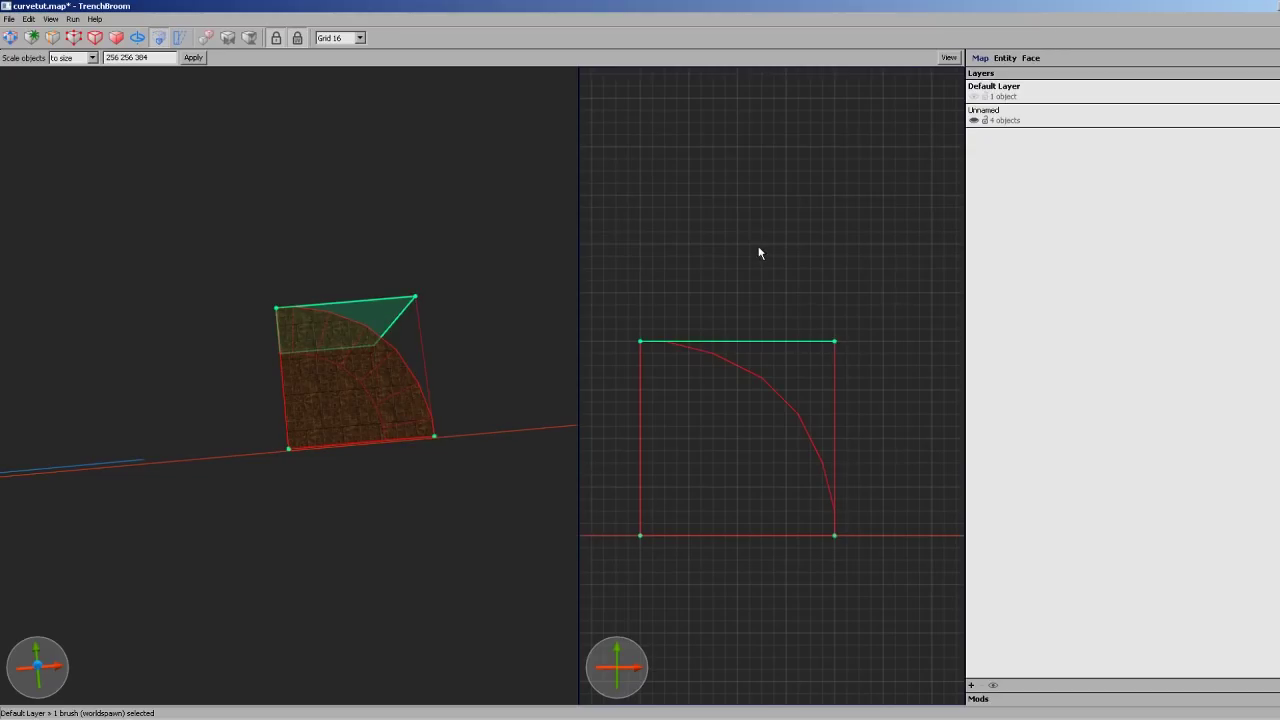
mouse_move(748, 289)
shift+mouse_down()
mouse_move(729, 220)
mouse_move(751, 277)
mouse_move(797, 269)
mouse_move(853, 323)
mouse_move(768, 233)
mouse_move(766, 250)
mouse_move(771, 180)
mouse_move(792, 214)
mouse_move(797, 291)
mouse_move(814, 209)
mouse_move(821, 285)
shift+mouse_up()
key(ctrl+z)
right_drag(833, 309, 817, 327)
mouse_move(820, 358)
mouse_down()
mouse_move(878, 265)
mouse_move(826, 369)
mouse_move(903, 263)
mouse_move(822, 355)
mouse_up()
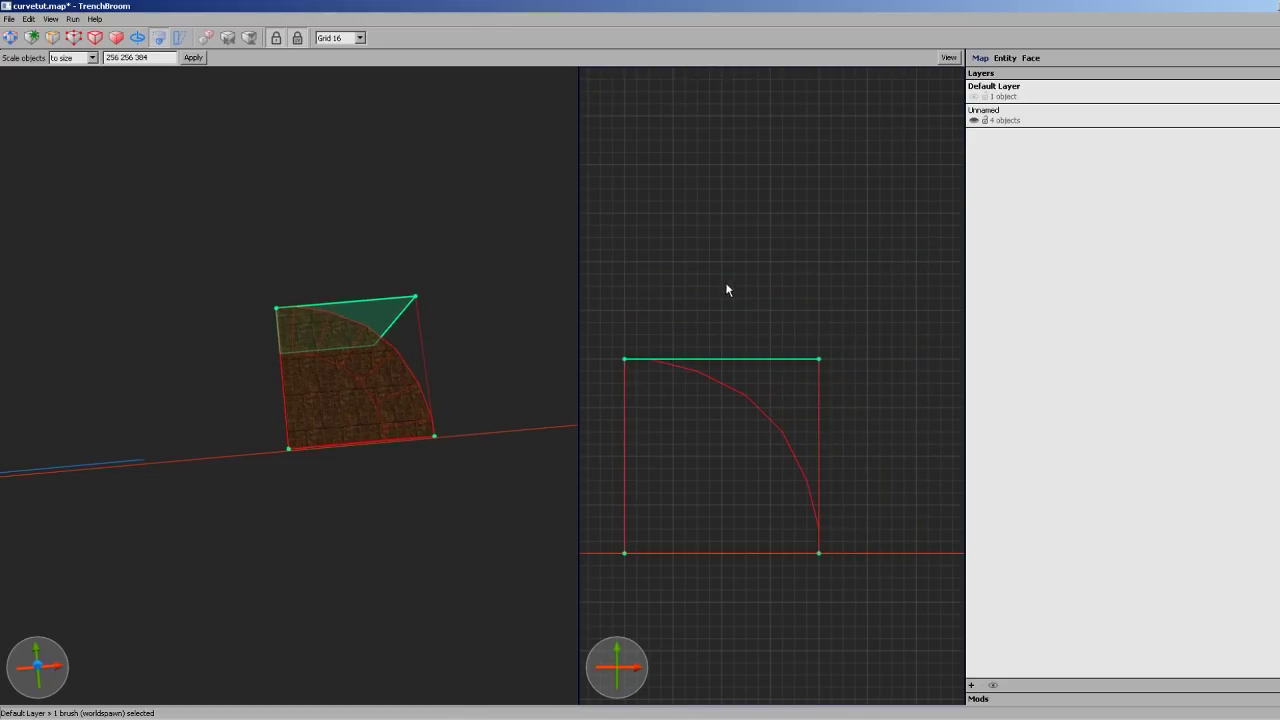
Try scaling the brush proportionally about its centre, undo the change, and leave the scale tool with the brush selected
middle_drag(739, 306, 807, 279)
mouse_move(806, 314)
alt+shift+mouse_down()
mouse_move(806, 229)
mouse_move(812, 275)
alt+shift+mouse_up()
key(ctrl+z)
middle_drag(819, 277, 791, 294)
mouse_move(751, 342)
mouse_down()
mouse_move(791, 284)
mouse_move(858, 340)
mouse_move(832, 257)
mouse_move(791, 291)
mouse_move(886, 337)
mouse_up()
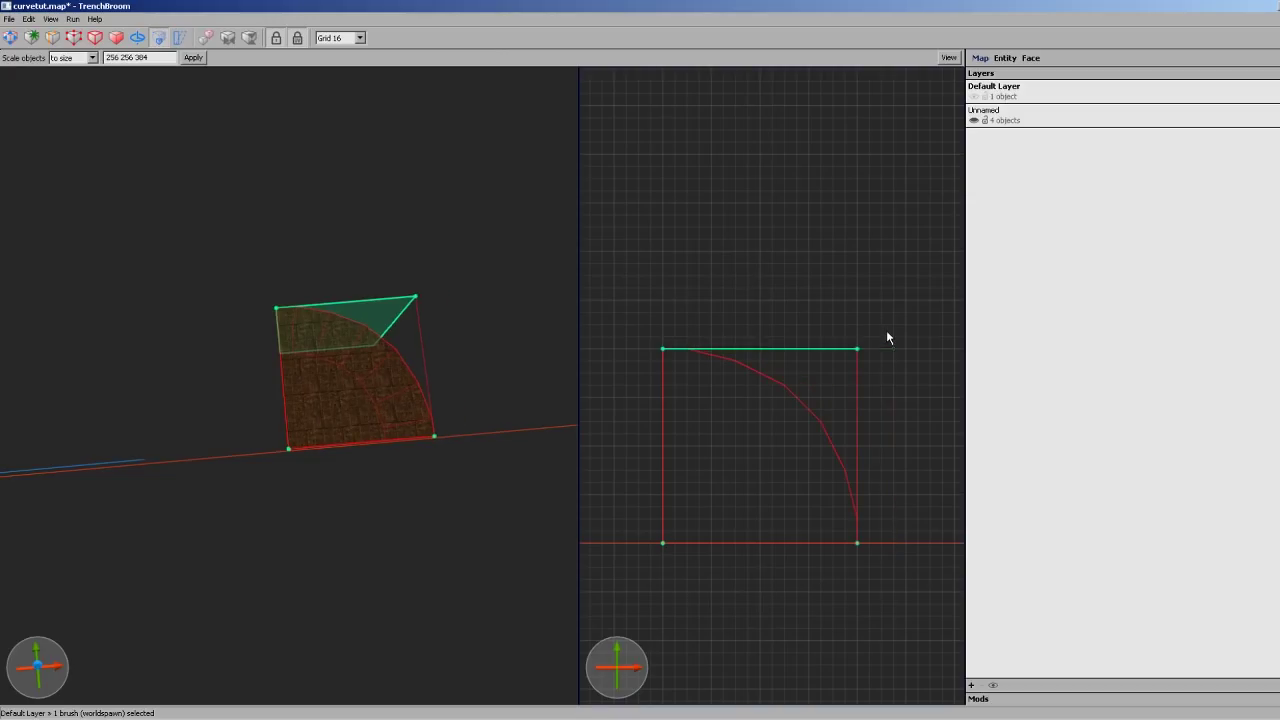
middle_drag(832, 292, 810, 263)
key(t)
click(808, 260)
click(400, 417)
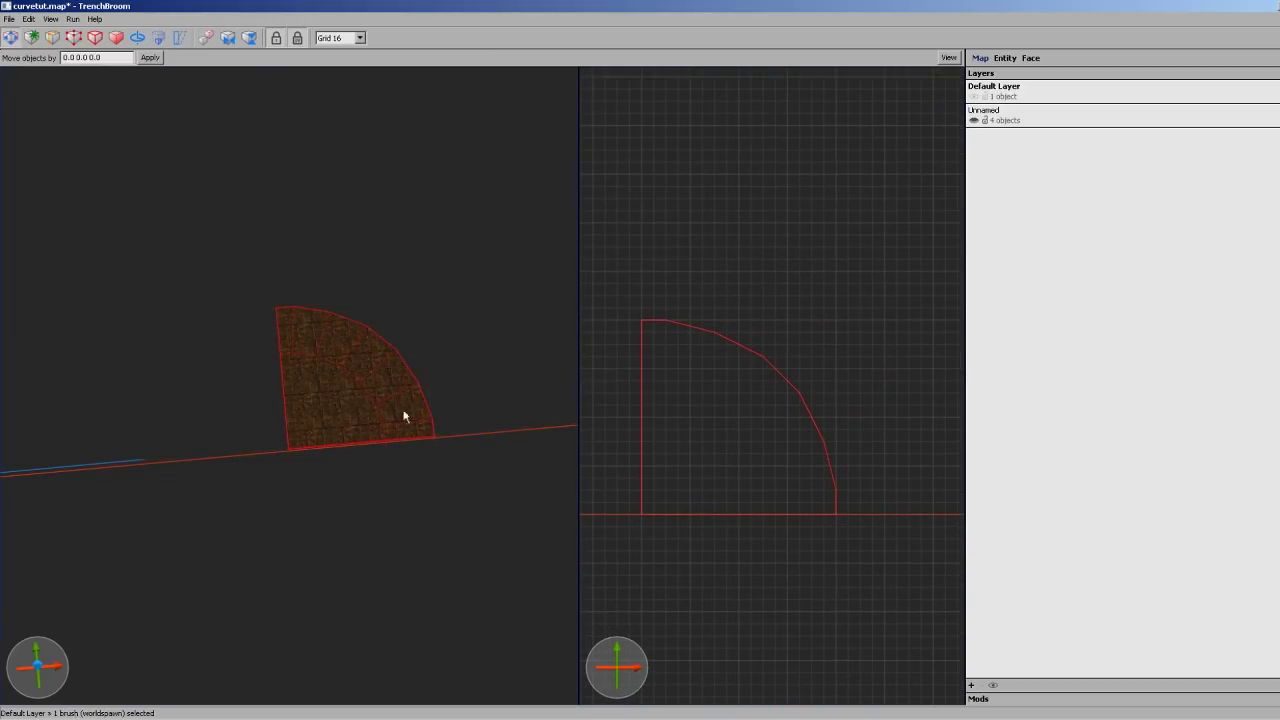
Split the quarter-round brush with a clip from the curve vertex (2784, 256) to the corner (2752, 0), keeping both pieces
mouse_move(763, 327)
middle_down()
mouse_move(788, 314)
mouse_move(773, 313)
mouse_move(763, 391)
mouse_move(726, 360)
mouse_move(693, 357)
mouse_move(732, 324)
middle_up()
scroll(724, 360, up, 2)
scroll(726, 336, down, 3)
mouse_move(400, 402)
alt+right_down()
mouse_move(238, 318)
mouse_move(480, 377)
mouse_move(641, 330)
mouse_move(449, 369)
mouse_move(311, 323)
mouse_move(186, 331)
mouse_move(434, 306)
mouse_move(316, 386)
mouse_move(337, 366)
mouse_move(323, 363)
mouse_move(608, 391)
alt+right_up()
scroll(745, 312, up, 3)
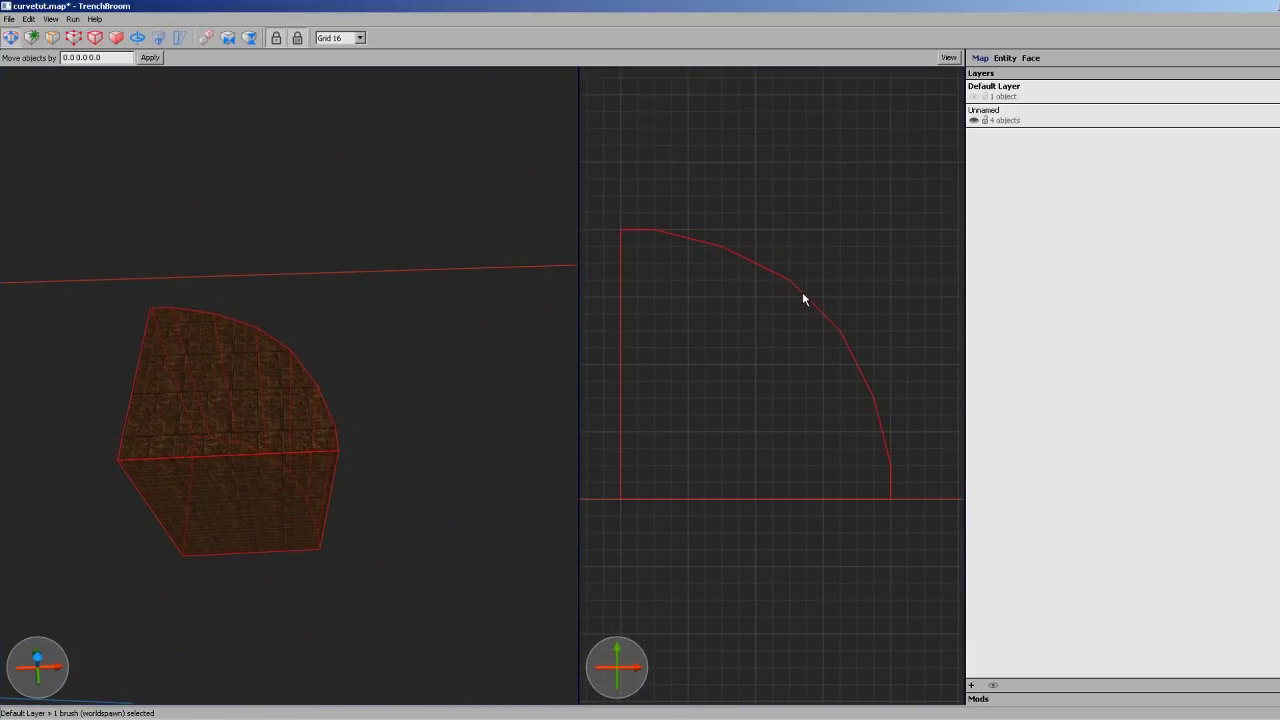
mouse_move(718, 275)
right_down()
mouse_move(729, 276)
mouse_move(701, 264)
right_up()
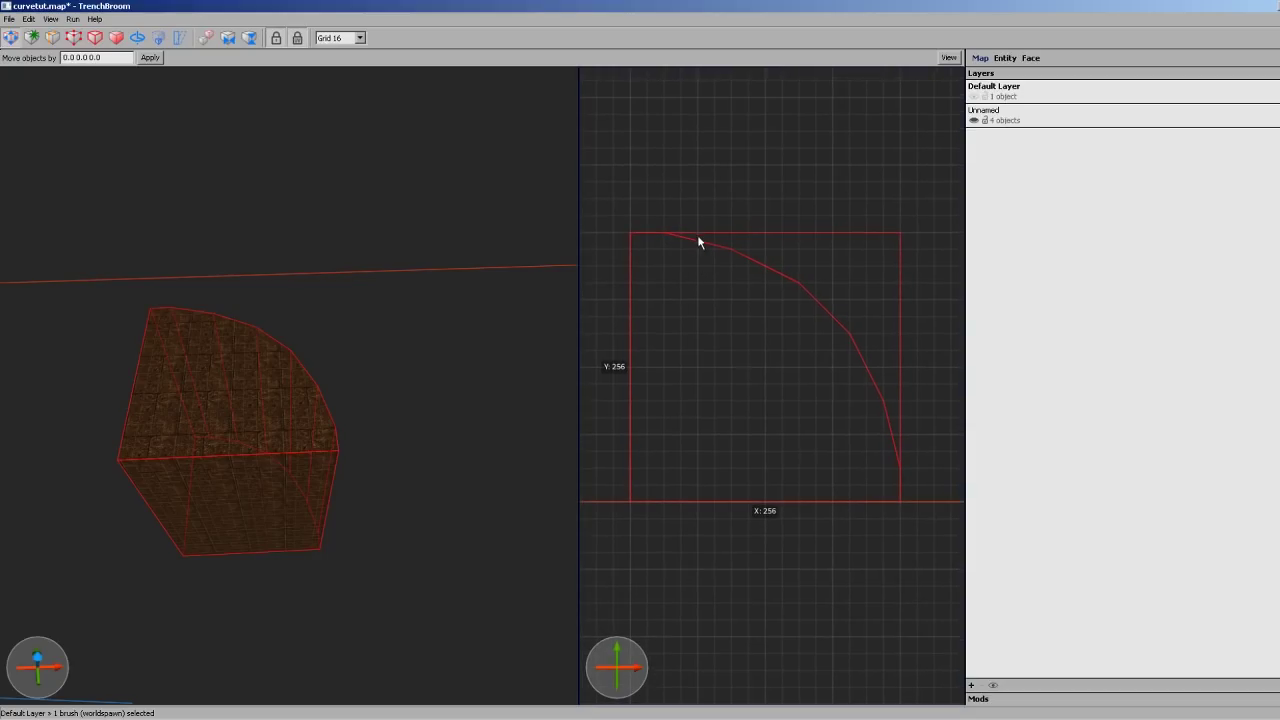
key(v)
click(664, 233)
click(629, 500)
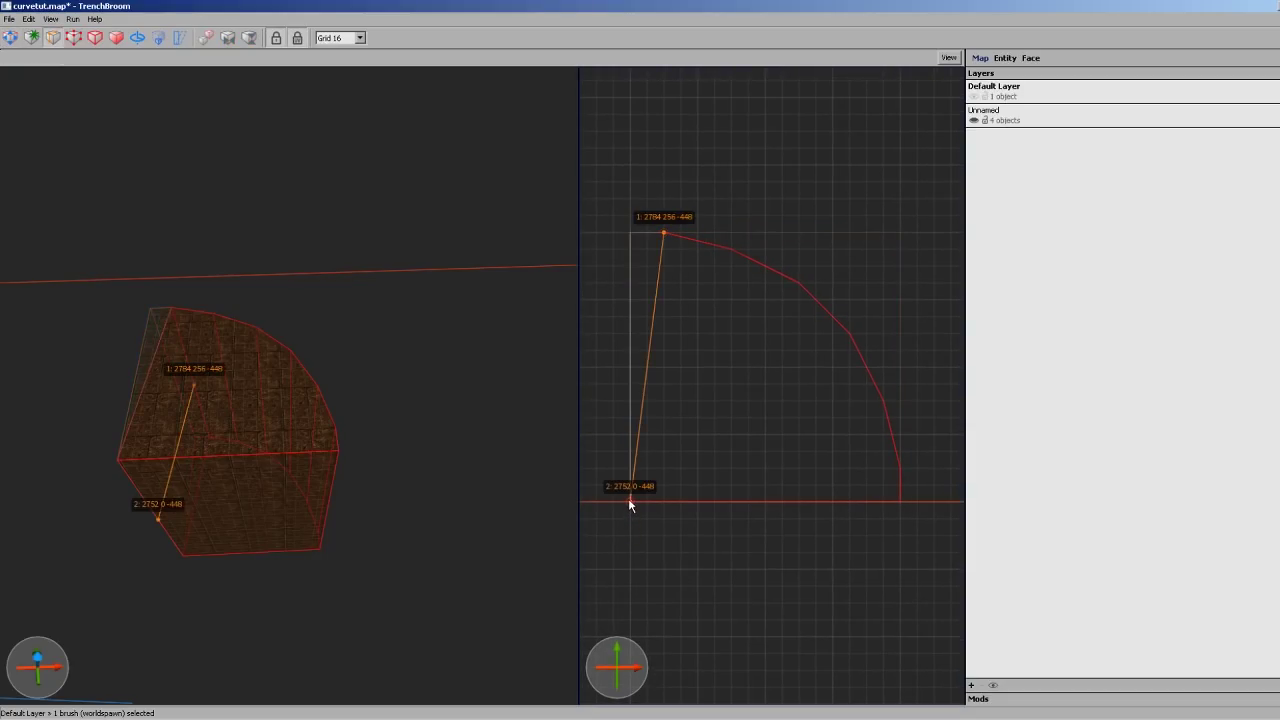
key(Return)
Split the remaining curve with clips from the corner (2752, 0) to its next two vertices, keeping all pieces
click(629, 500)
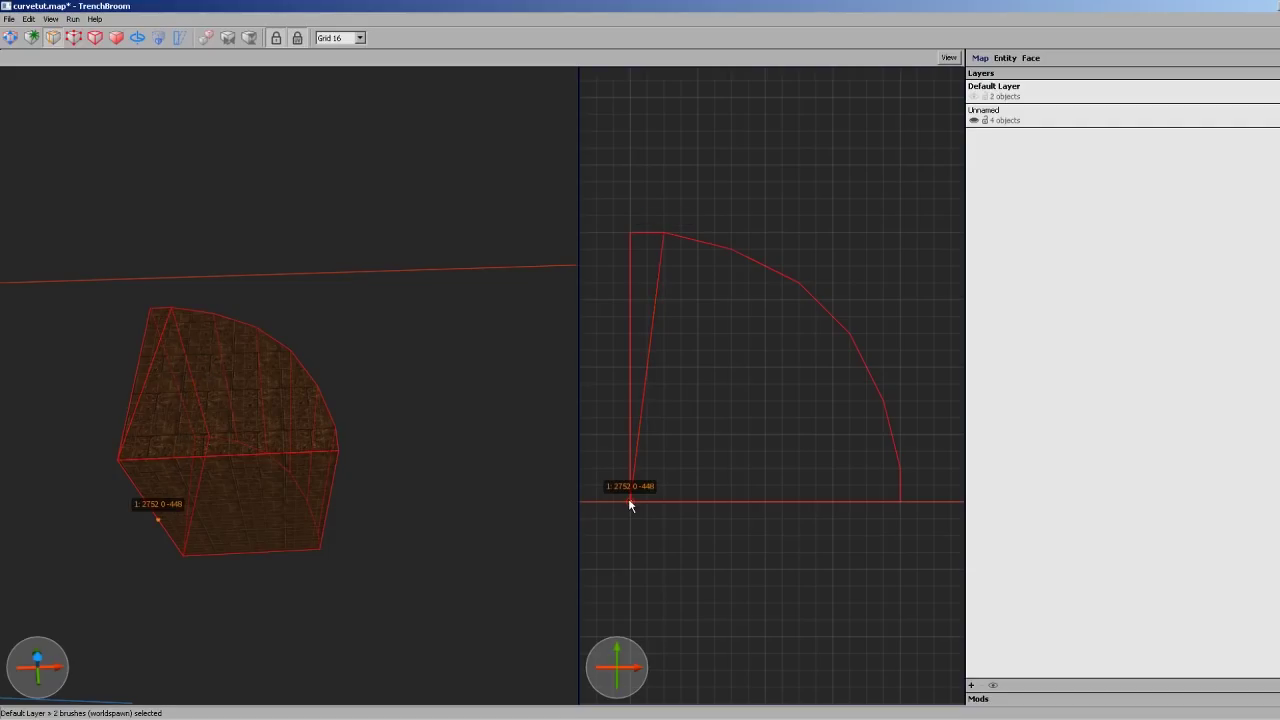
click(732, 248)
key(Return)
click(797, 284)
key(Return)
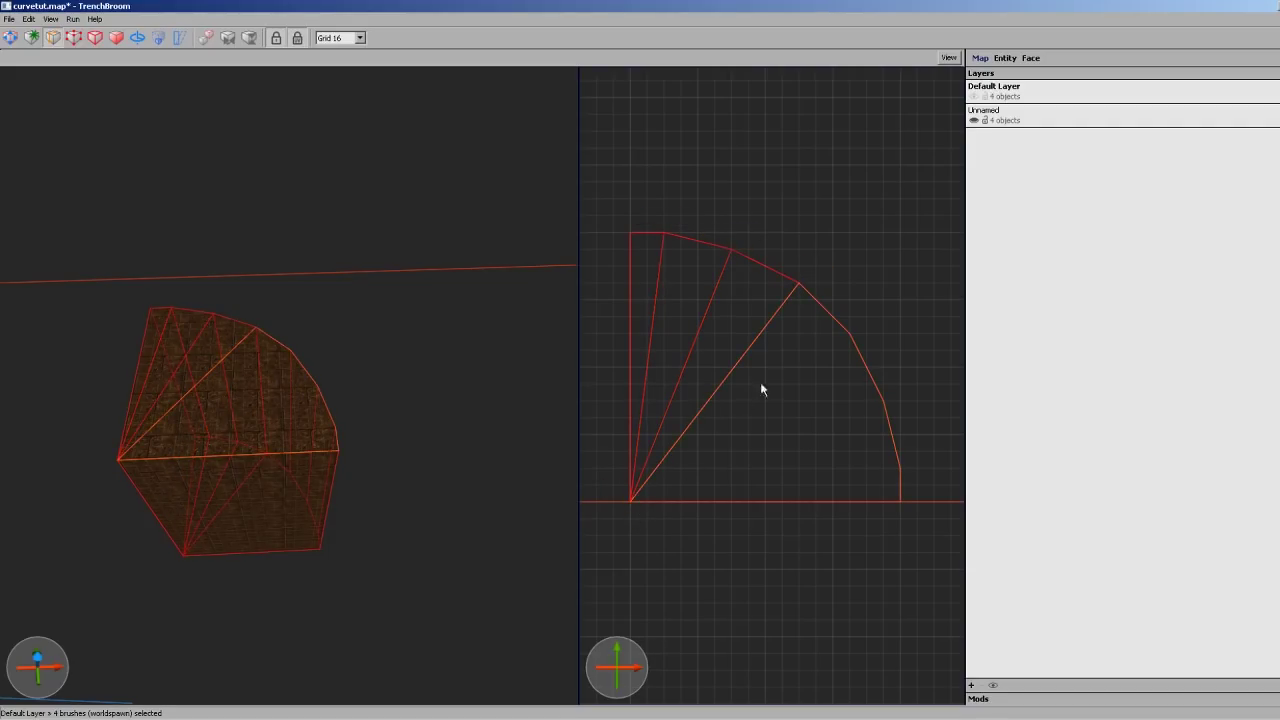
key(Escape)
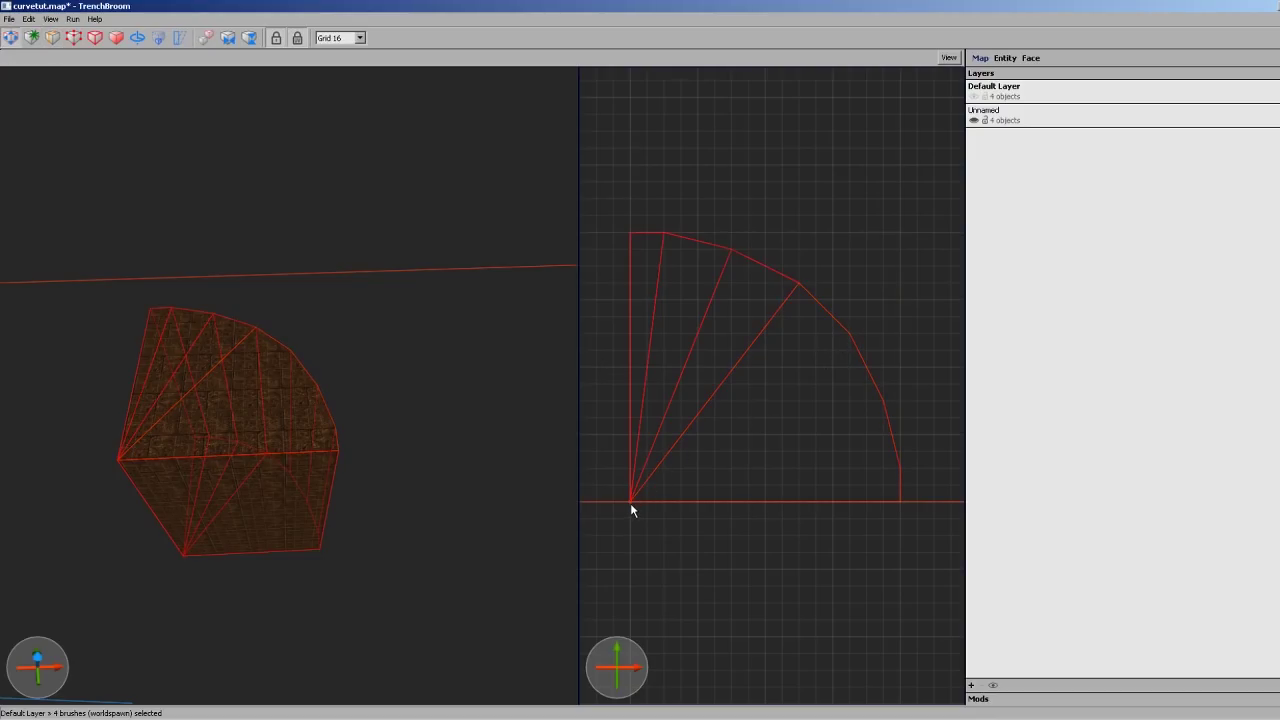
Split the rest of the curve with clips from the shared corner to its last three vertices, and leave the clip tool
key(c)
click(630, 501)
click(848, 334)
key(Return)
click(880, 403)
click(634, 506)
key(Return)
click(634, 504)
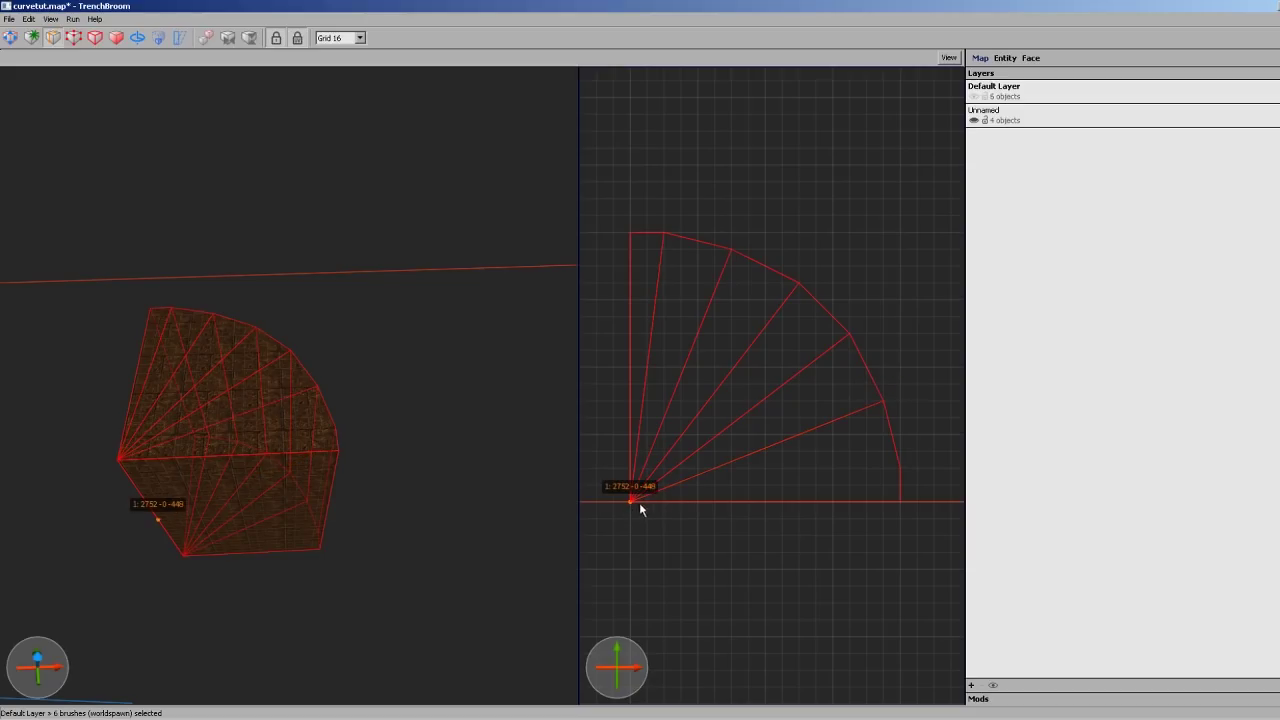
click(895, 471)
key(Return)
key(Escape)
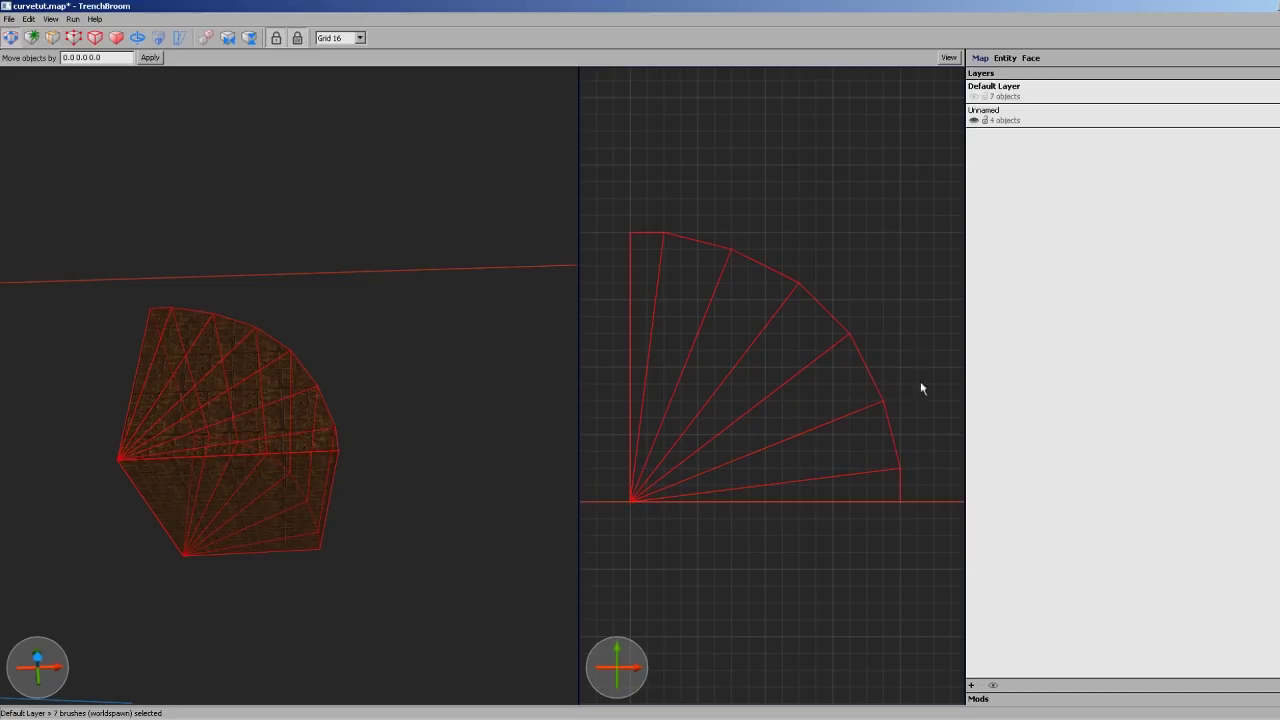
Select all seven wedge brushes and combine them into a func_group
right_drag(898, 252, 908, 276)
key(Escape)
key(ctrl+a)
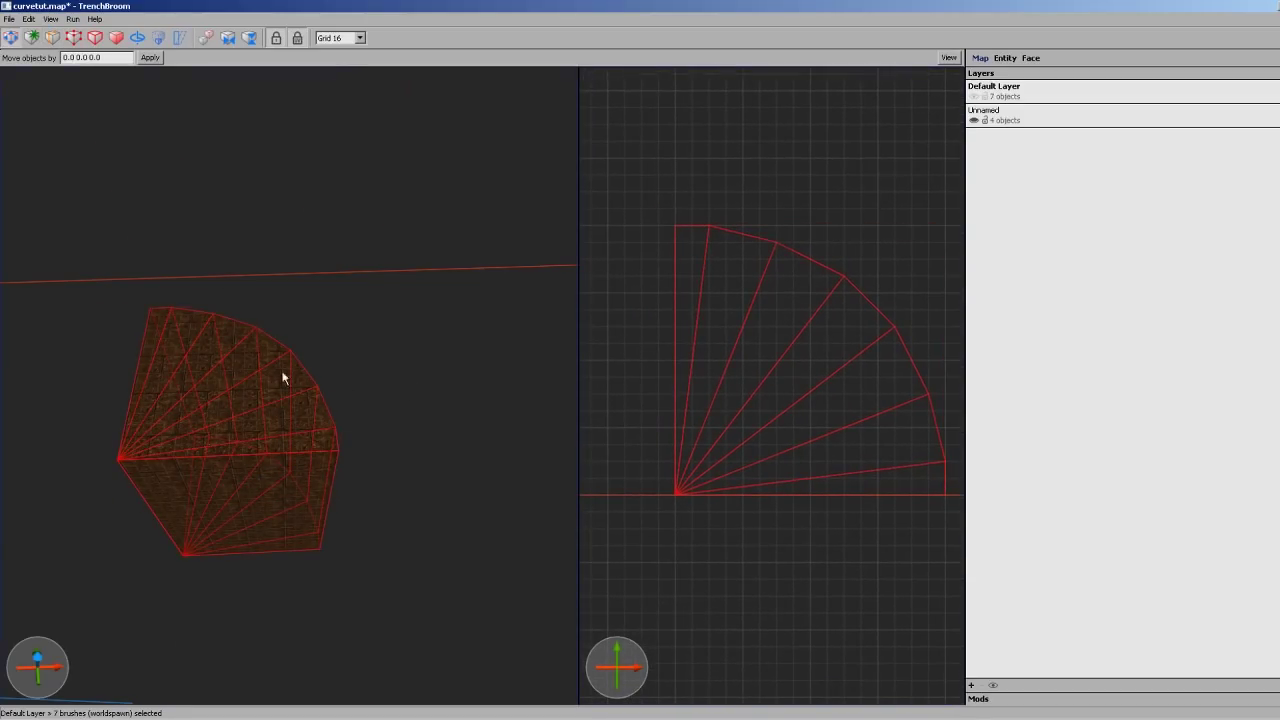
key(ctrl+g)
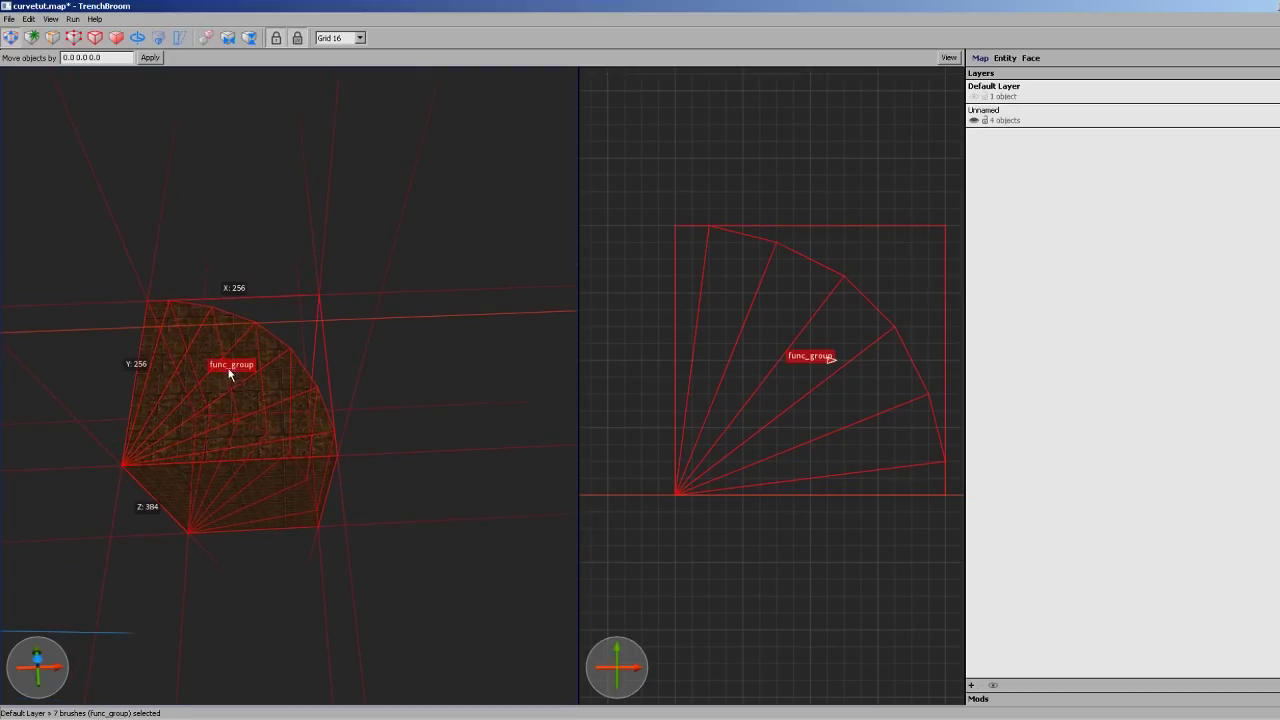
Extrude a new 32-unit-thick brush outward from the curved-side face of the uppermost wedge
right_drag(878, 276, 848, 278)
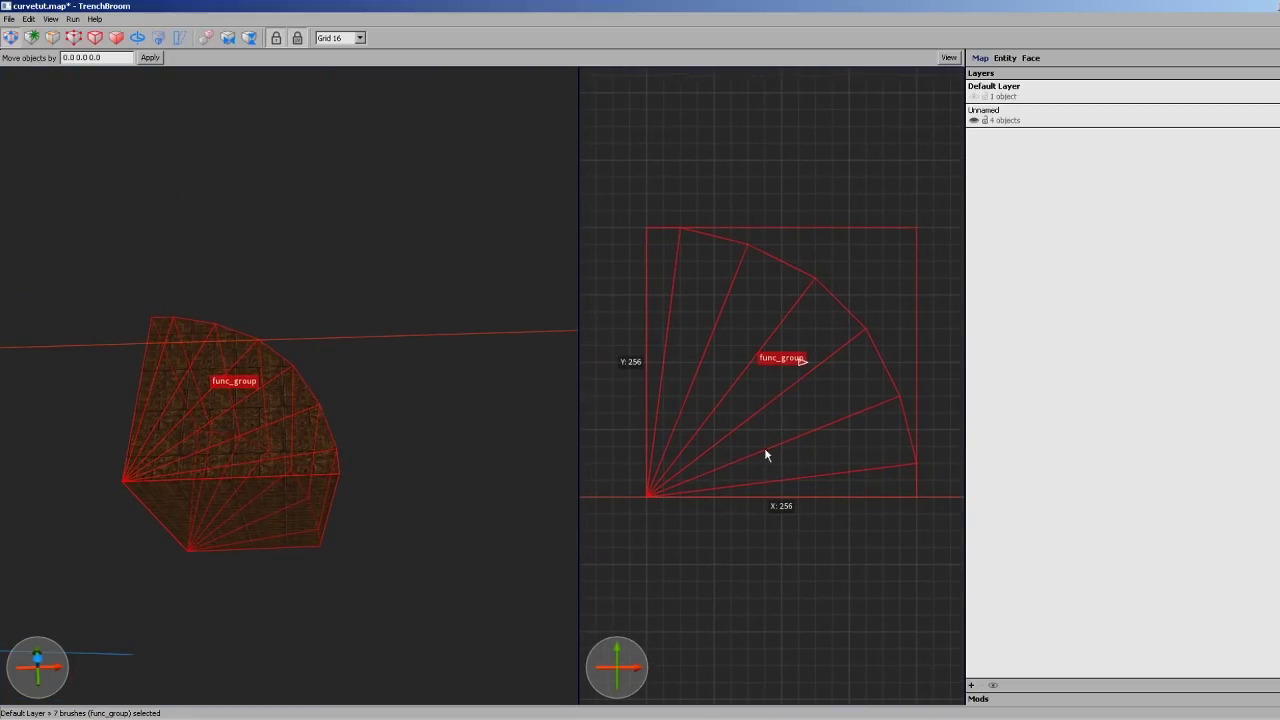
right_drag(764, 286, 734, 306)
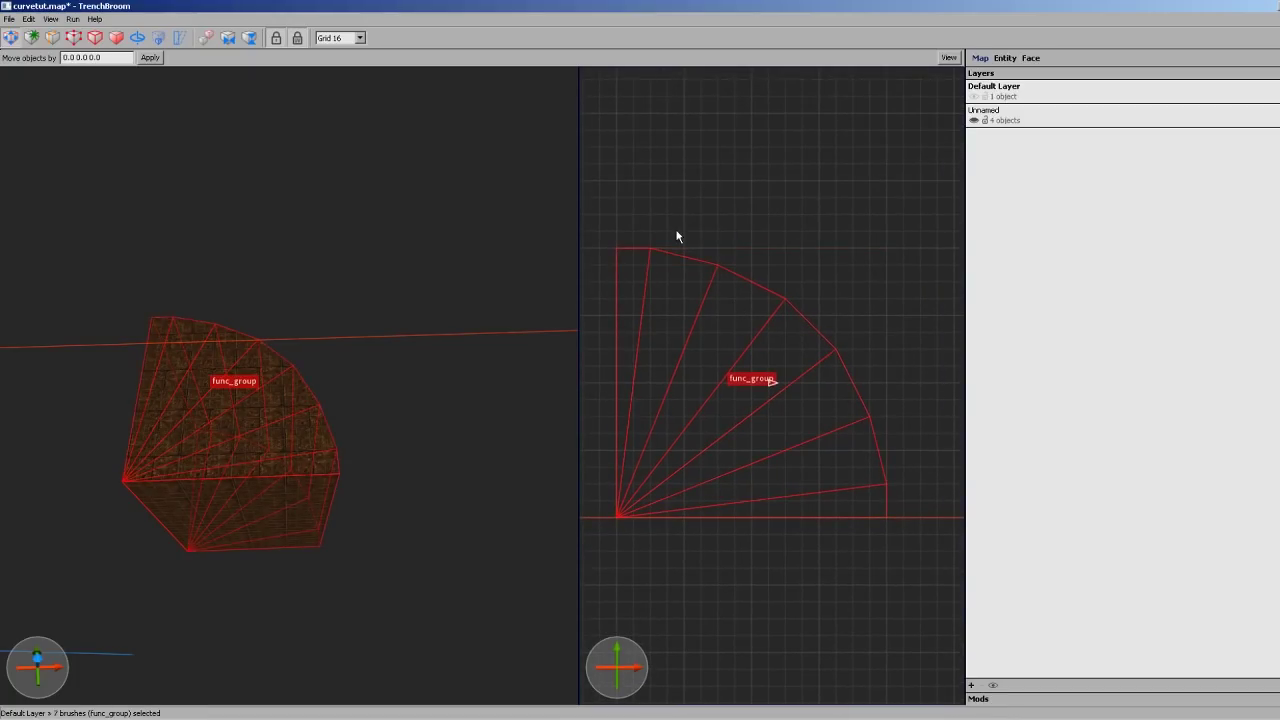
right_drag(631, 275, 638, 281)
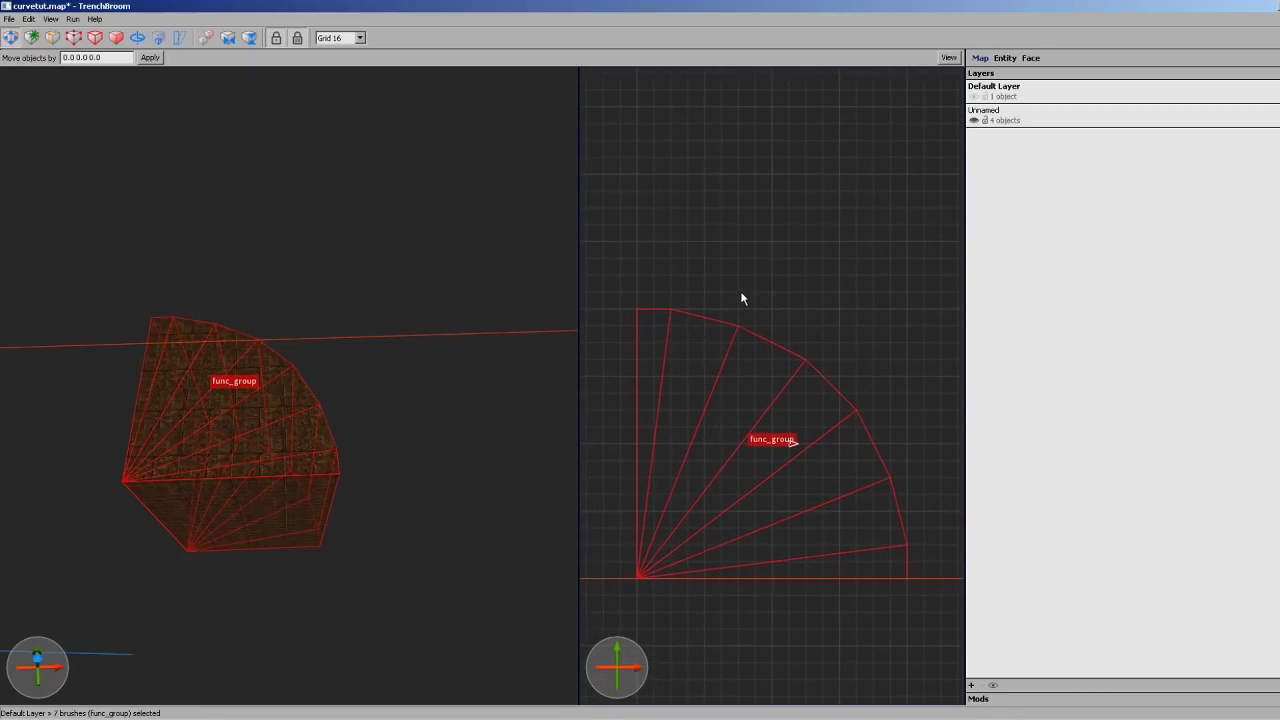
click(645, 320)
scroll(668, 355, up, 5)
mouse_move(671, 346)
right_down()
mouse_move(675, 365)
mouse_move(641, 270)
mouse_move(654, 306)
right_up()
scroll(640, 270, up, 3)
mouse_move(652, 264)
ctrl+shift+mouse_down()
mouse_move(659, 206)
mouse_move(661, 235)
ctrl+shift+mouse_up()
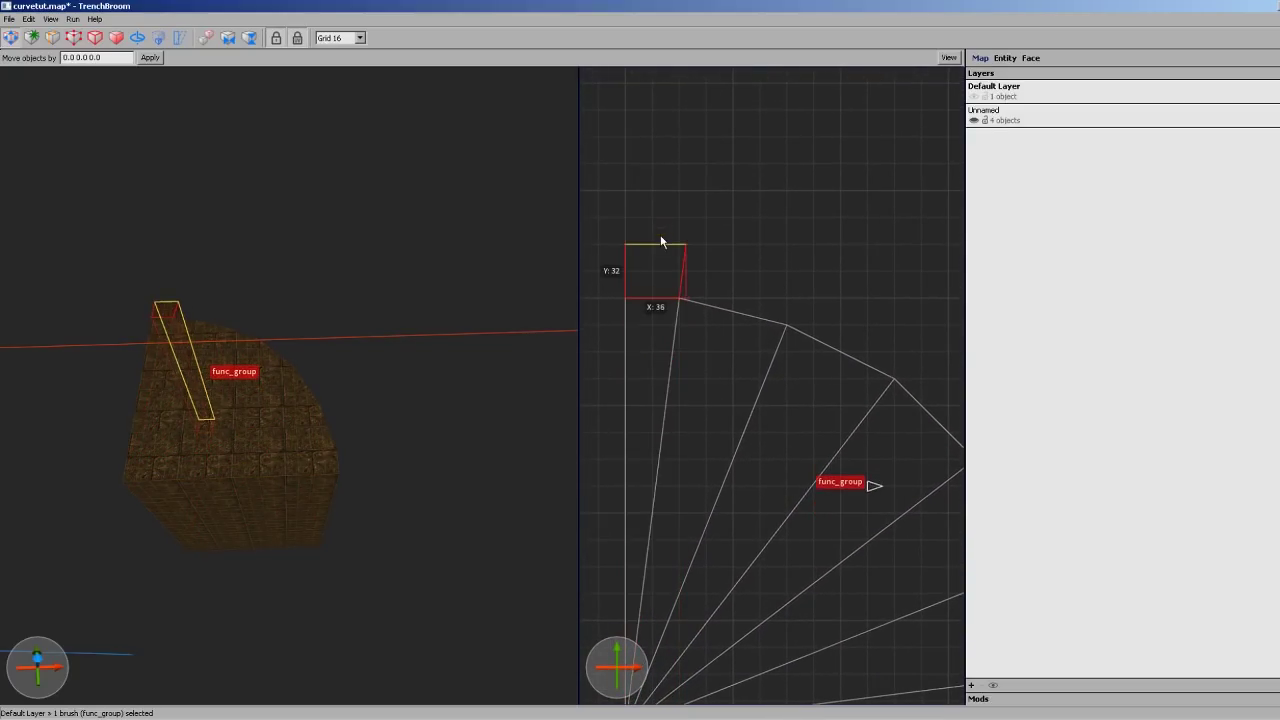
Extrude outer brushes from the second and third wedges, using a grid size of 4 to align the third with its neighbour
click(726, 357)
ctrl+shift+drag(755, 238, 771, 214)
right_drag(794, 393, 697, 390)
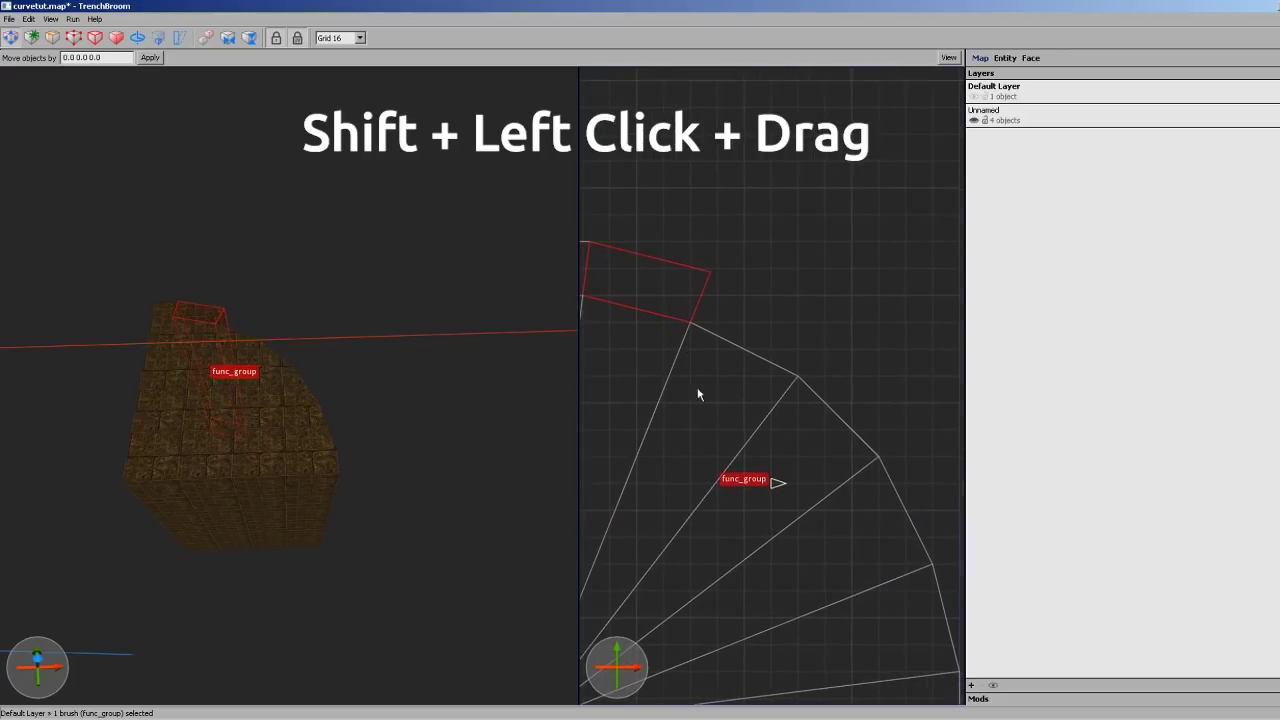
click(698, 388)
ctrl+shift+drag(755, 309, 771, 267)
scroll(742, 250, up, 4)
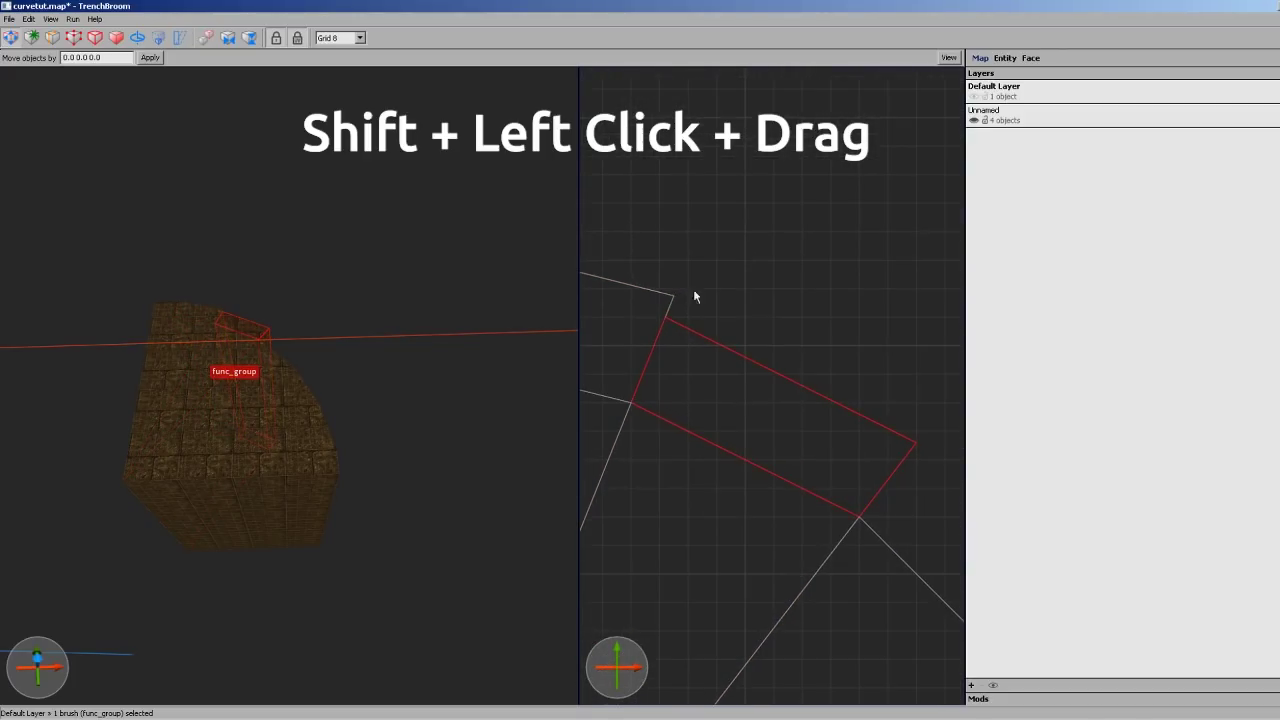
key(3)
shift+drag(730, 312, 736, 290)
Extrude outer brushes from the fourth and fifth wedges, lining each up with the neighbouring rim brush
right_drag(788, 474, 609, 252)
click(692, 348)
right_drag(754, 301, 728, 336)
mouse_move(731, 346)
ctrl+shift+mouse_down()
mouse_move(814, 263)
mouse_move(806, 274)
ctrl+shift+mouse_up()
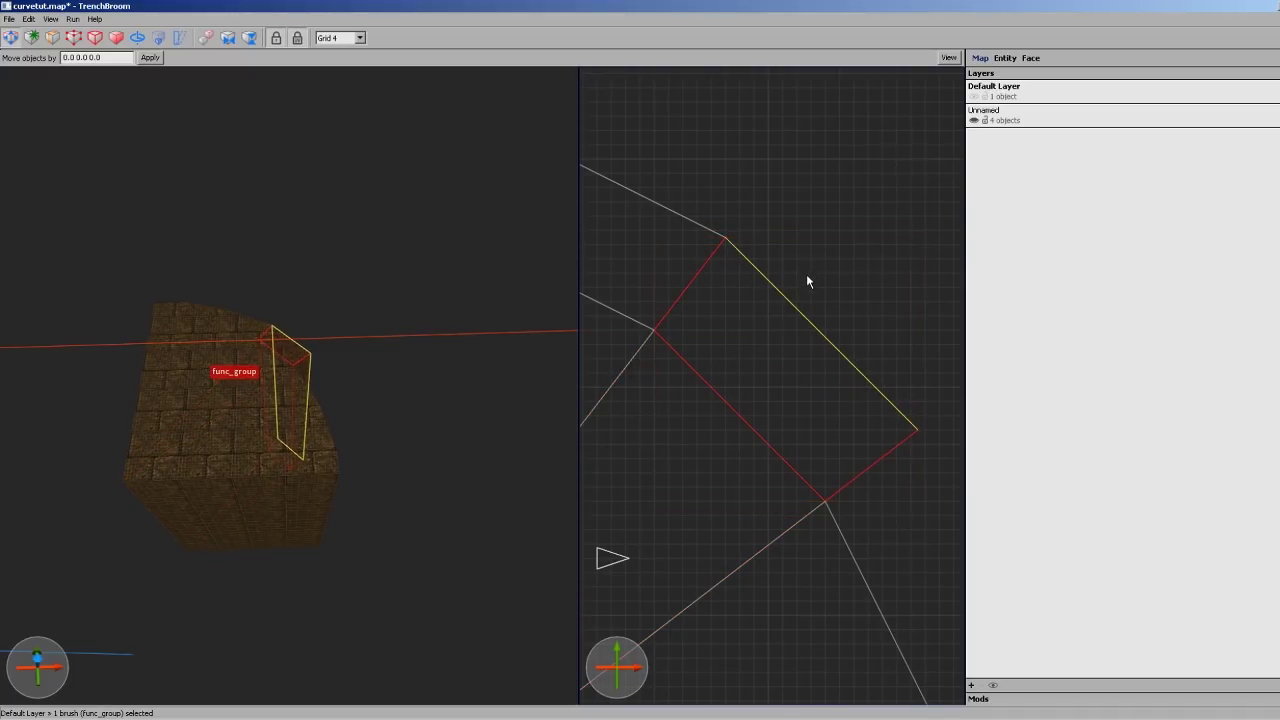
right_drag(772, 694, 623, 471)
click(624, 471)
shift+click(741, 391)
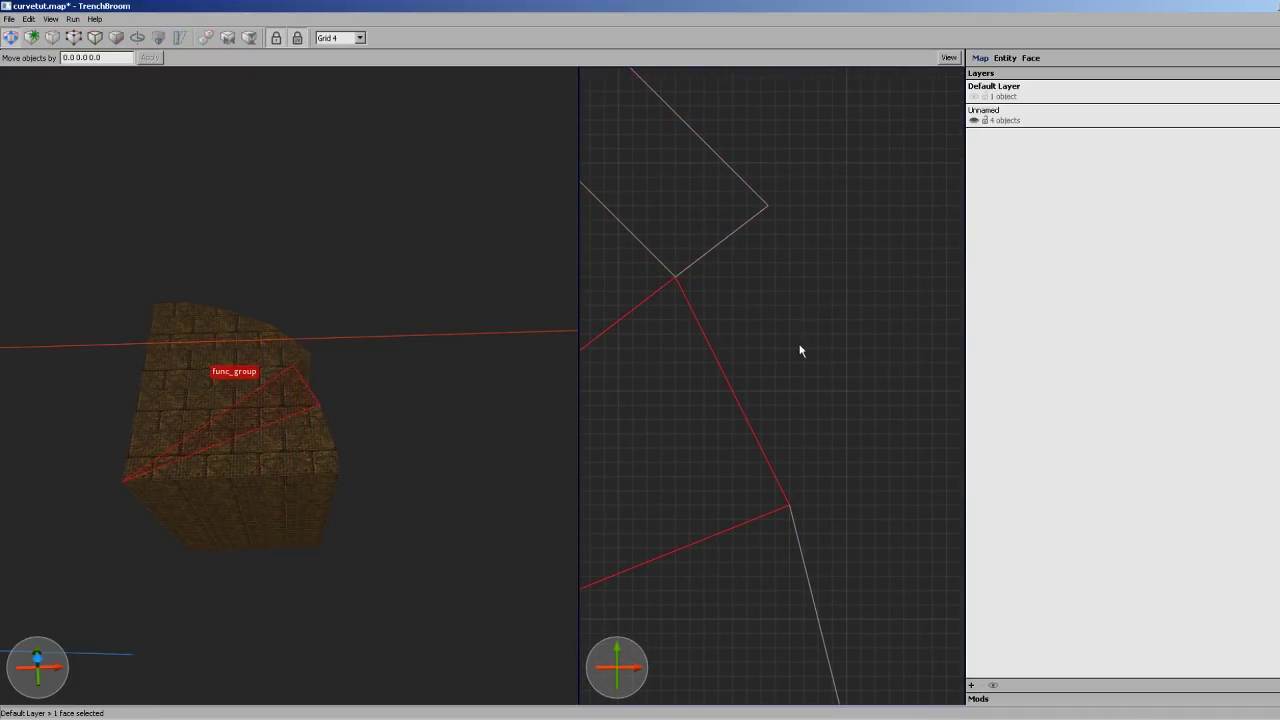
click(668, 386)
drag(722, 370, 863, 282)
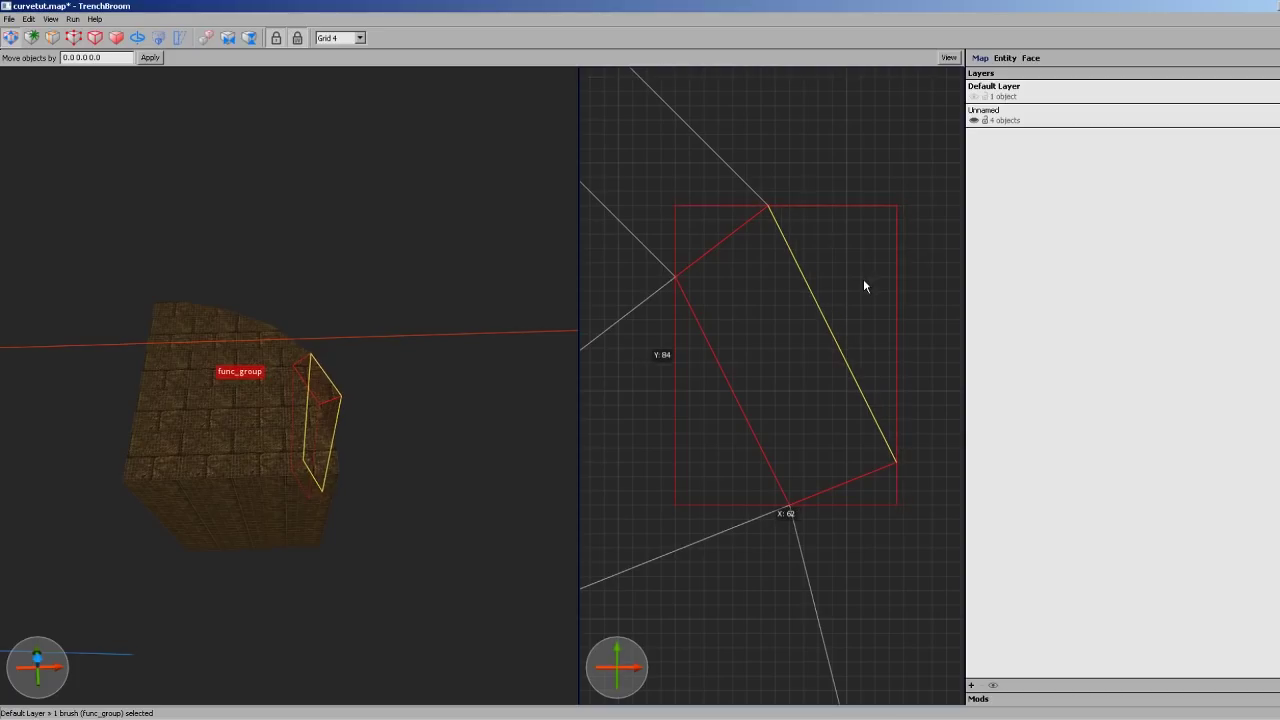
Extrude outer brushes from the sixth and seventh wedges, making the last one 32 units thick
right_drag(792, 563, 606, 307)
click(606, 308)
ctrl+shift+drag(672, 306, 782, 275)
right_drag(611, 550, 694, 472)
click(694, 472)
ctrl+shift+drag(850, 443, 922, 431)
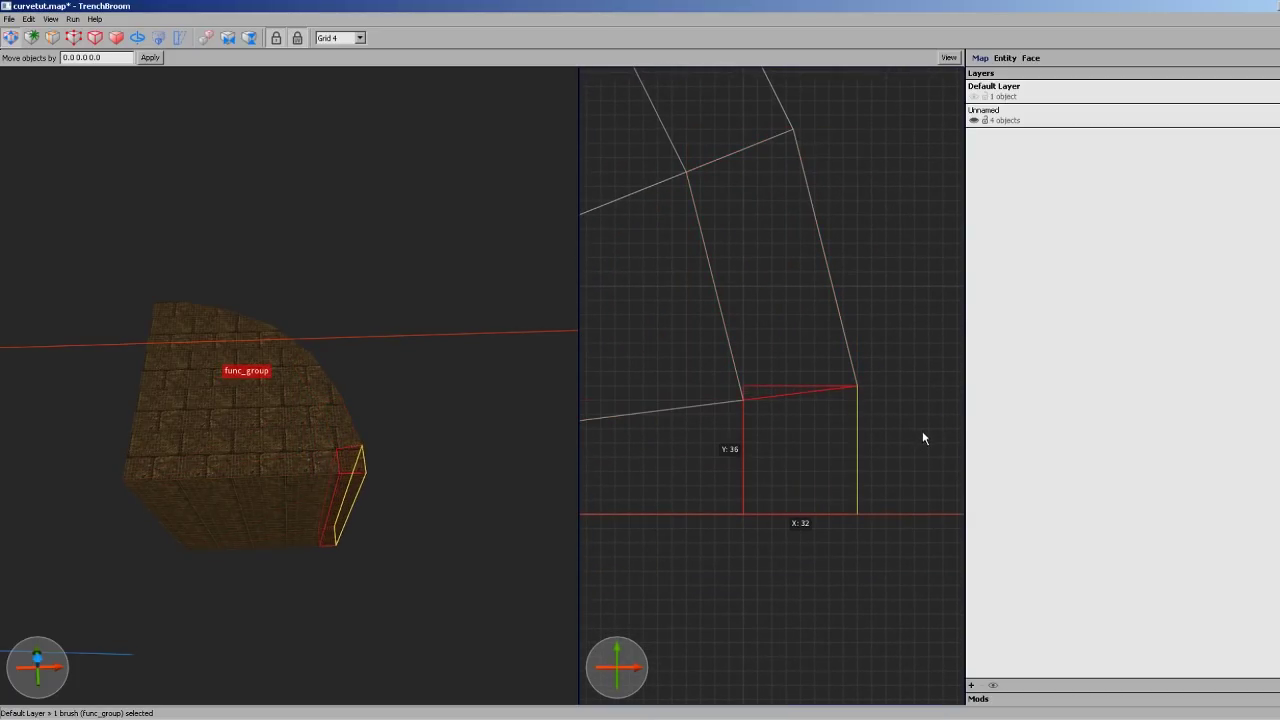
Put the seven outer rim brushes into their own func_group, reselect that group, and set the grid size to 16
right_drag(809, 361, 832, 447)
scroll(826, 450, down, 3)
right_drag(680, 252, 716, 360)
scroll(716, 360, down, 4)
scroll(716, 358, down, 4)
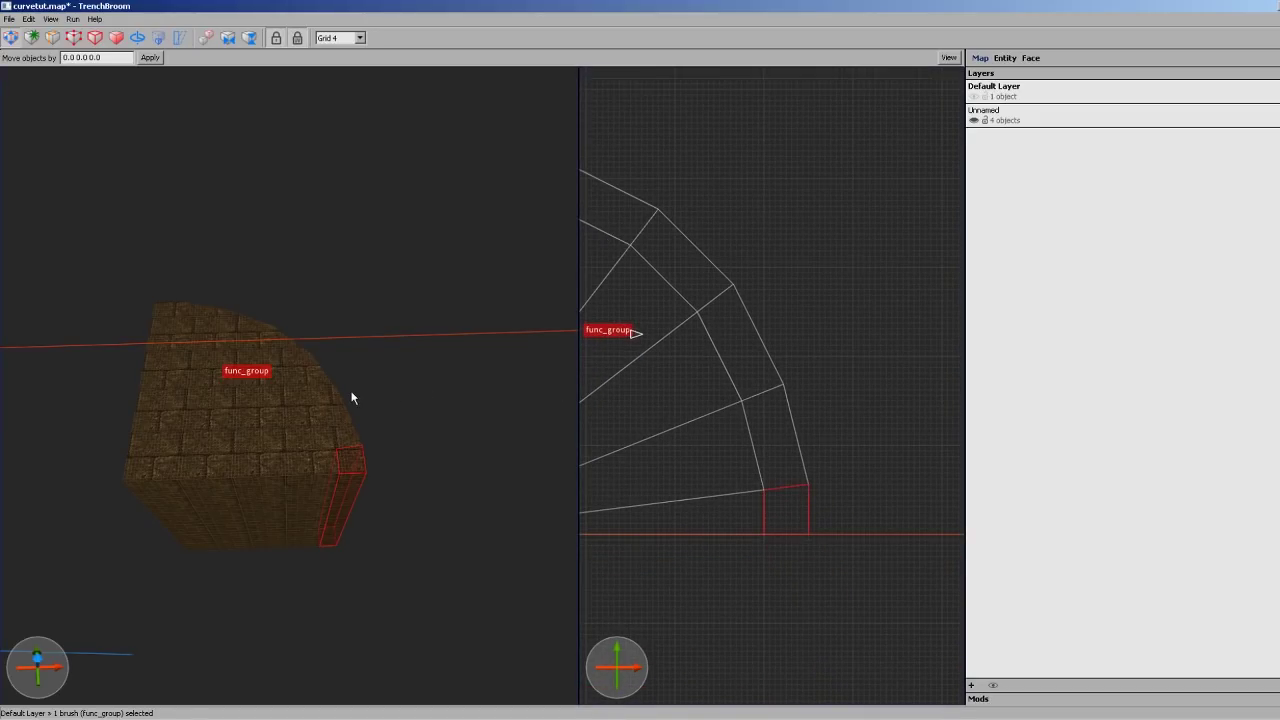
mouse_move(351, 392)
alt+right_down()
mouse_move(216, 405)
mouse_move(172, 437)
mouse_move(165, 394)
alt+right_up()
key(Escape)
click(167, 400)
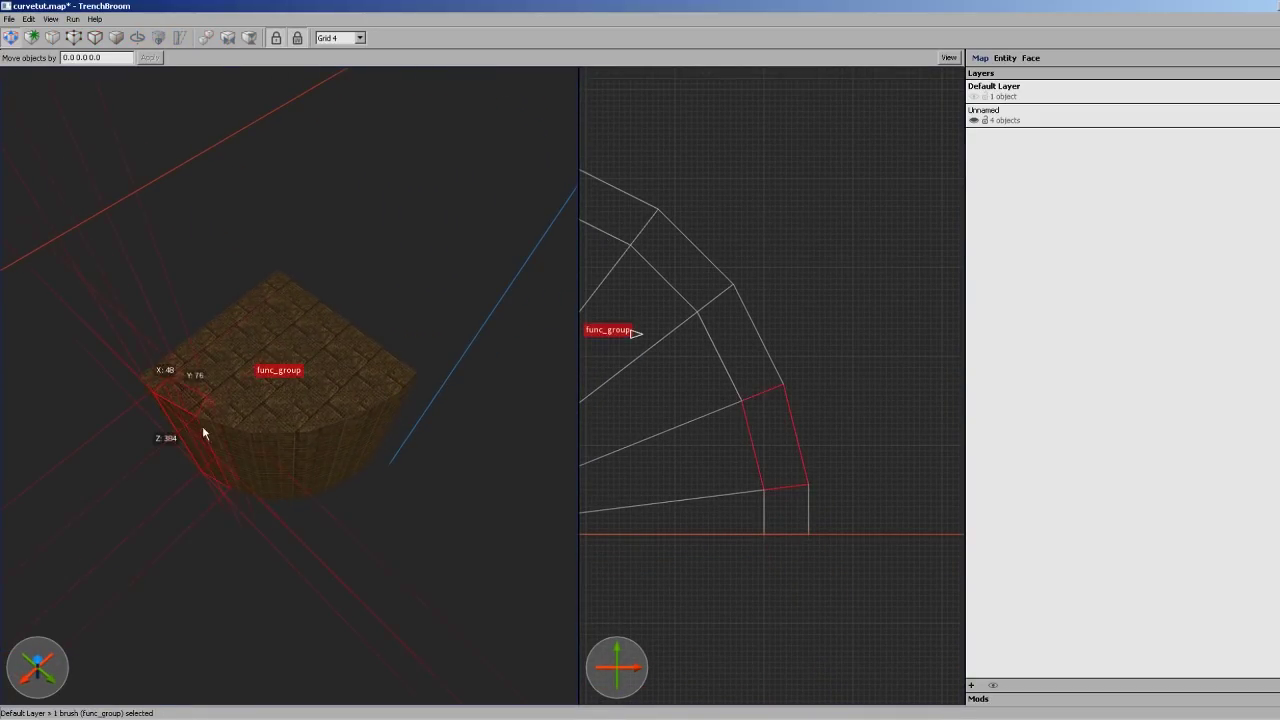
ctrl+click(159, 385)
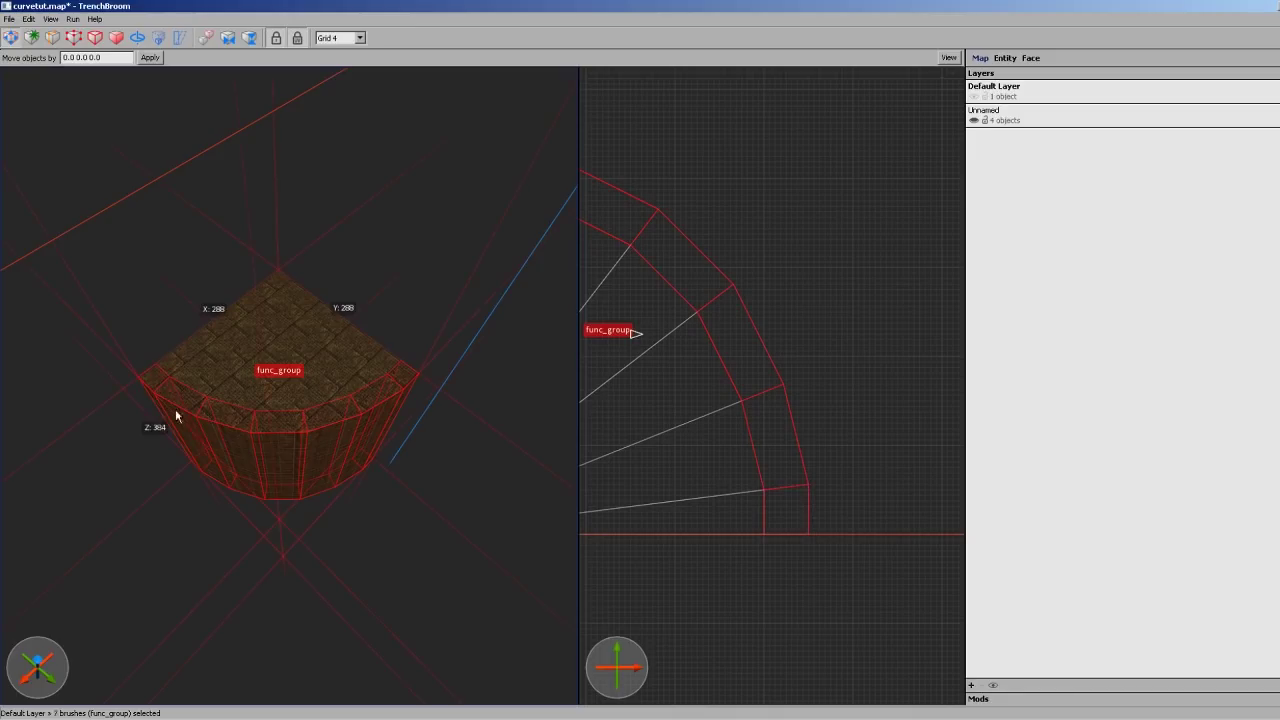
mouse_move(175, 408)
alt+right_down()
mouse_move(290, 399)
mouse_move(177, 434)
mouse_move(288, 400)
mouse_move(229, 481)
mouse_move(365, 363)
mouse_move(266, 334)
mouse_move(360, 390)
mouse_move(334, 287)
mouse_move(345, 425)
alt+right_up()
key(ctrl+d)
key(Escape)
double_click(360, 388)
scroll(662, 220, down, 3)
key(5)
Try resizing the outer rim group in the 2D view, and undo the change
mouse_move(662, 220)
right_down()
mouse_move(854, 266)
mouse_move(712, 332)
right_up()
scroll(712, 332, down, 1)
mouse_move(711, 330)
shift+mouse_down()
mouse_move(946, 5)
mouse_move(722, 290)
shift+mouse_up()
right_drag(818, 230, 765, 324)
scroll(764, 324, down, 4)
key(ctrl+z)
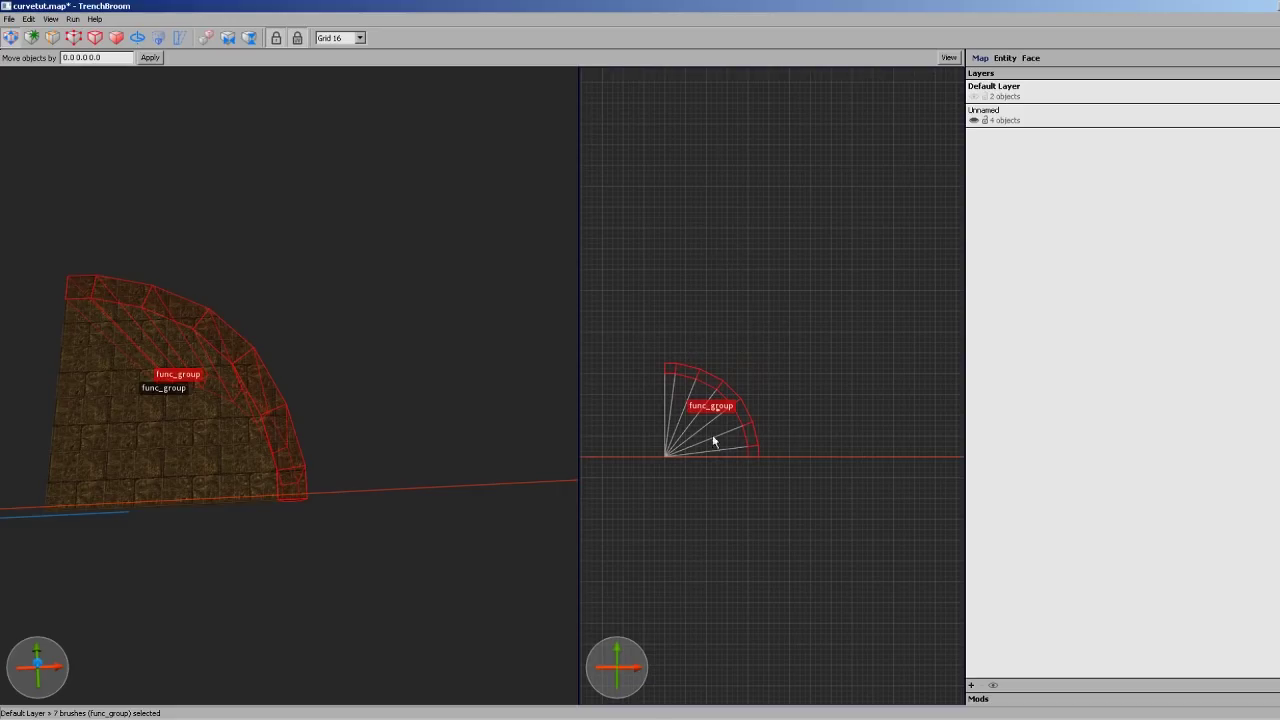
Try pulling the outer faces of the second, third and fourth rim brushes outward one after another, and undo the changes
right_drag(710, 351, 735, 382)
mouse_move(736, 388)
shift+mouse_down()
mouse_move(755, 362)
mouse_move(729, 399)
shift+mouse_up()
scroll(682, 379, up, 2)
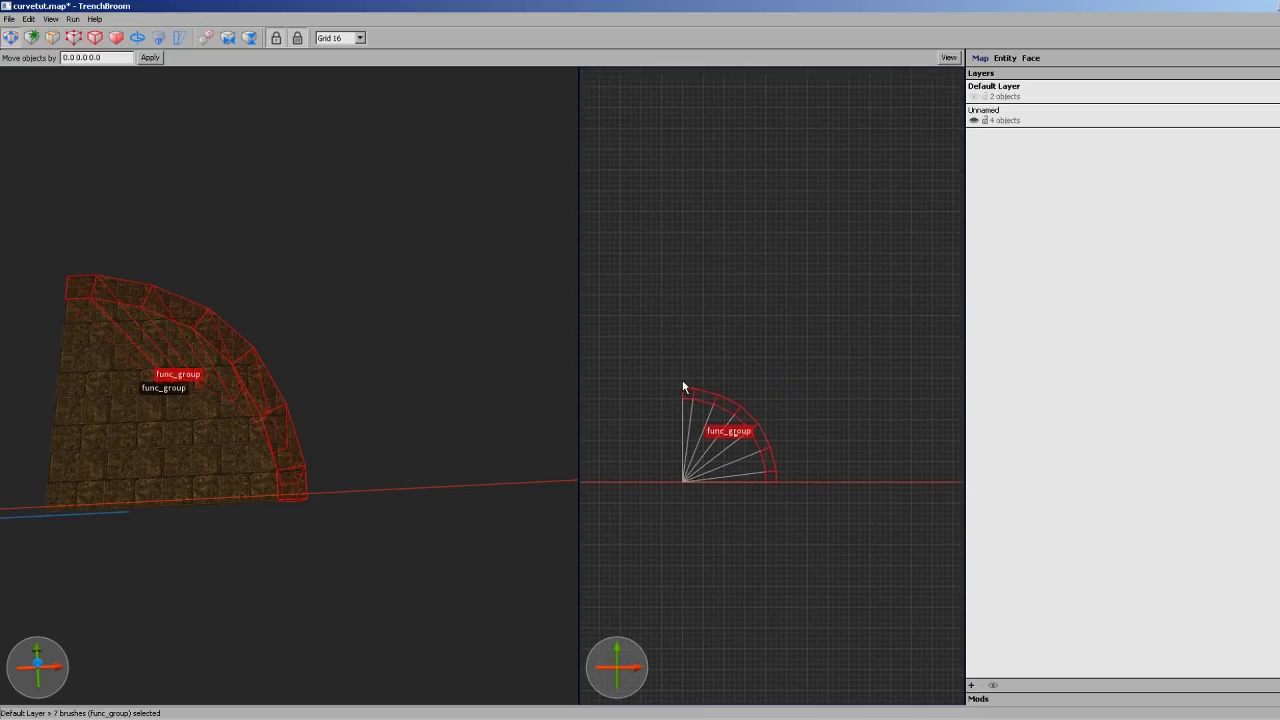
scroll(758, 387, up, 1)
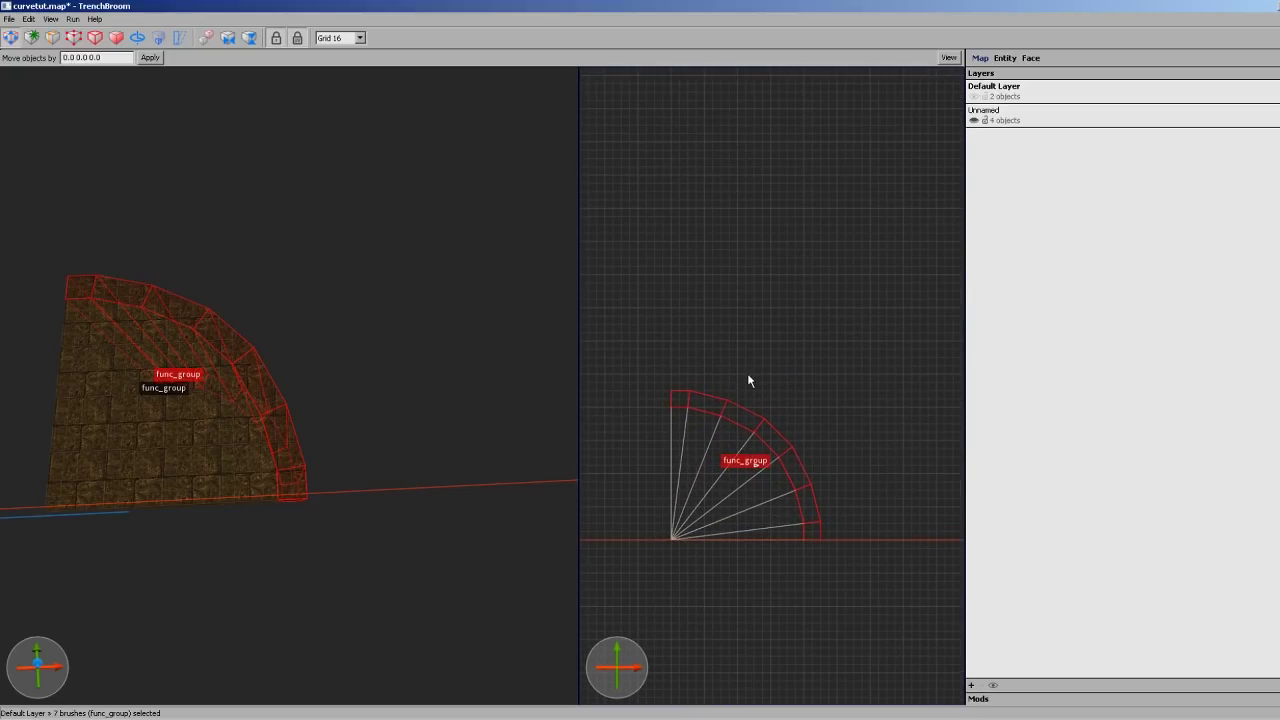
right_drag(810, 387, 785, 360)
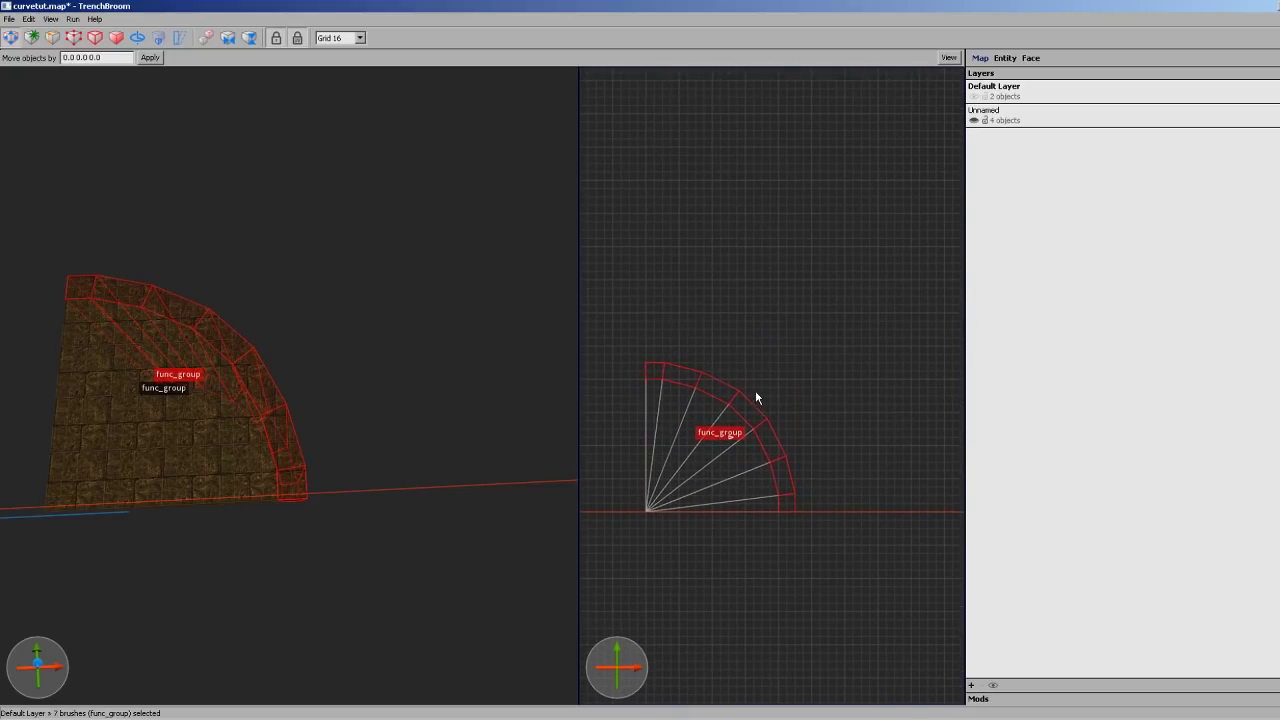
scroll(766, 370, up, 4)
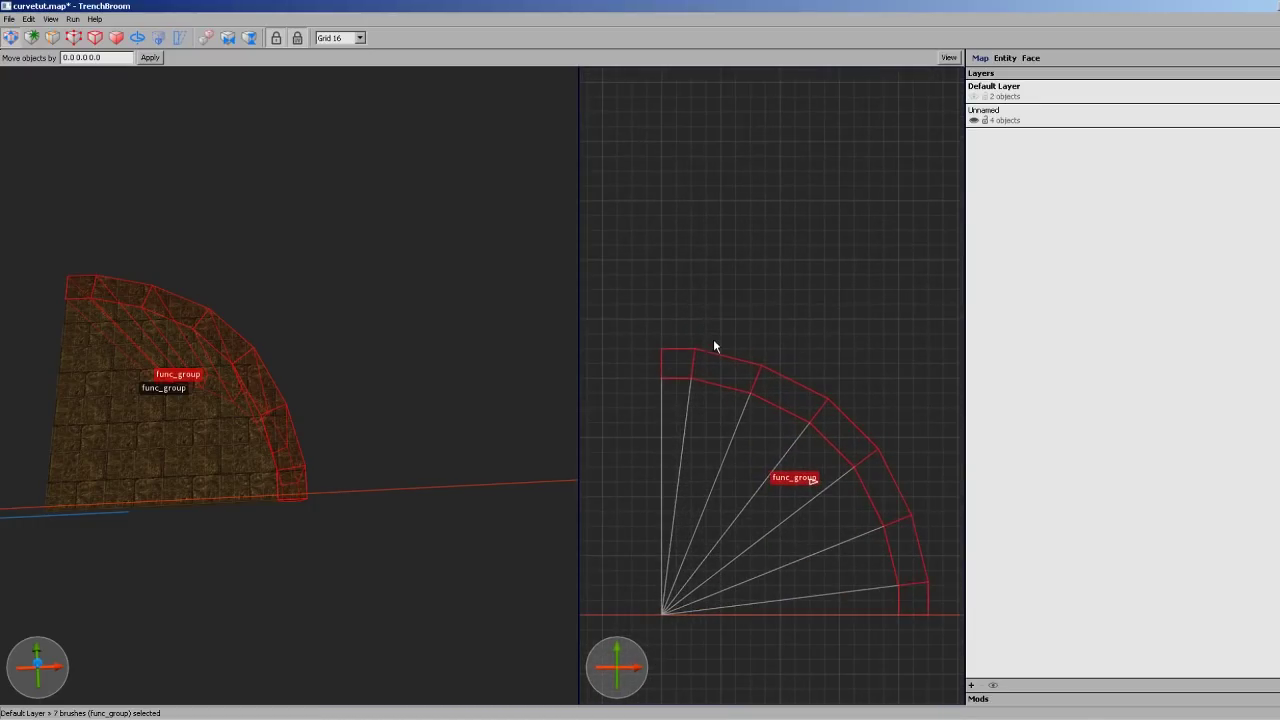
right_drag(735, 350, 672, 336)
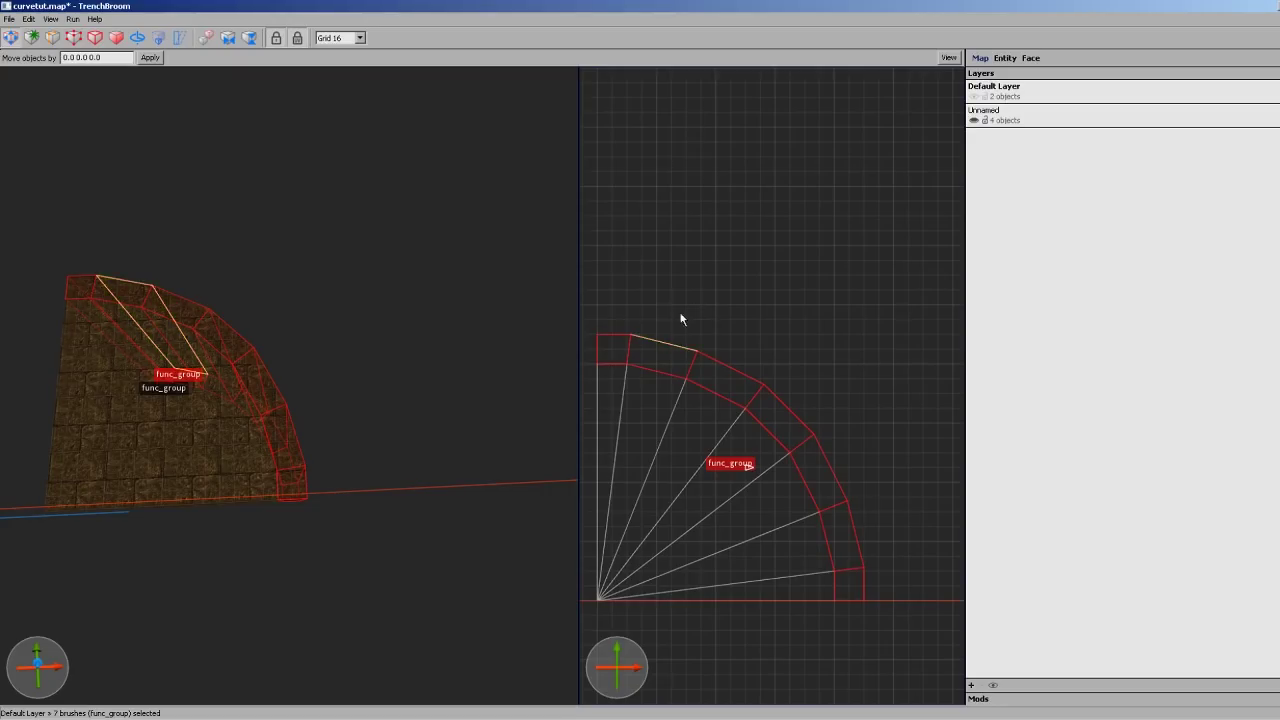
mouse_move(681, 319)
shift+mouse_down()
mouse_move(760, 291)
mouse_move(760, 349)
mouse_move(809, 400)
mouse_move(852, 373)
shift+mouse_up()
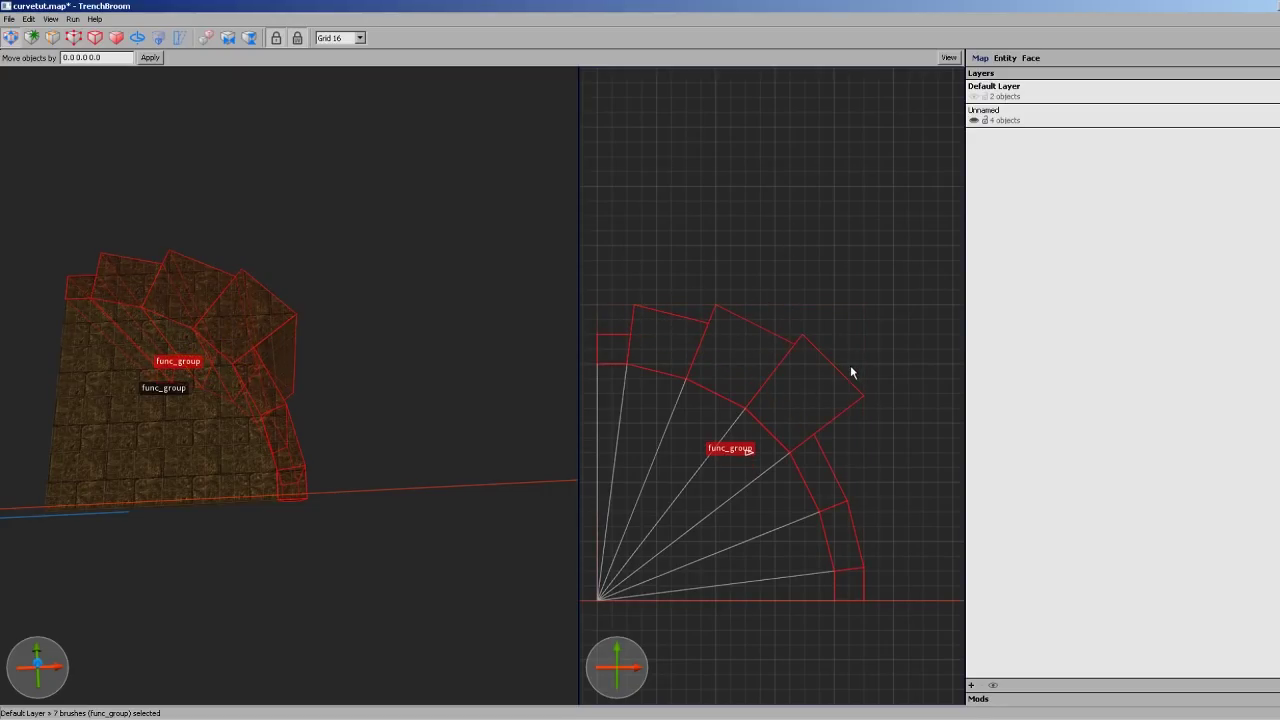
key(ctrl+z)
key(ctrl+z)
key(ctrl+z)
right_drag(754, 292, 727, 254)
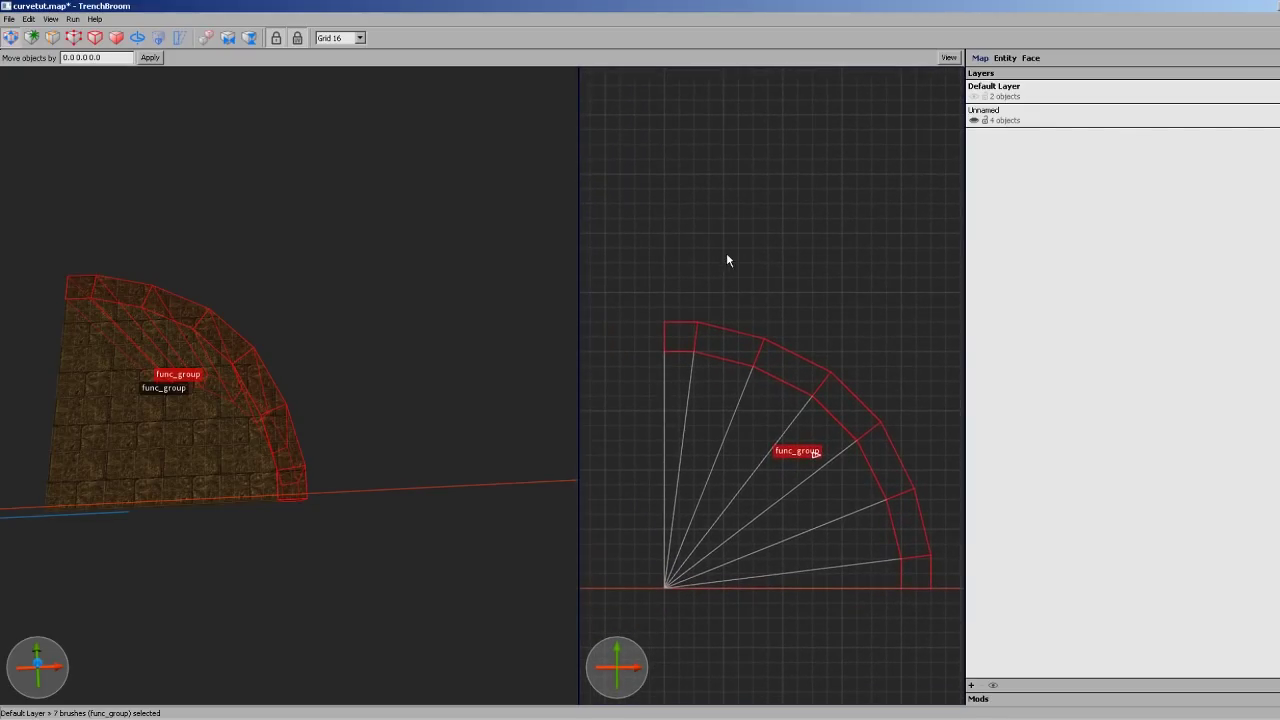
Move the outer rim group along the X axis, clear of the wedge group
right_drag(708, 310, 664, 337)
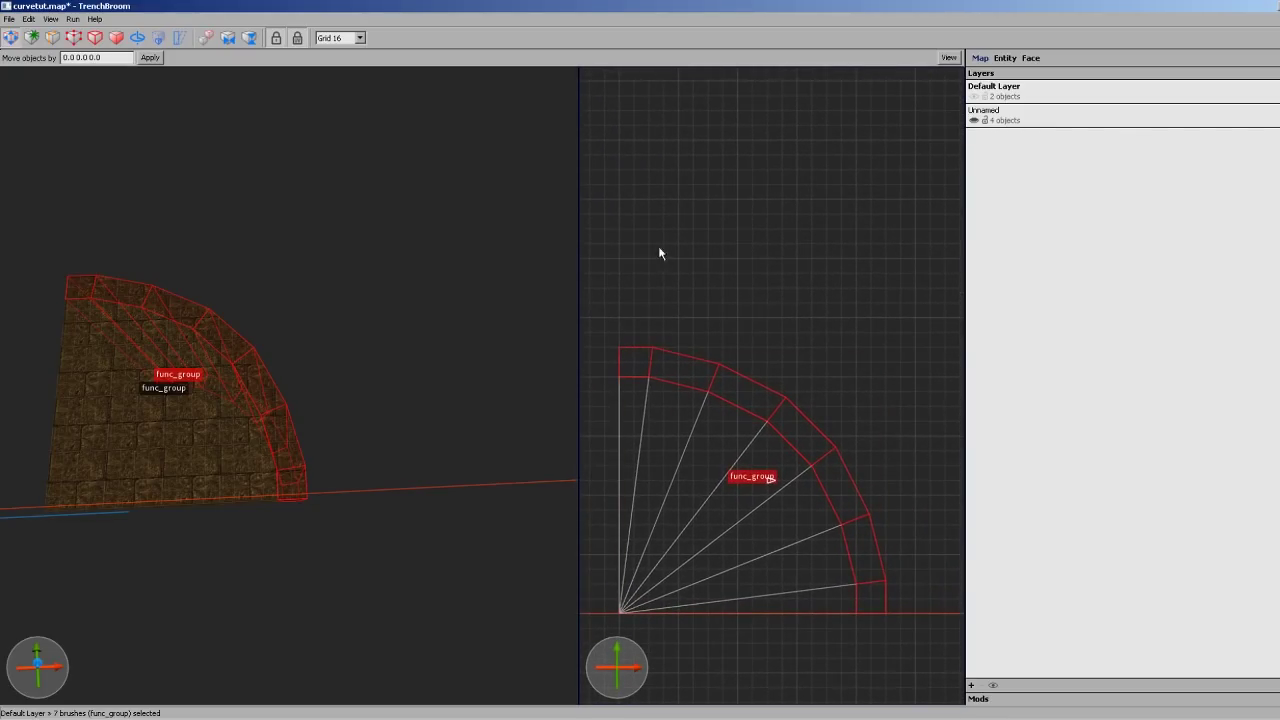
right_drag(779, 402, 775, 371)
key(a)
right_drag(97, 324, 289, 356)
key(d)
drag(703, 342, 924, 240)
right_drag(905, 331, 649, 262)
drag(730, 215, 940, 307)
right_drag(885, 345, 768, 298)
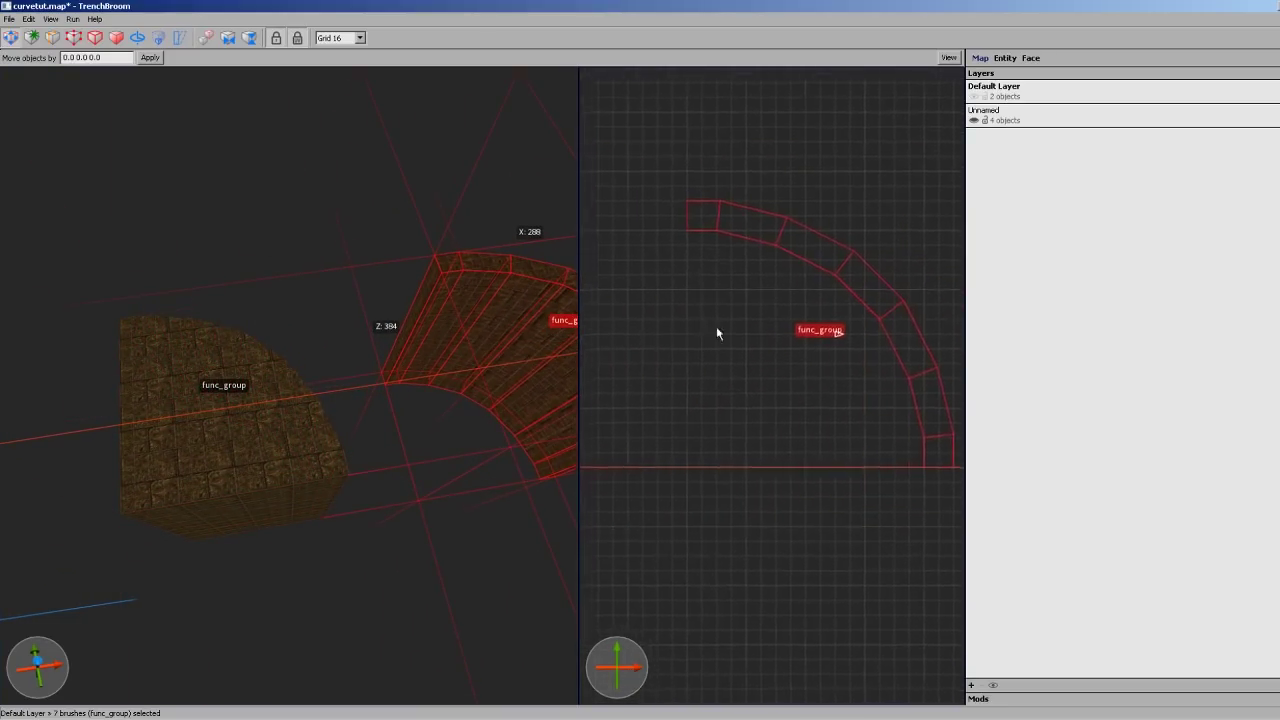
Duplicate the wedge group and place the copy at a distance along the X axis
right_drag(635, 320, 955, 340)
right_drag(145, 345, 42, 390)
click(185, 402)
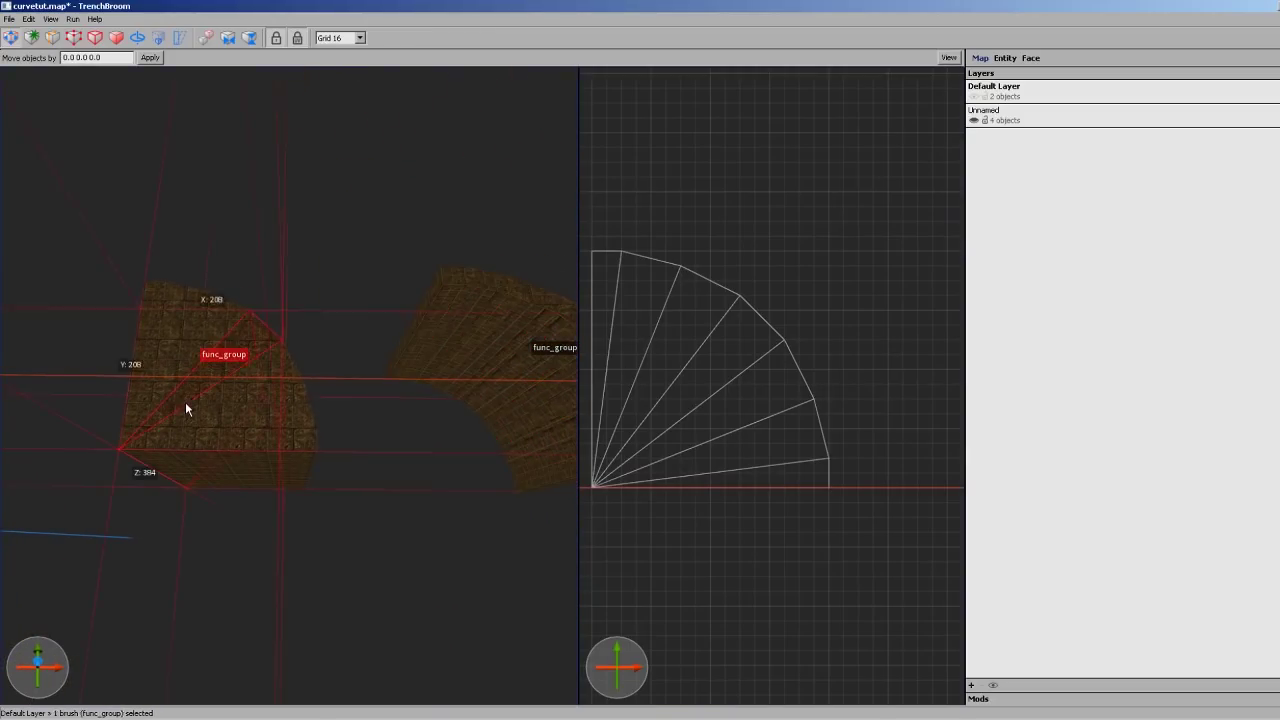
scroll(658, 401, down, 3)
drag(666, 402, 934, 405)
mouse_move(686, 386)
right_down()
mouse_move(695, 340)
mouse_move(815, 366)
mouse_move(739, 391)
mouse_move(754, 322)
right_up()
Combine all the wedges of one quarter-round group into a single solid brush with CSG Convex Merge
double_click(807, 370)
scroll(739, 391, up, 6)
key(ctrl+j)
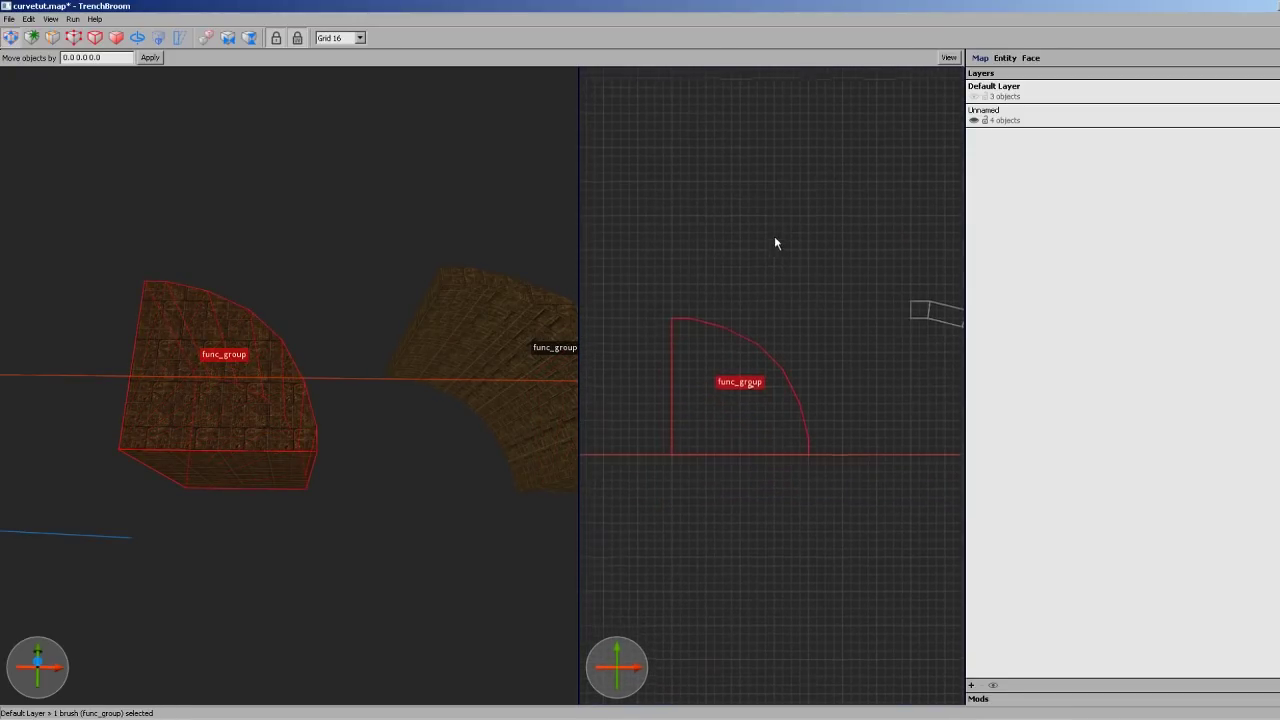
scroll(748, 325, up, 2)
right_drag(726, 369, 768, 338)
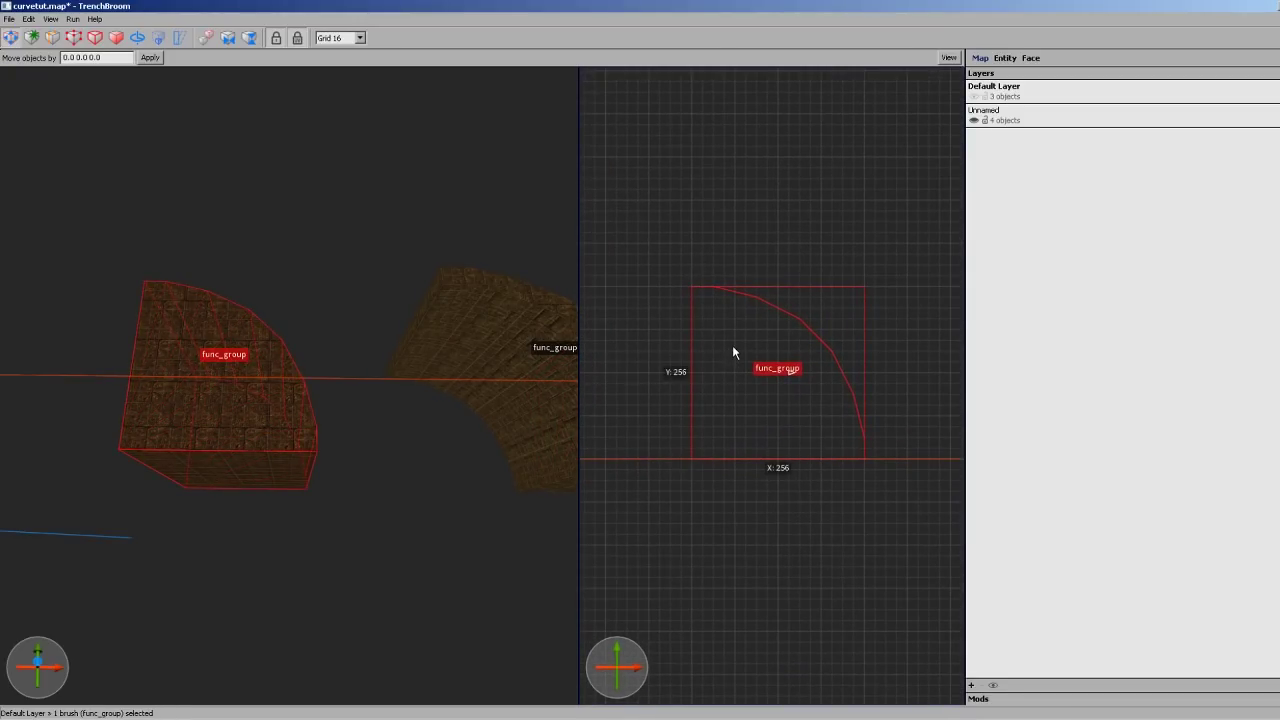
click(29, 19)
mouse_move(150, 296)
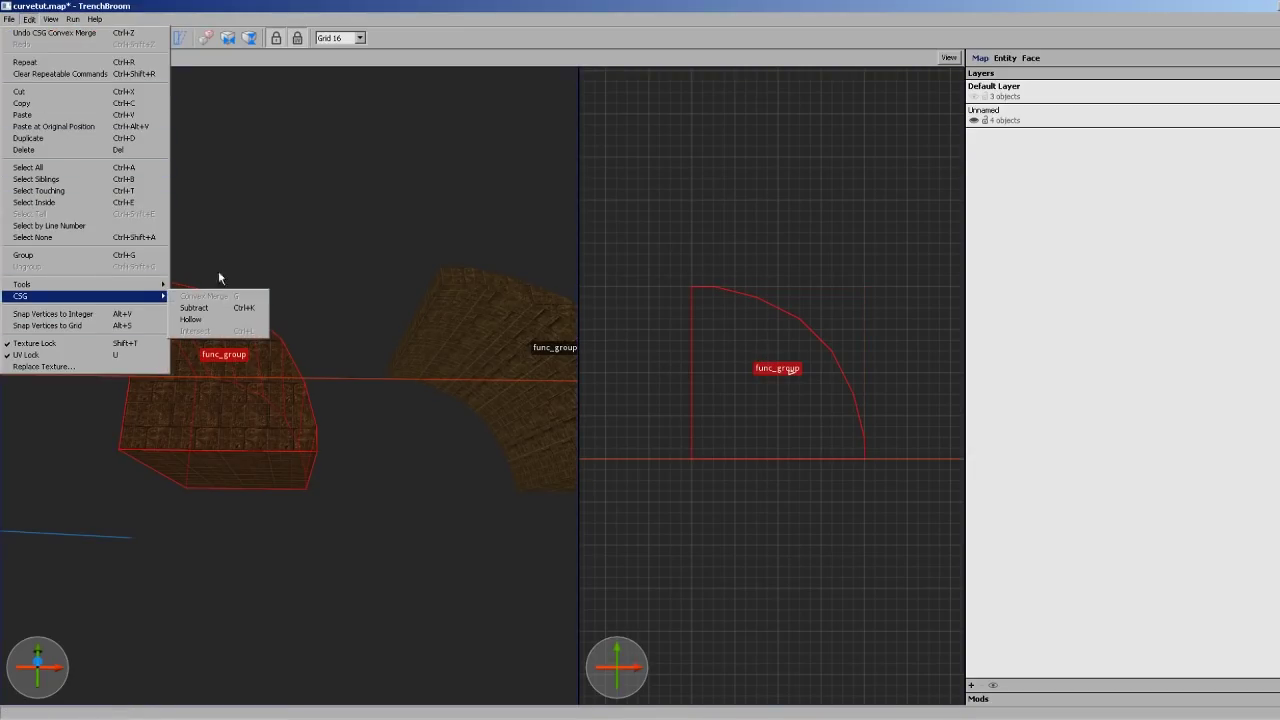
click(219, 273)
right_drag(219, 273, 304, 294)
click(285, 302)
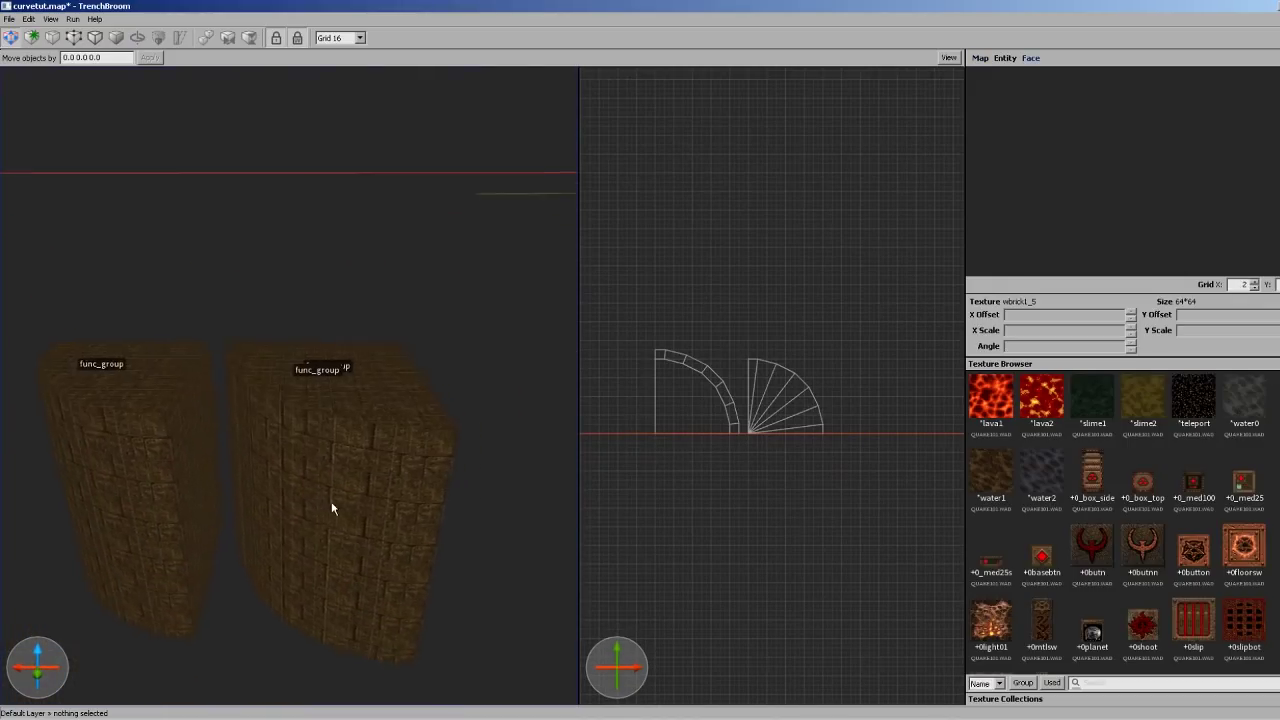
Select the whole rim group and move it along negative X, clear of the merged quarter-round
right_drag(331, 501, 360, 480)
double_click(699, 364)
right_drag(699, 364, 789, 383)
drag(790, 384, 664, 383)
right_drag(663, 383, 794, 391)
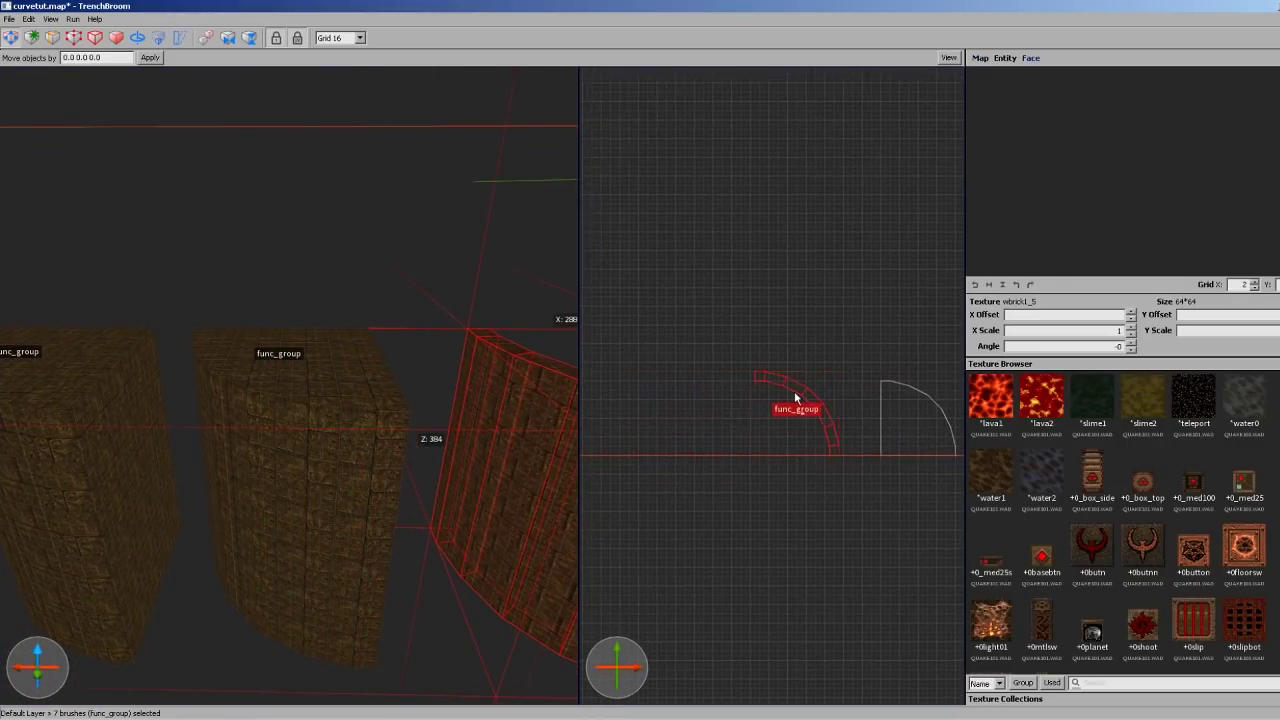
scroll(795, 393, up, 6)
drag(877, 455, 891, 456)
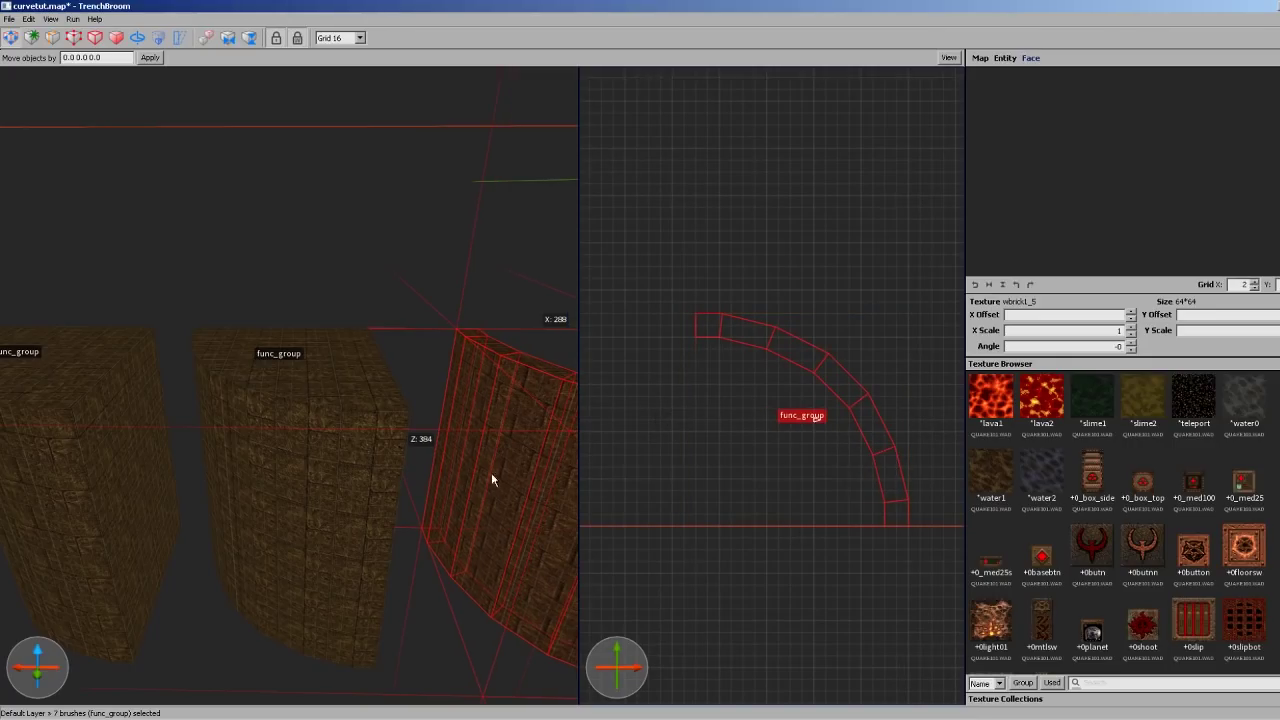
Rotate the rim group in 90-degree turns until it forms an overhead curve running along the Y axis, and shift it vertically
key(d)
right_drag(491, 472, 471, 466)
key(alt+Left)
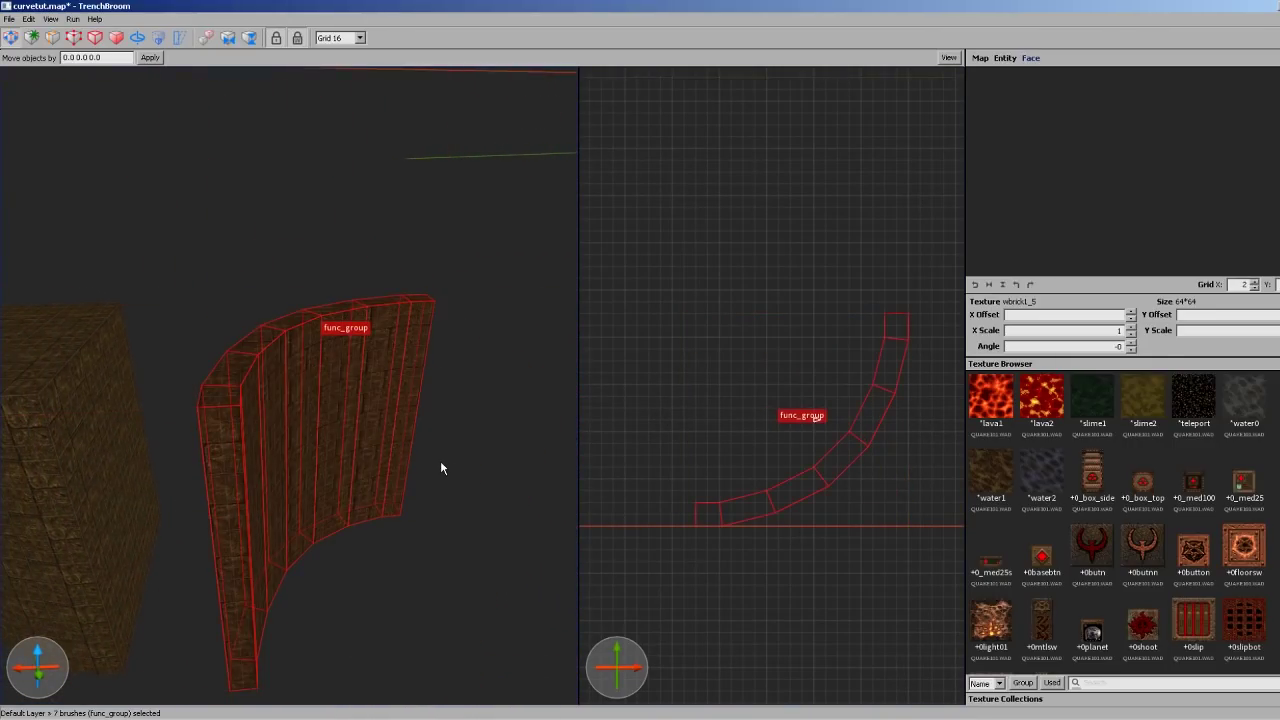
key(alt+Left)
key(alt+Up)
key(alt+Up)
key(alt+Up)
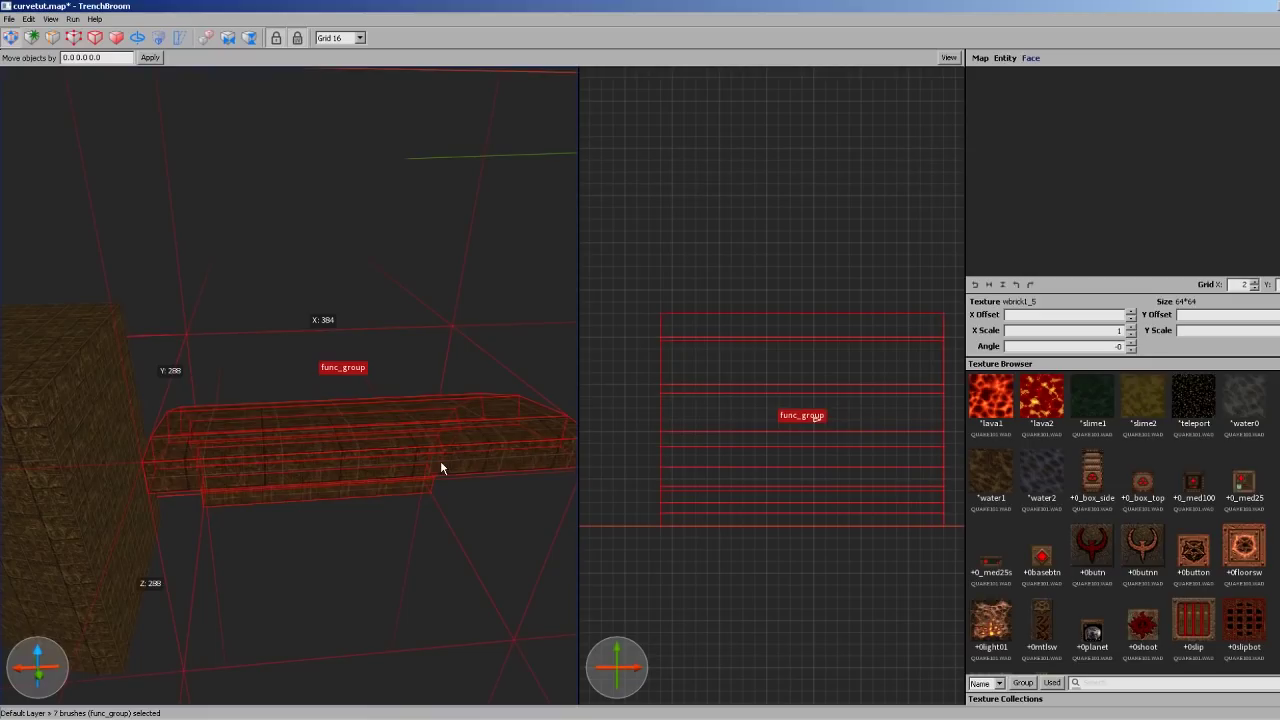
key(alt+Left)
alt+drag(398, 515, 458, 245)
right_drag(496, 335, 453, 419)
Show the rim group's curved profile in the XZ view and extend the outer faces of its first two segments outward
key(Escape)
double_click(428, 389)
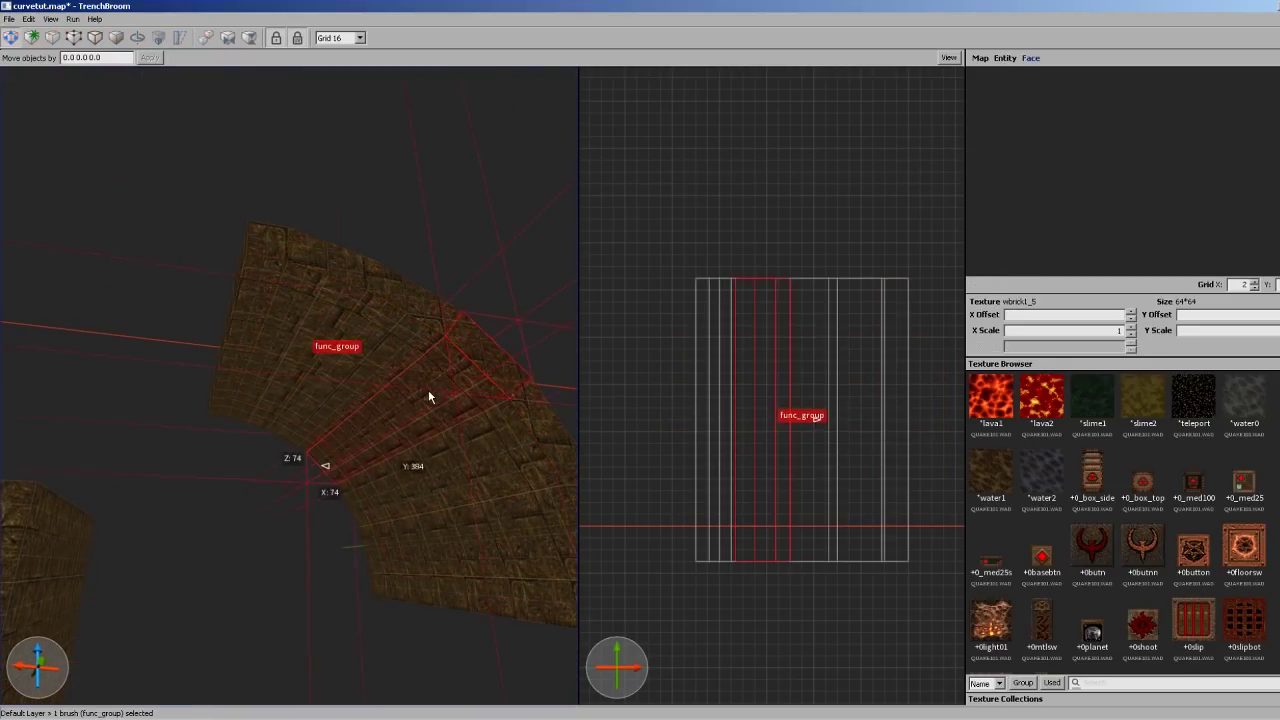
key(space)
right_drag(807, 298, 761, 363)
scroll(772, 354, up, 6)
scroll(856, 304, up, 3)
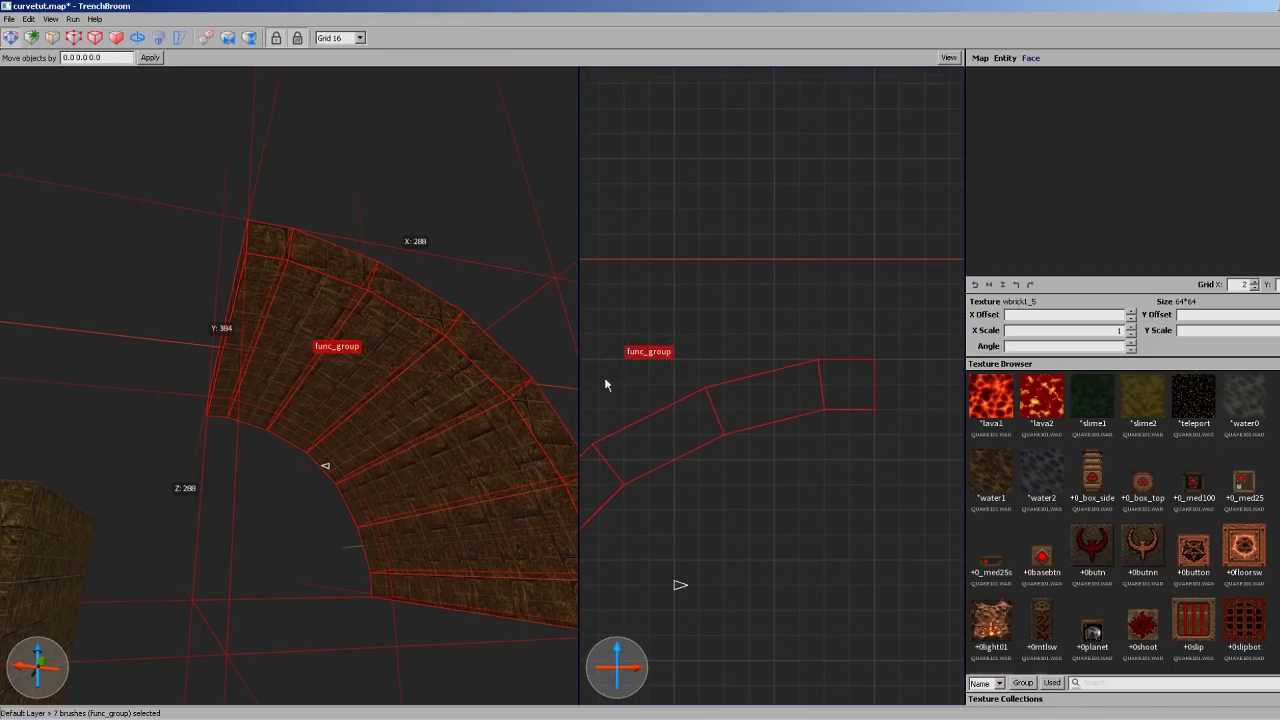
key(Escape)
double_click(445, 410)
mouse_move(850, 334)
shift+mouse_down()
mouse_move(857, 280)
mouse_move(751, 337)
mouse_move(723, 291)
mouse_move(722, 312)
shift+mouse_up()
right_drag(722, 308, 869, 301)
Set the grid size to 8 and extend the remaining rim segments outward to match the first two
key(4)
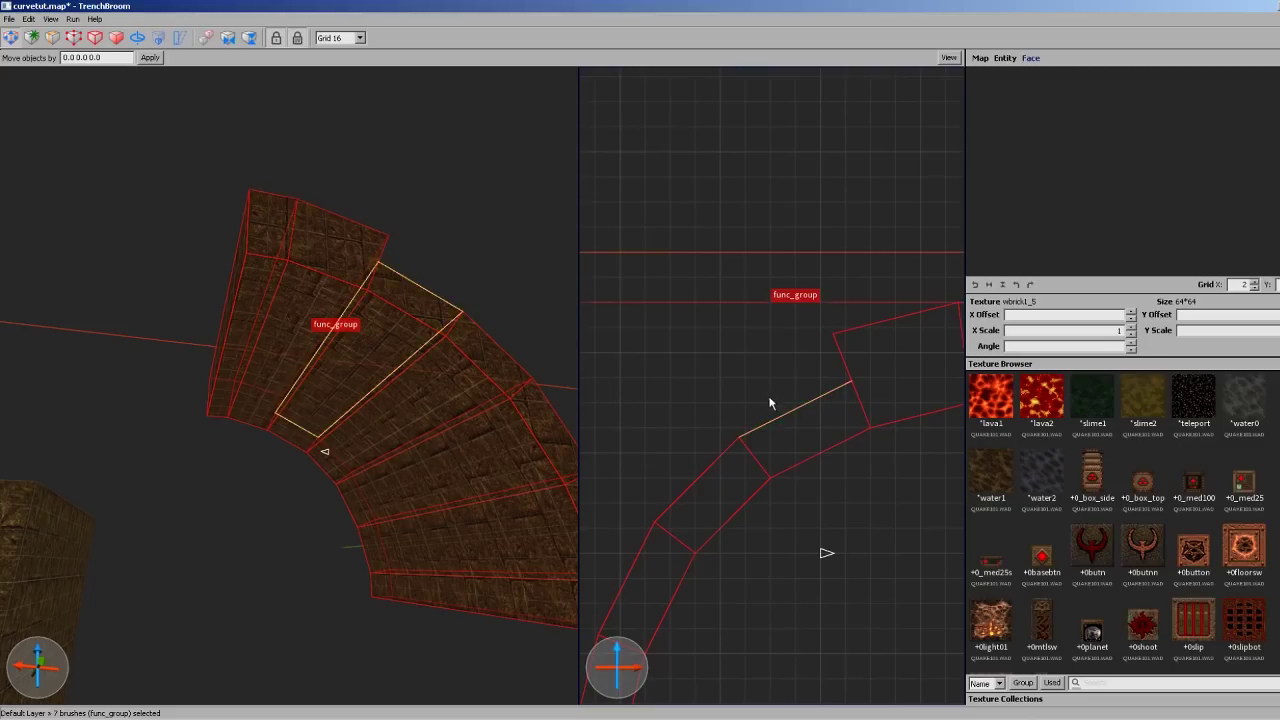
mouse_move(770, 399)
shift+mouse_down()
mouse_move(732, 345)
mouse_move(677, 441)
mouse_move(635, 421)
shift+mouse_up()
right_drag(648, 438, 811, 293)
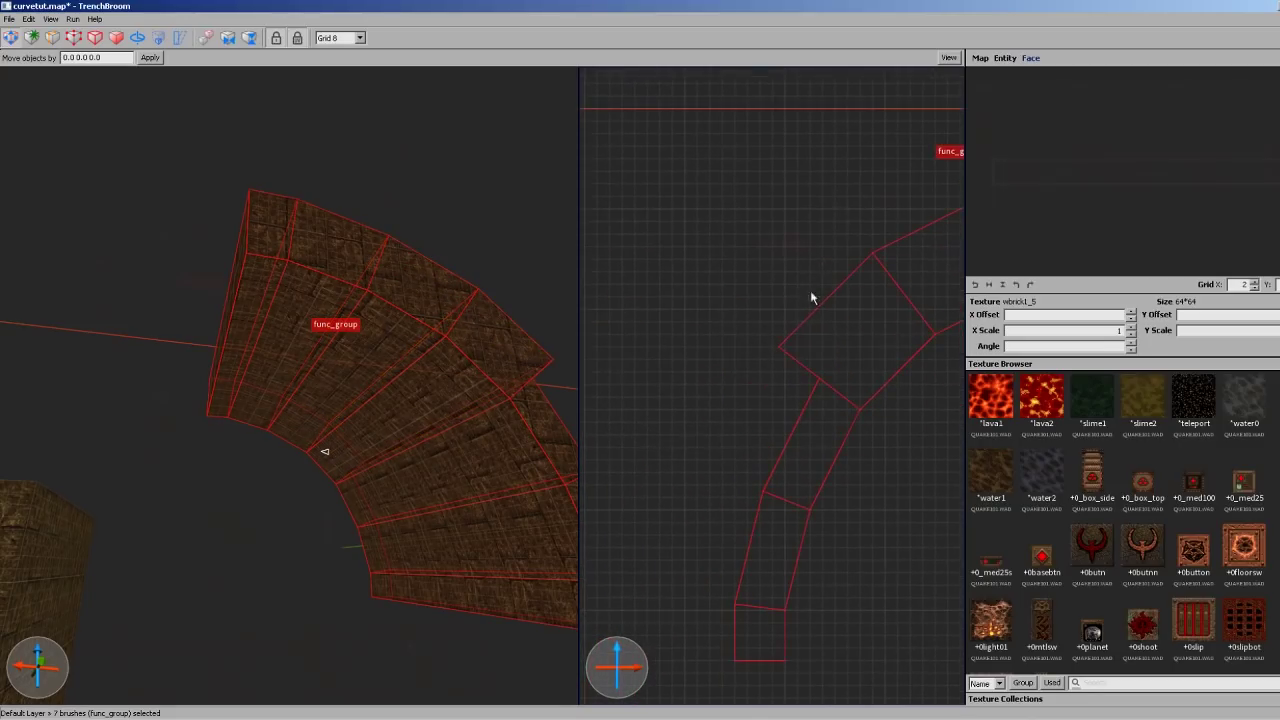
shift+drag(762, 411, 720, 389)
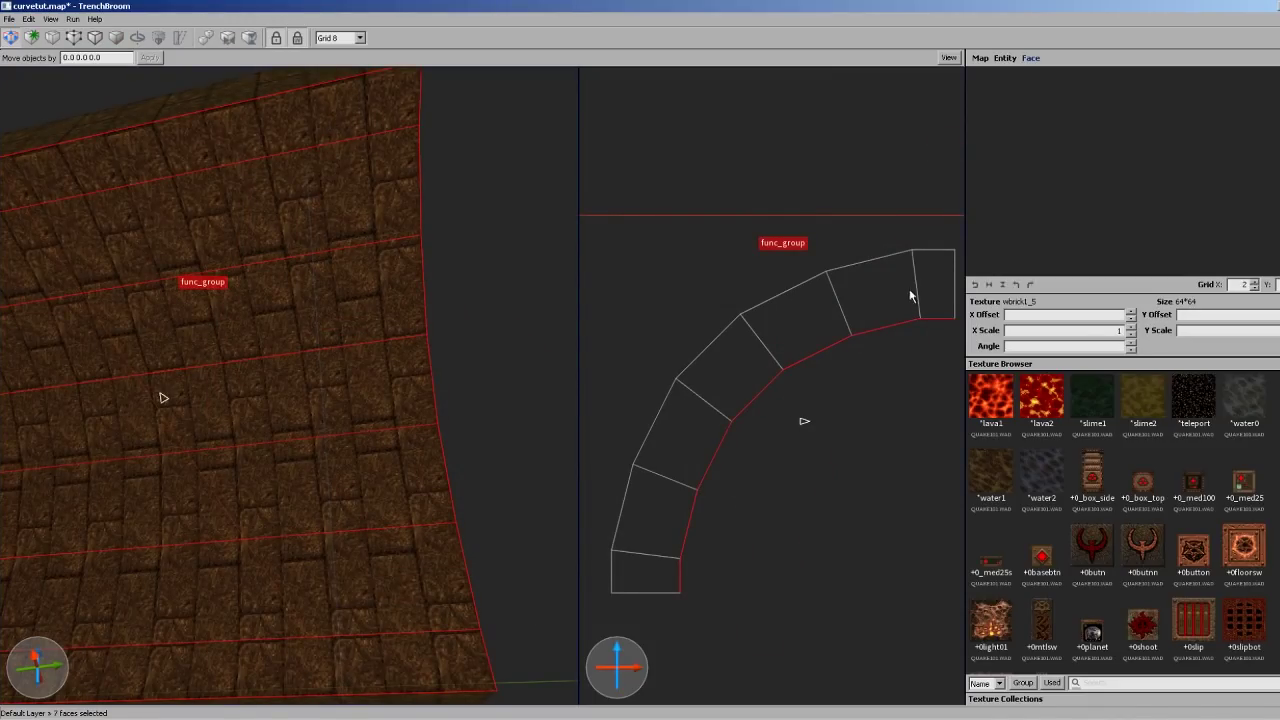
Reset the texture alignment of the seven inner curve faces, and rotate the lowest inner face's texture to -90 degrees
click(975, 286)
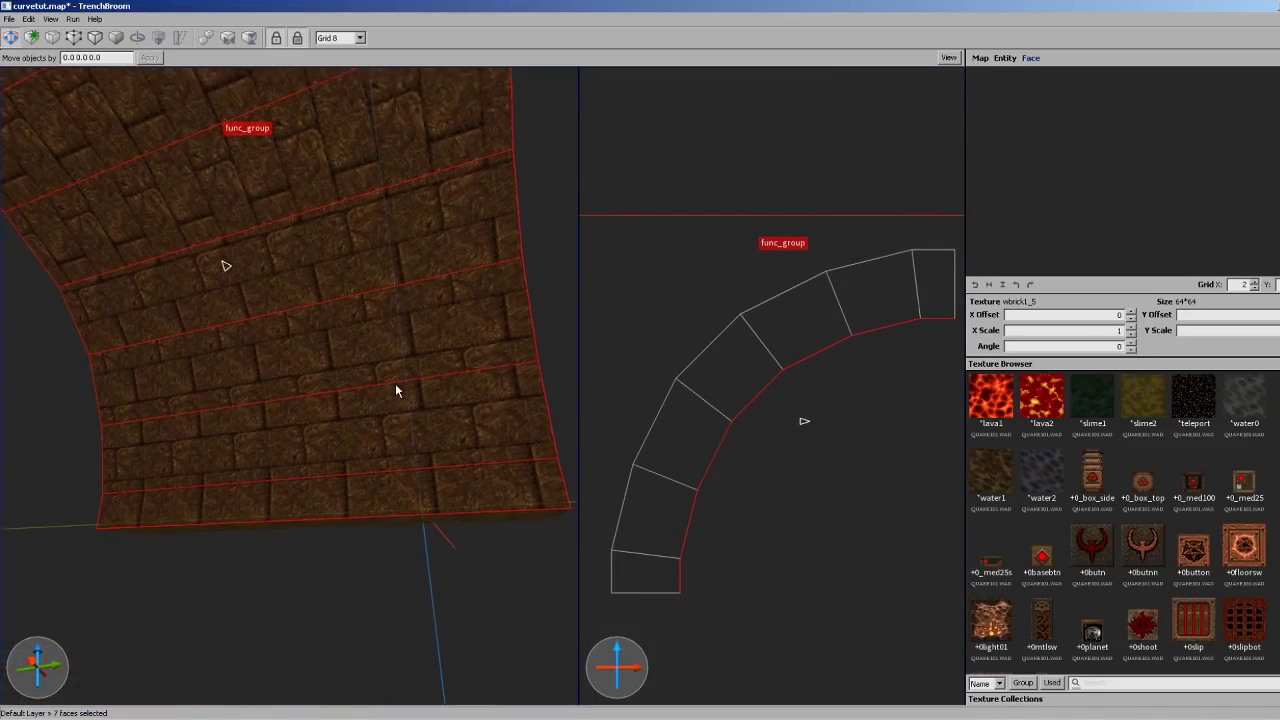
key(Escape)
right_drag(420, 306, 314, 474)
shift+click(335, 577)
key(shift+Page_Down)
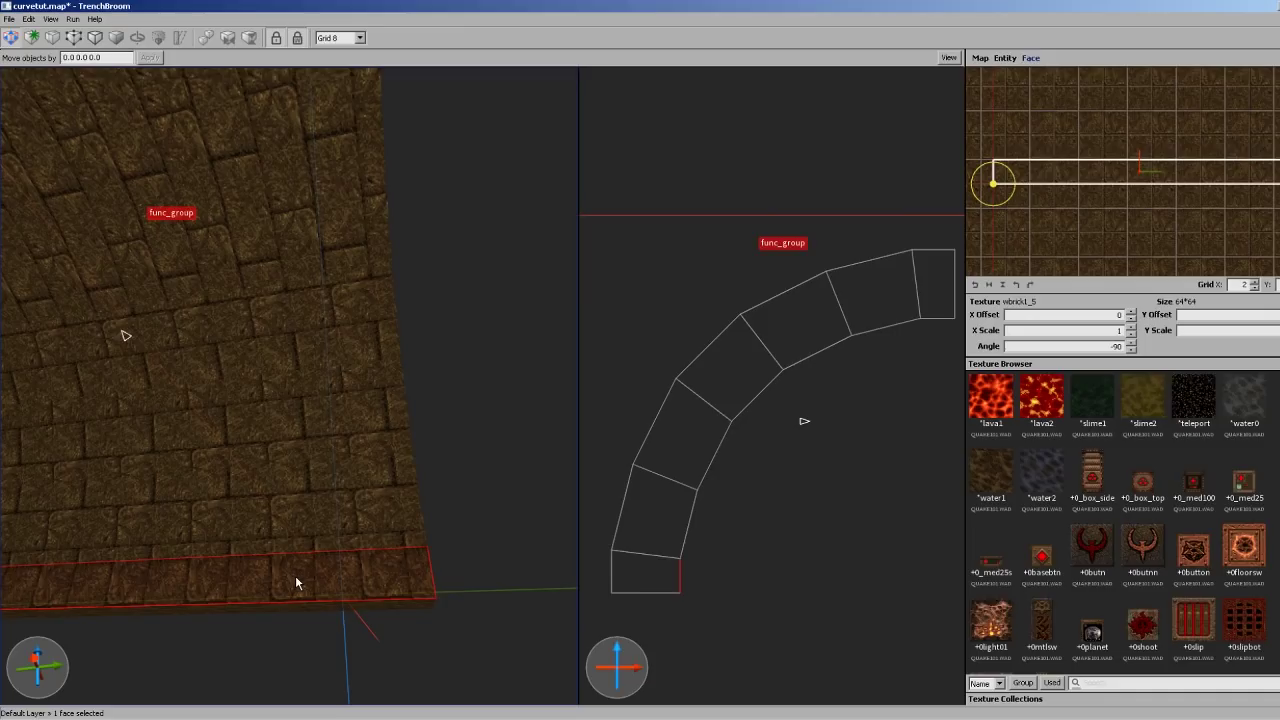
Copy the lowest inner face's texture alignment onto the second face, and reselect the lowest face
key(Escape)
shift+click(295, 577)
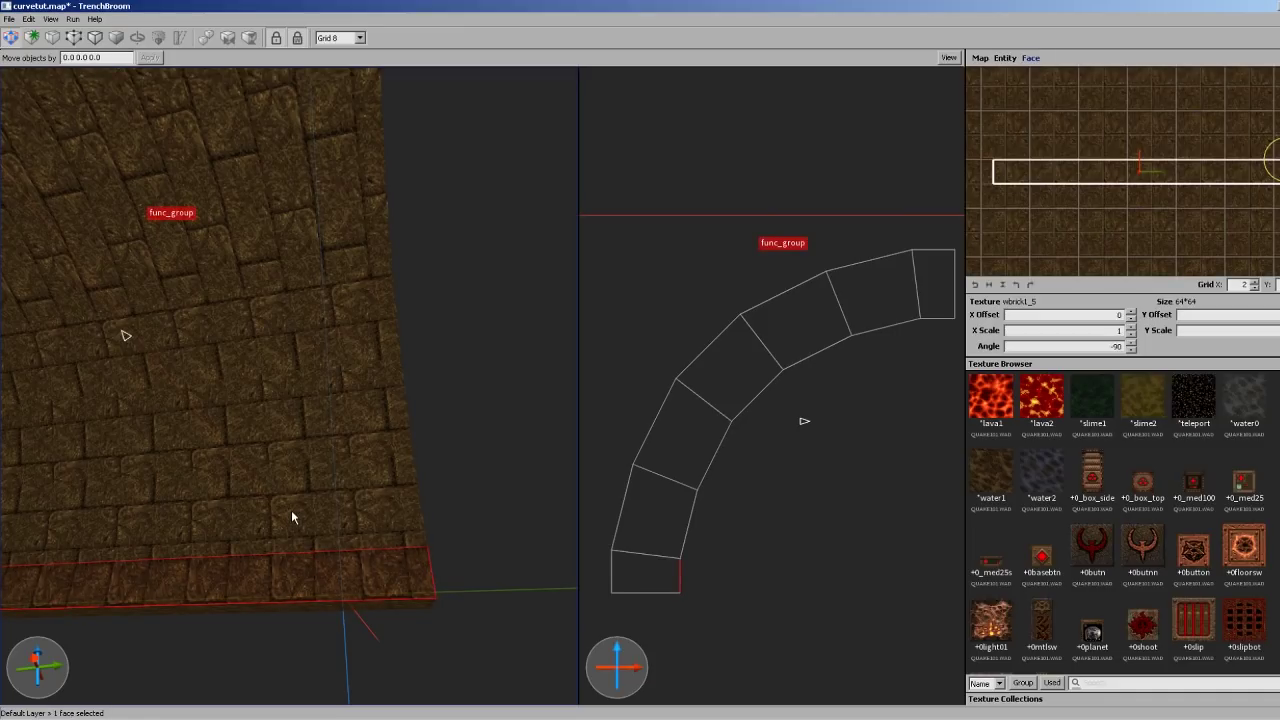
click(291, 512)
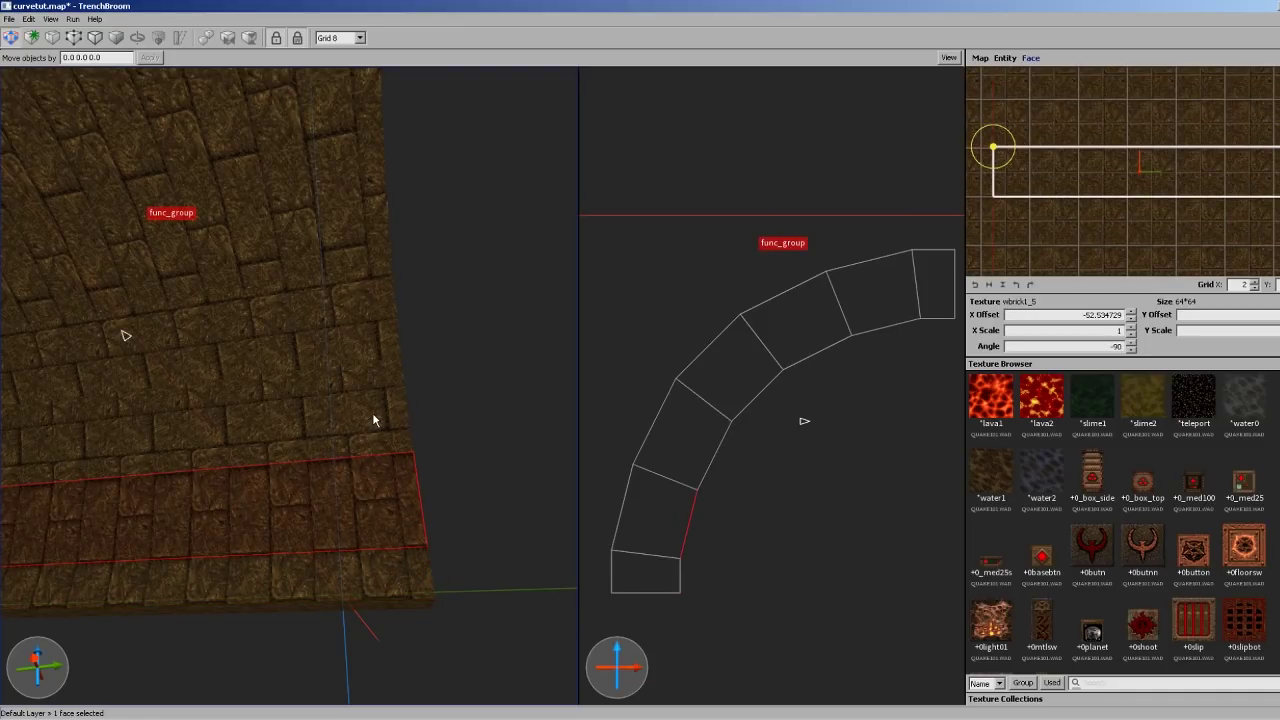
click(388, 583)
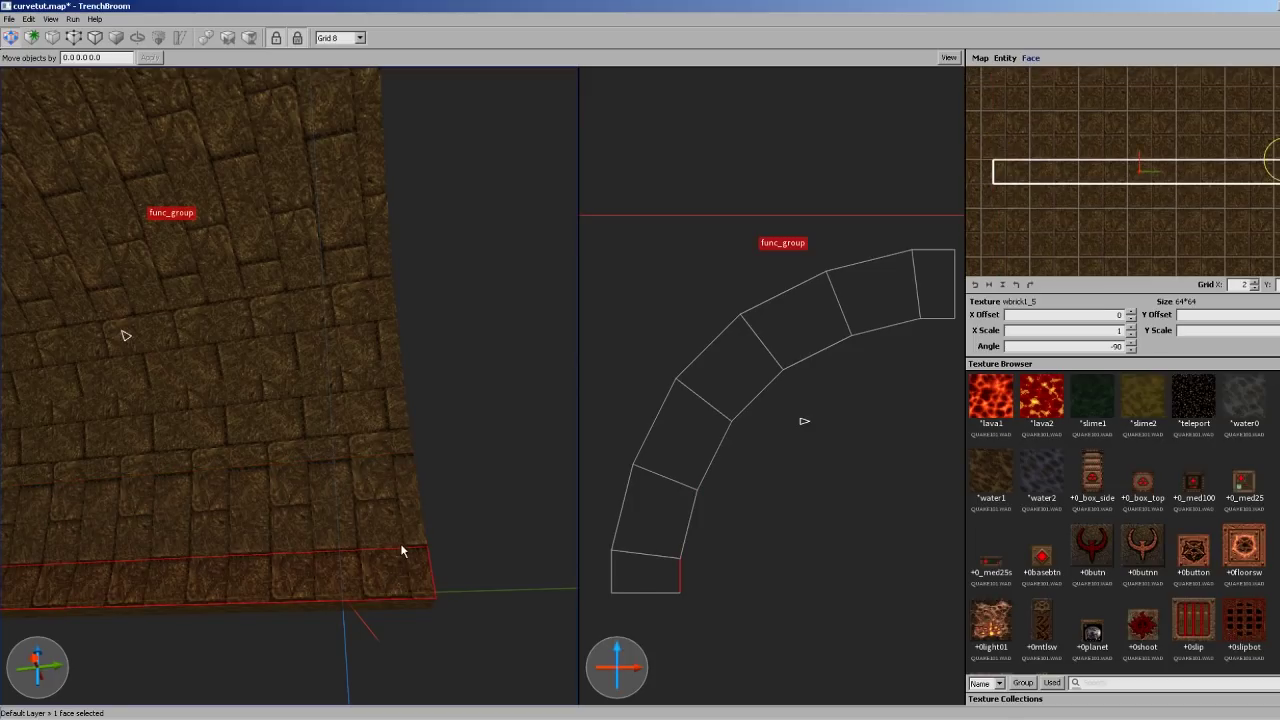
Transfer the texture alignment from the lowest inner face to each successive face up the curve
alt+shift+right_click(360, 486)
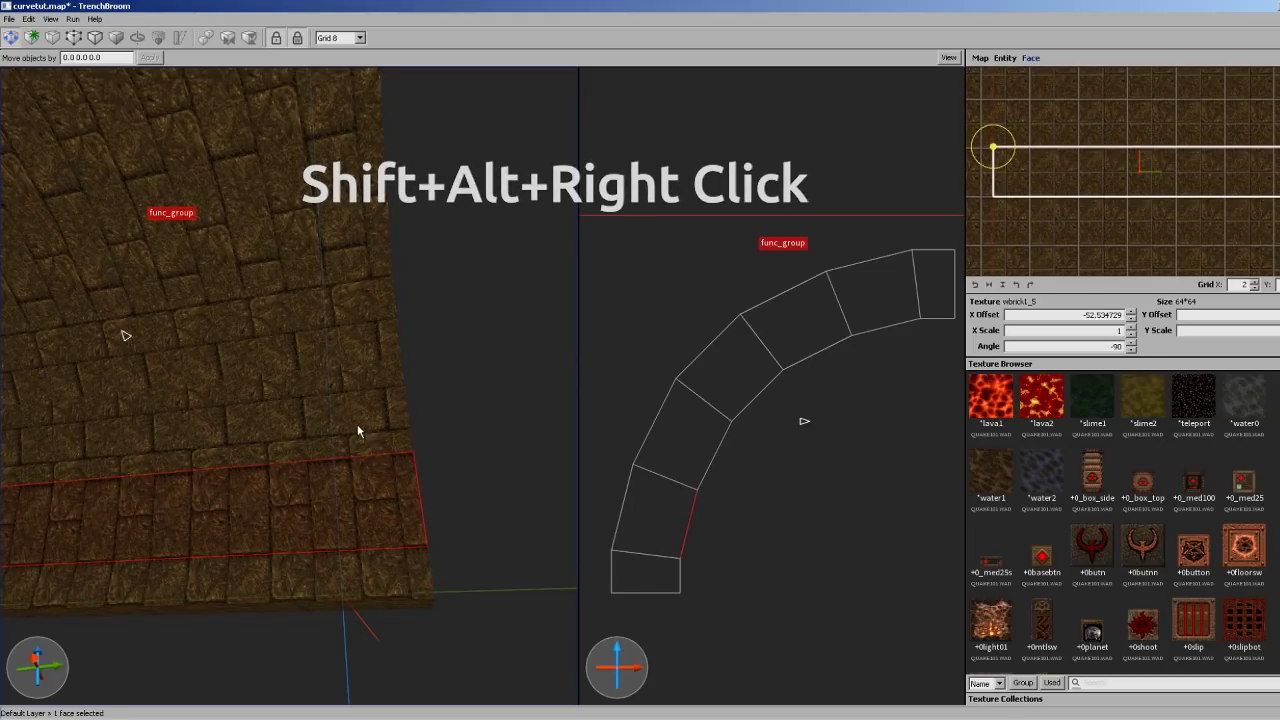
alt+shift+right_click(359, 405)
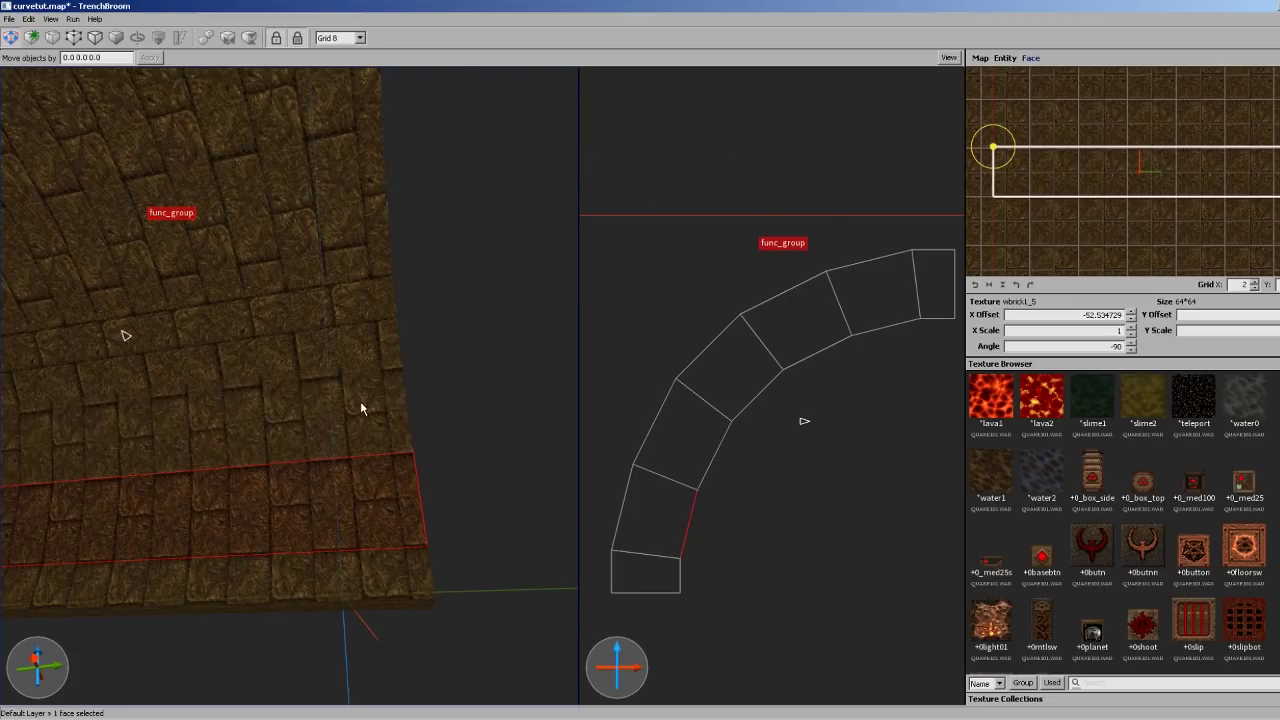
alt+shift+right_click(335, 309)
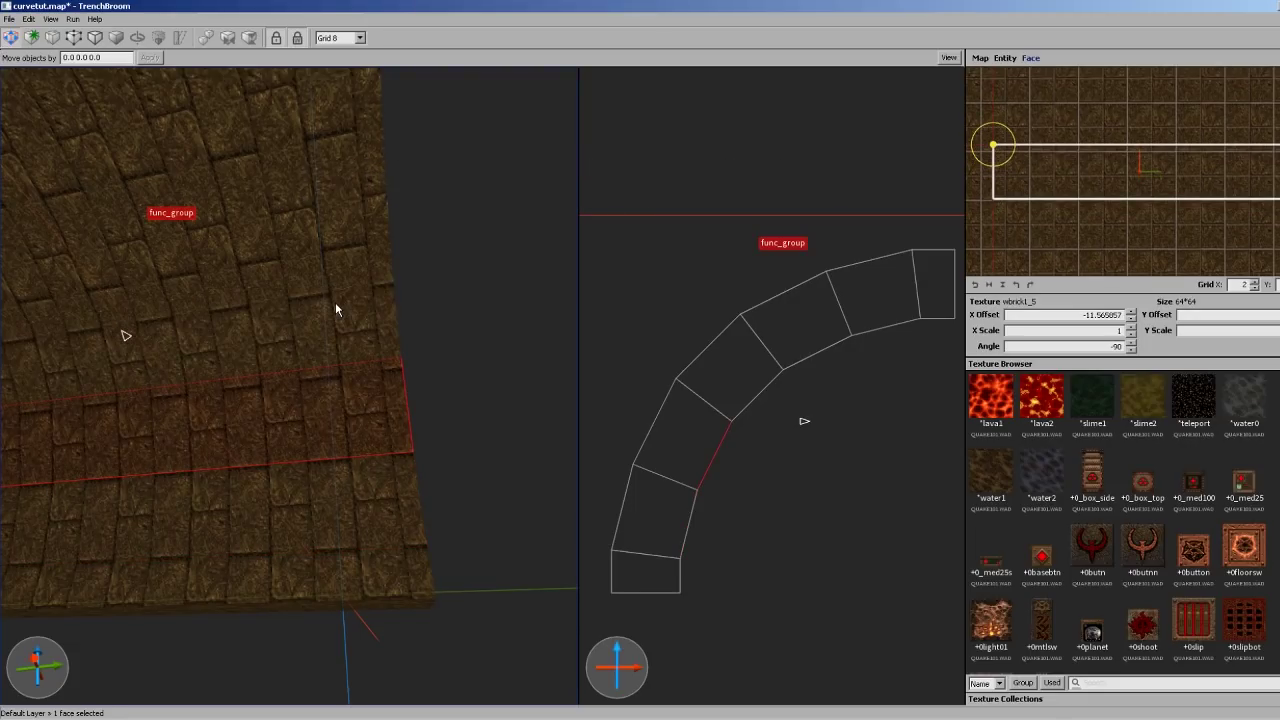
right_click(363, 350)
Transfer the texture alignment again from the lowest inner face to each successive face up the curve
key(Escape)
click(370, 592)
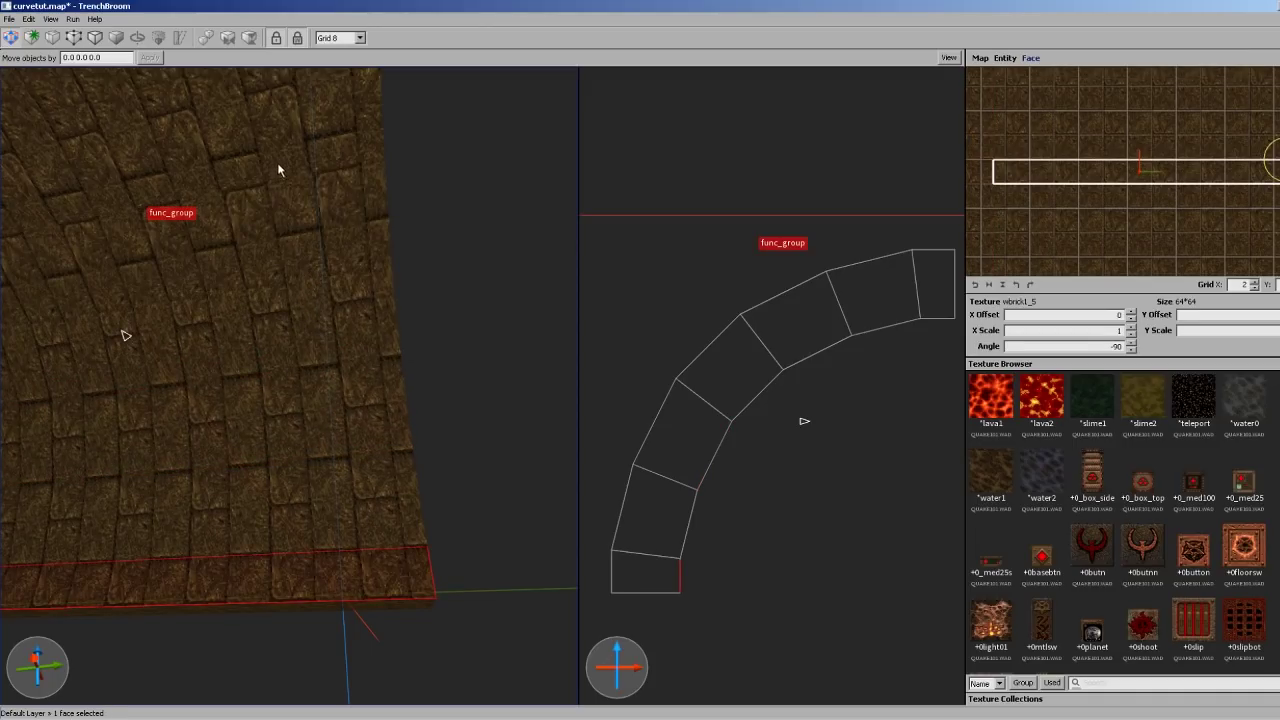
right_drag(340, 264, 368, 342)
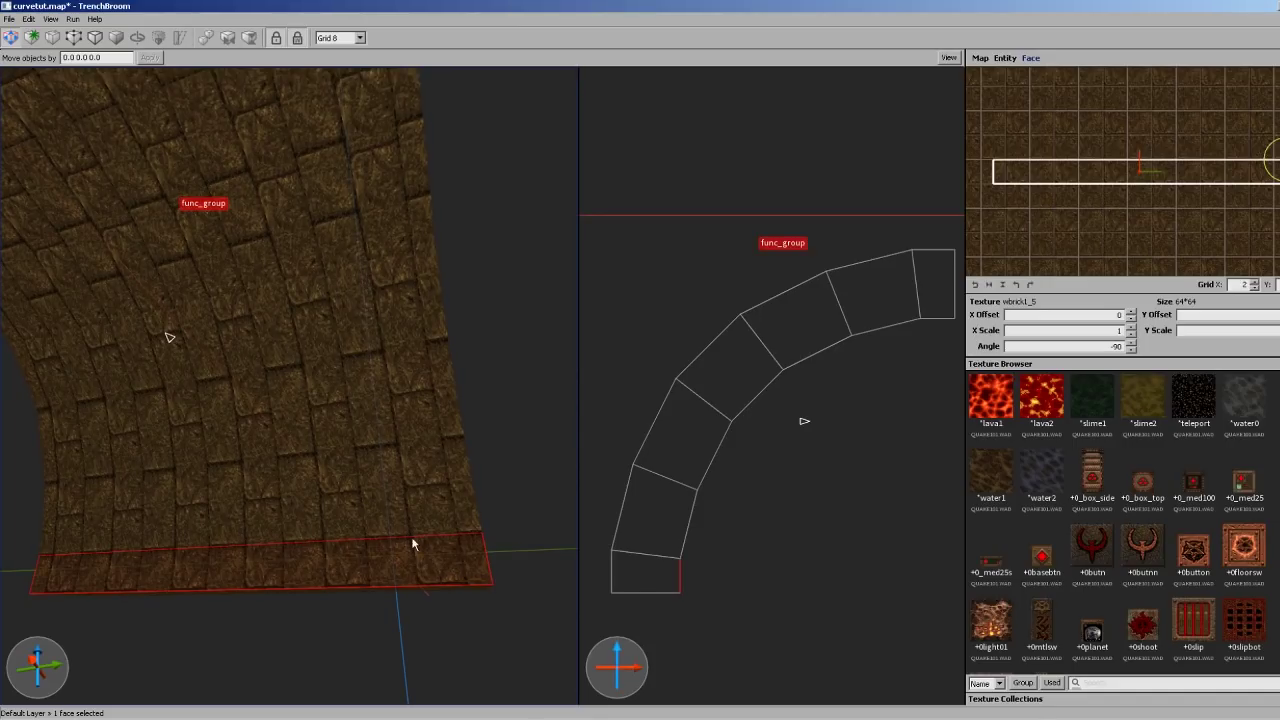
key(Escape)
shift+click(384, 556)
shift+click(410, 479)
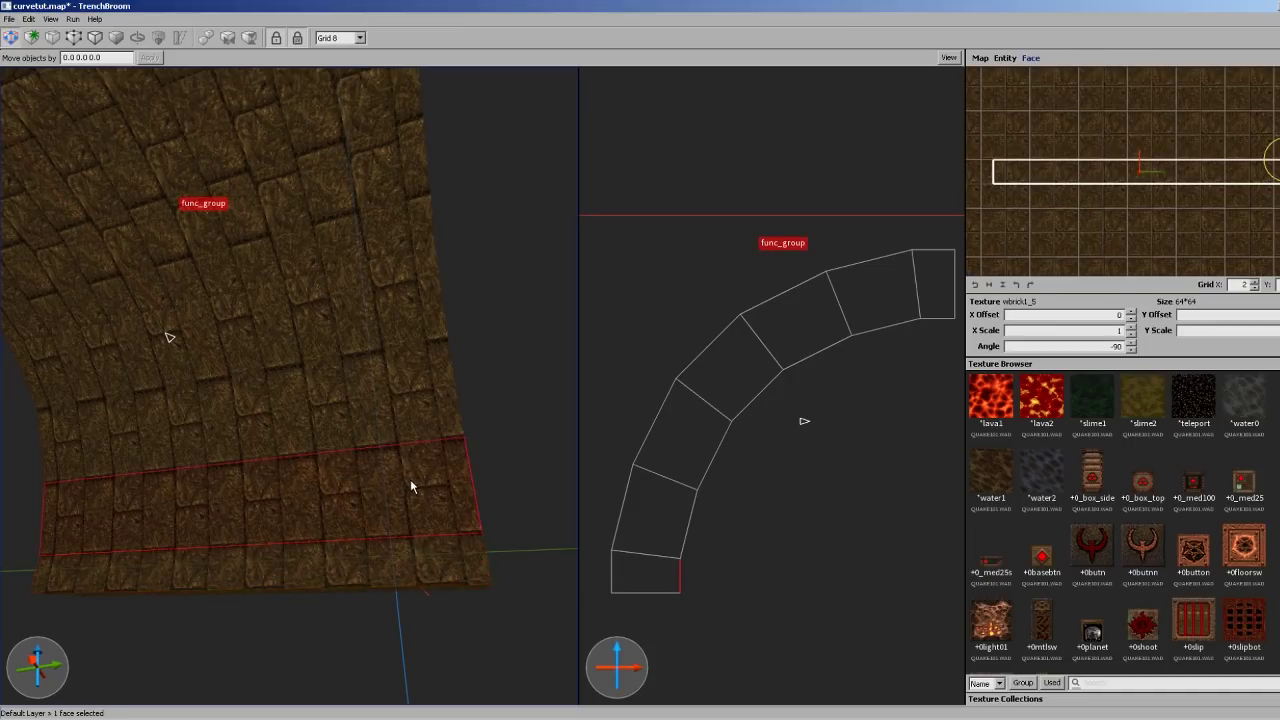
alt+click(393, 399)
alt+click(375, 299)
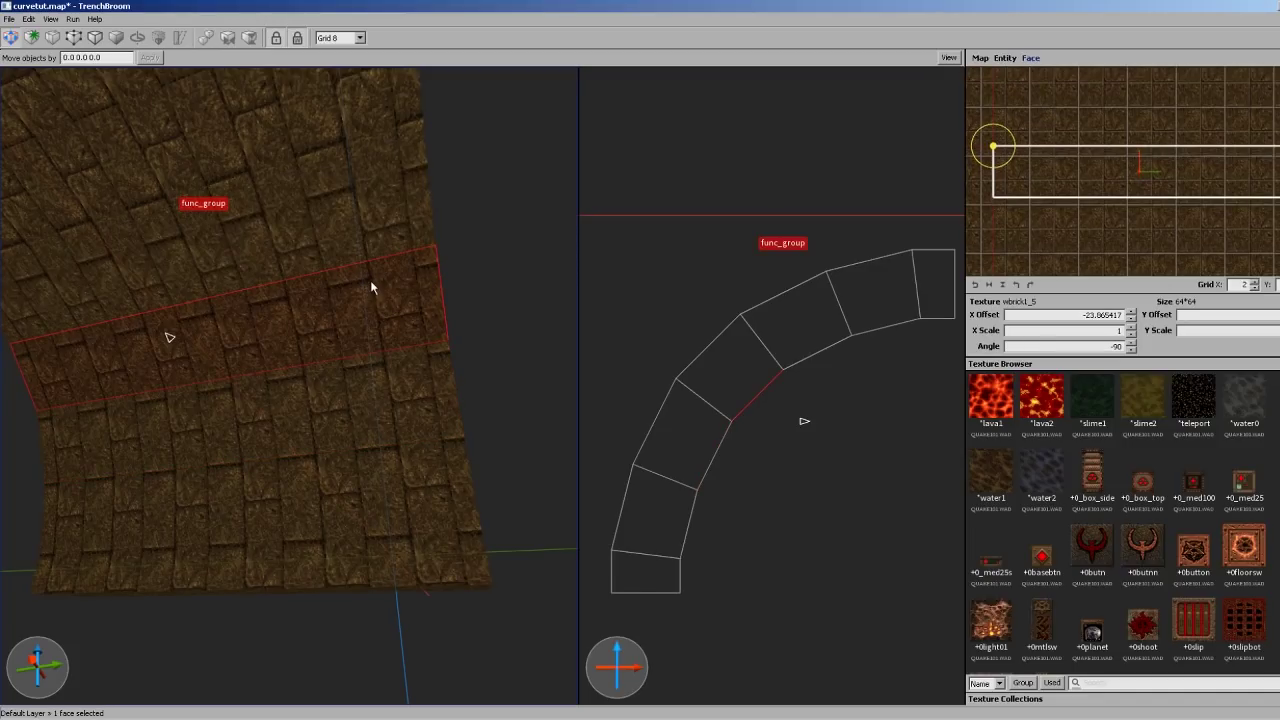
right_drag(370, 282, 368, 280)
alt+click(368, 278)
alt+click(304, 157)
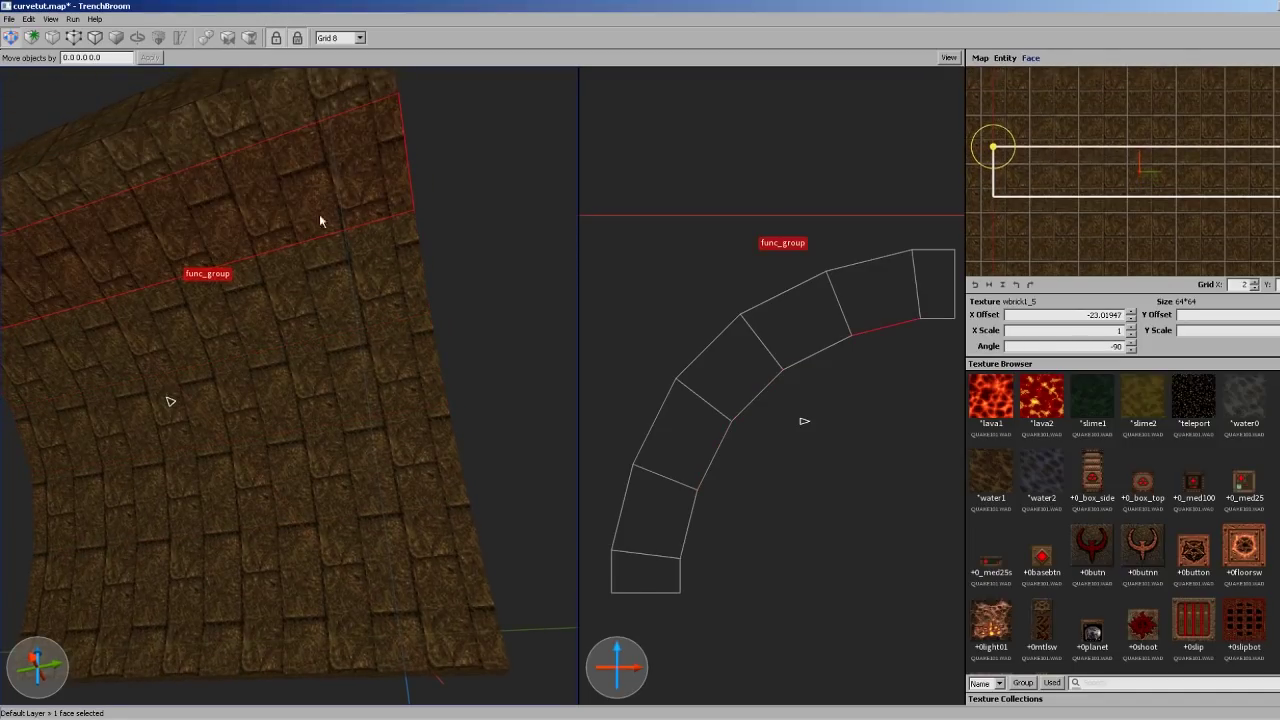
Working from the arch's other side, carry the lowest inner face's texture alignment onto the second and third inner faces
key(Escape)
mouse_move(377, 410)
right_down()
mouse_move(389, 394)
mouse_move(366, 437)
mouse_move(382, 418)
mouse_move(391, 469)
mouse_move(334, 440)
mouse_move(353, 501)
mouse_move(406, 457)
mouse_move(466, 480)
mouse_move(411, 474)
mouse_move(478, 475)
right_up()
right_drag(392, 509, 425, 505)
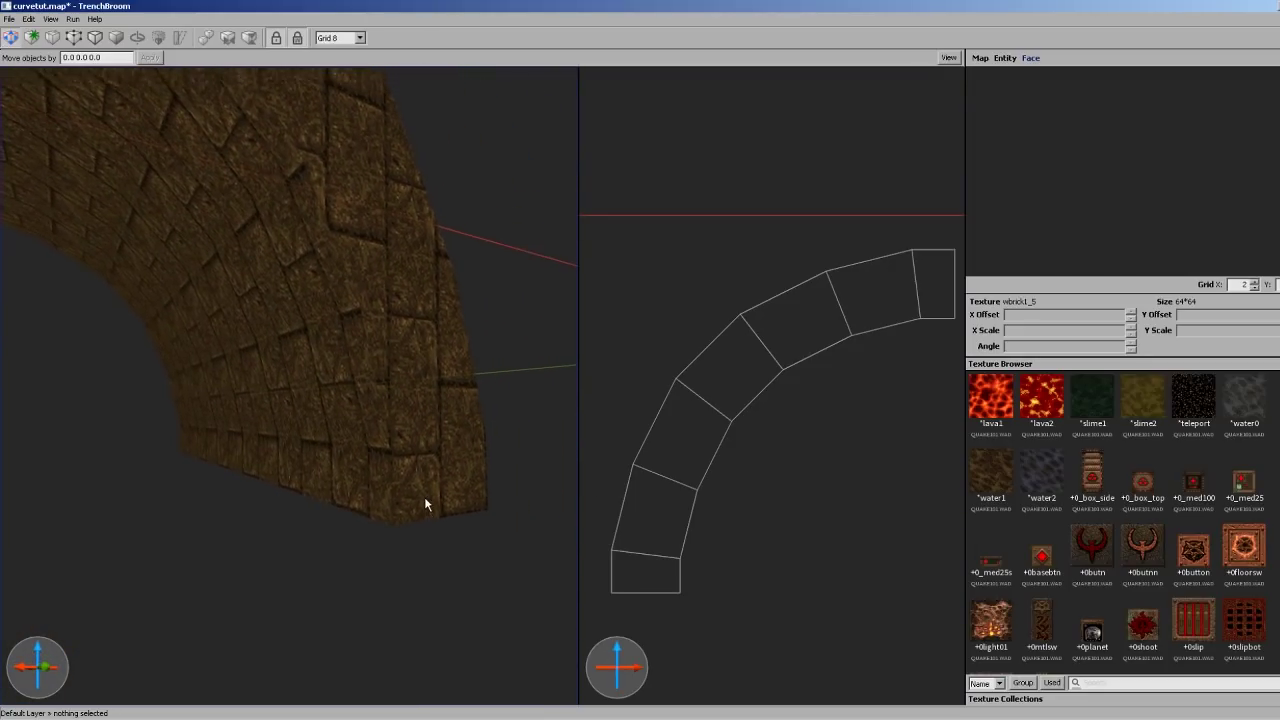
shift+click(366, 486)
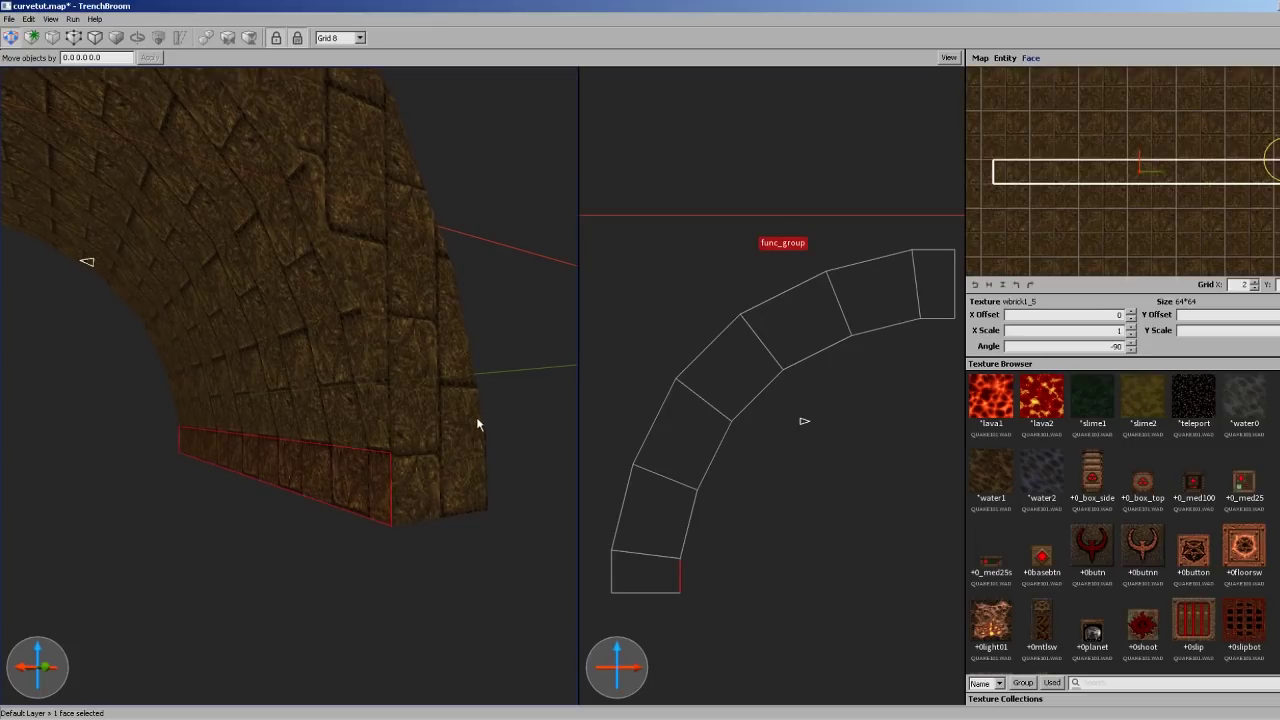
alt+click(366, 426)
alt+click(301, 308)
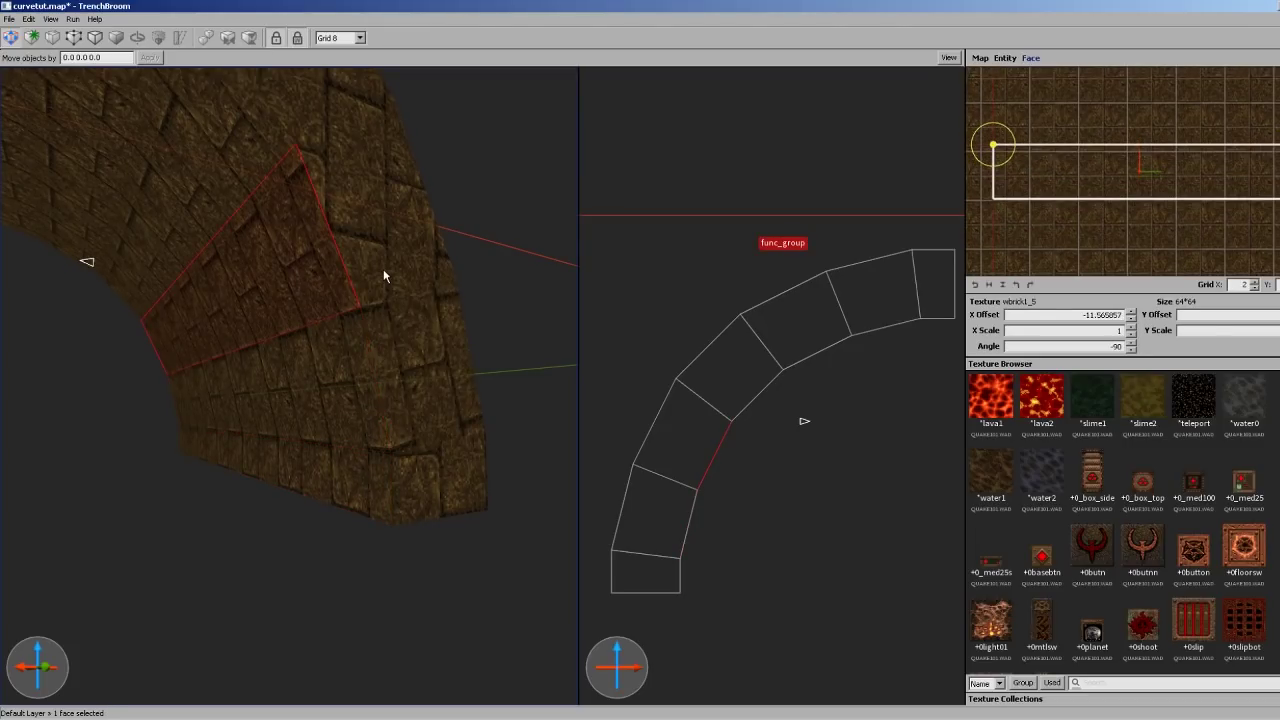
key(Escape)
right_drag(366, 323, 330, 320)
shift+click(342, 393)
ctrl+shift+click(366, 428)
ctrl+shift+click(340, 367)
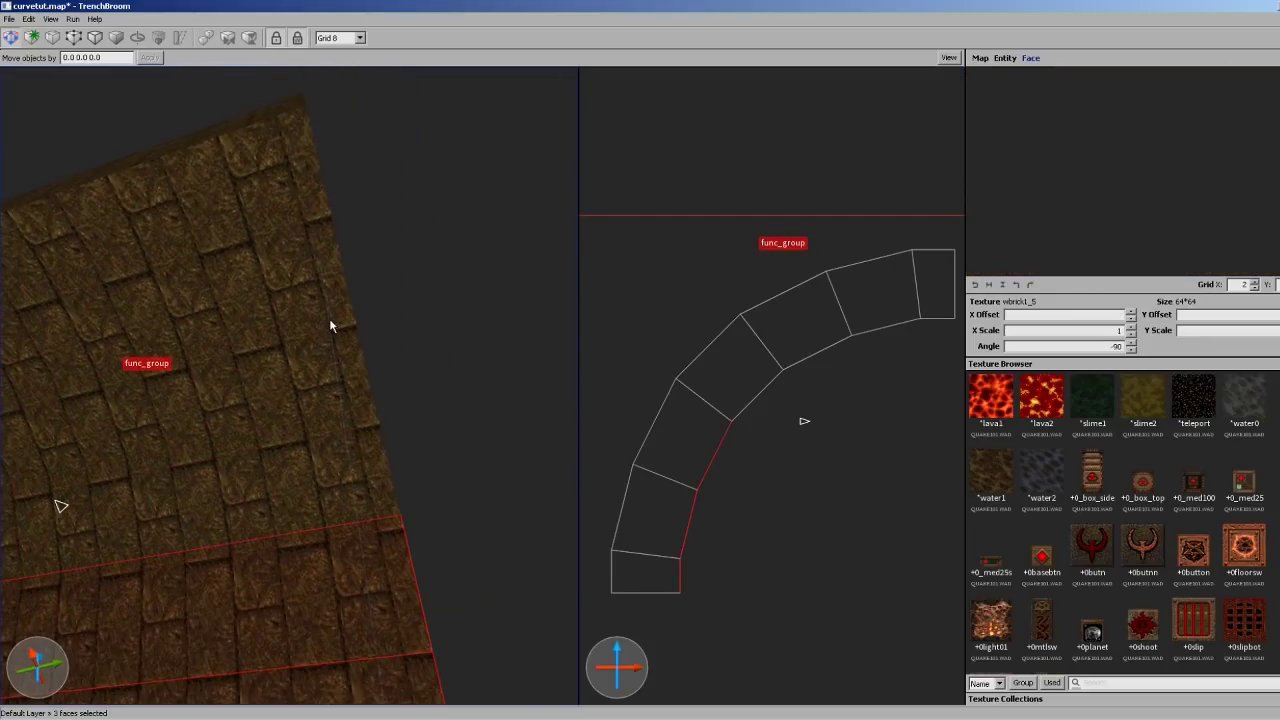
click(336, 412)
mouse_move(420, 428)
right_down()
mouse_move(500, 403)
mouse_move(471, 420)
right_up()
key(Escape)
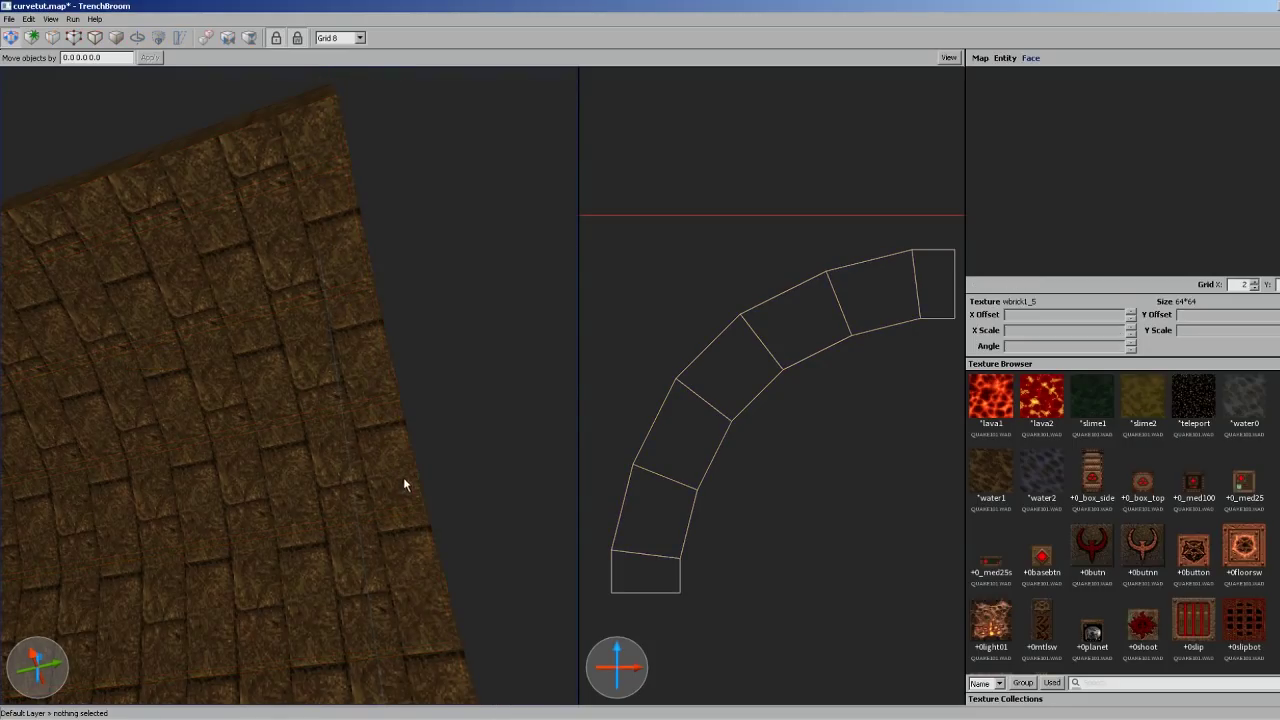
Select the second inner face from the bottom and transfer its texture alignment to the third inner face
right_drag(403, 478, 294, 524)
key(w)
shift+click(294, 520)
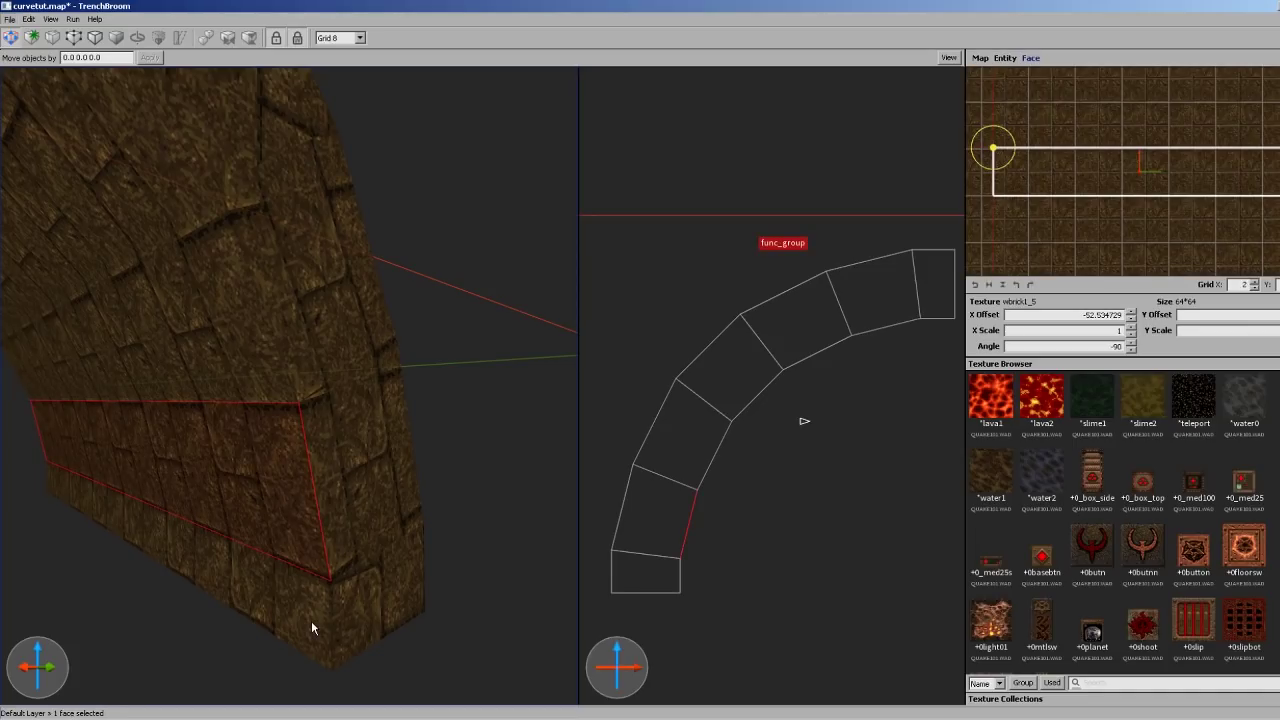
shift+click(311, 622)
alt+right_drag(354, 583, 312, 552)
shift+click(284, 503)
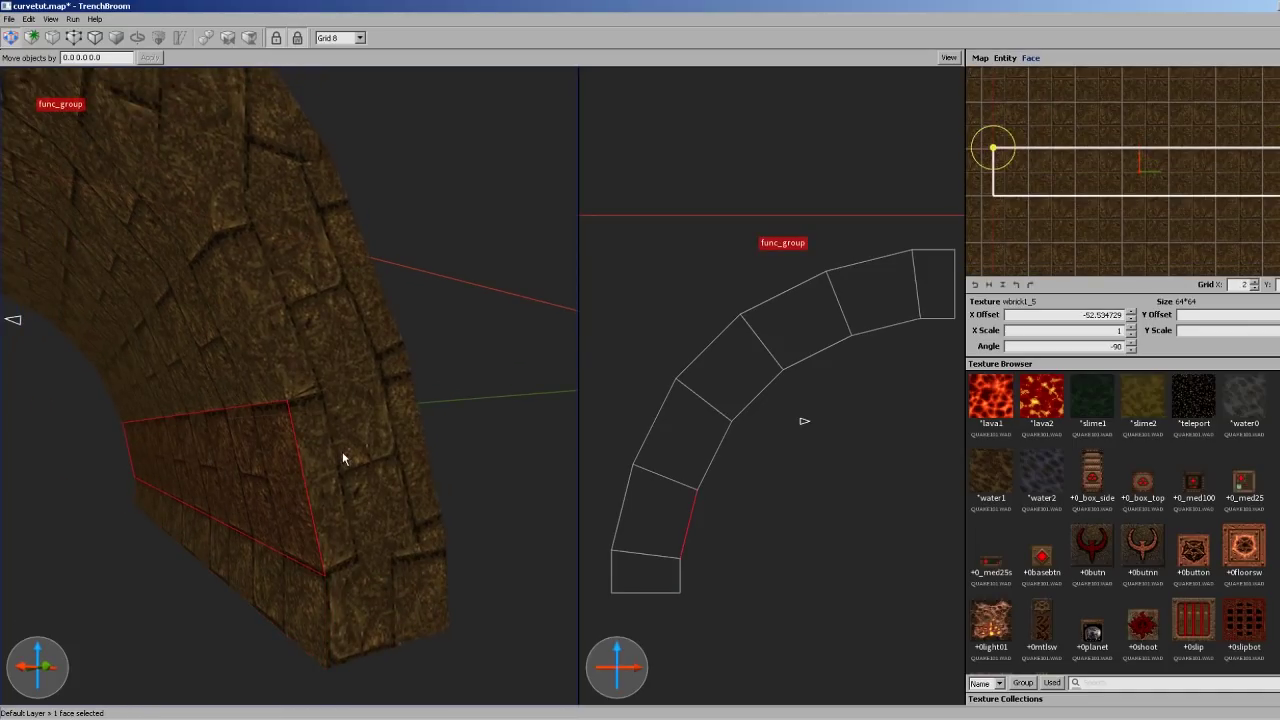
alt+click(246, 351)
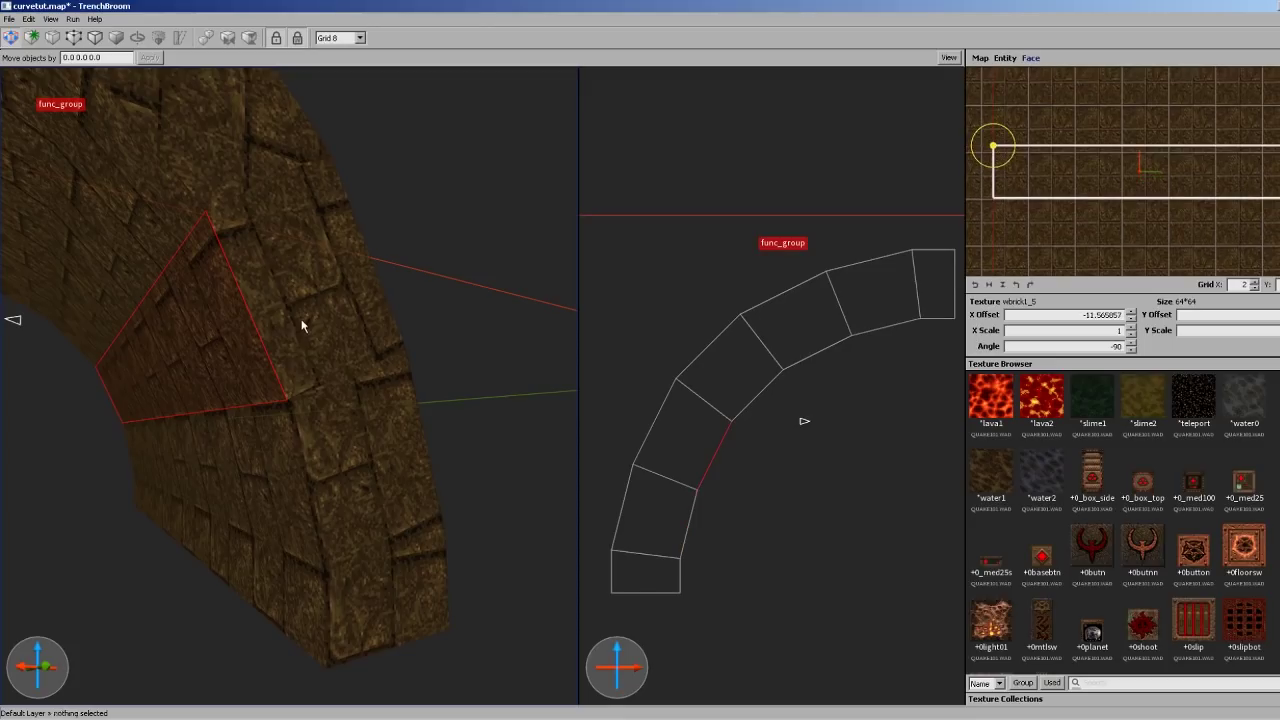
Continue the texture alignment from the third inner face through the remaining inner faces towards the arch's top, and clear the selection
right_drag(301, 350, 294, 256)
alt+click(184, 350)
alt+click(297, 253)
shift+click(255, 235)
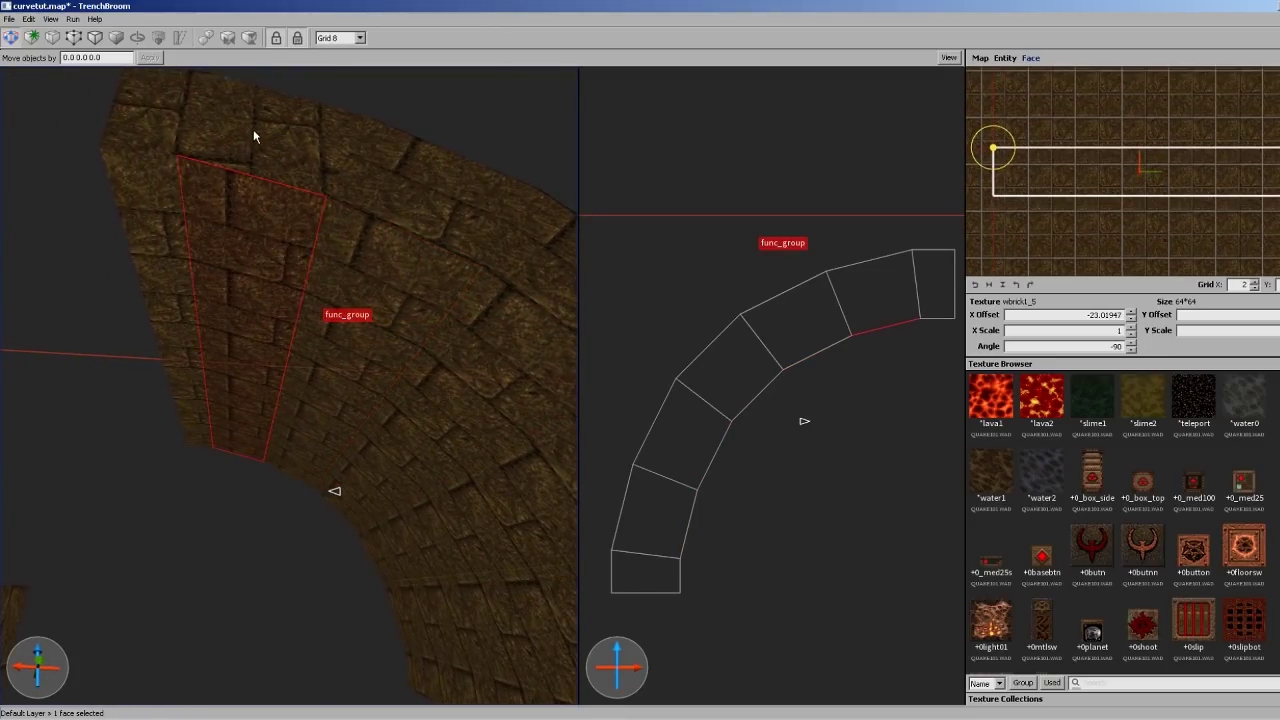
shift+click(152, 131)
right_drag(152, 131, 370, 383)
key(Escape)
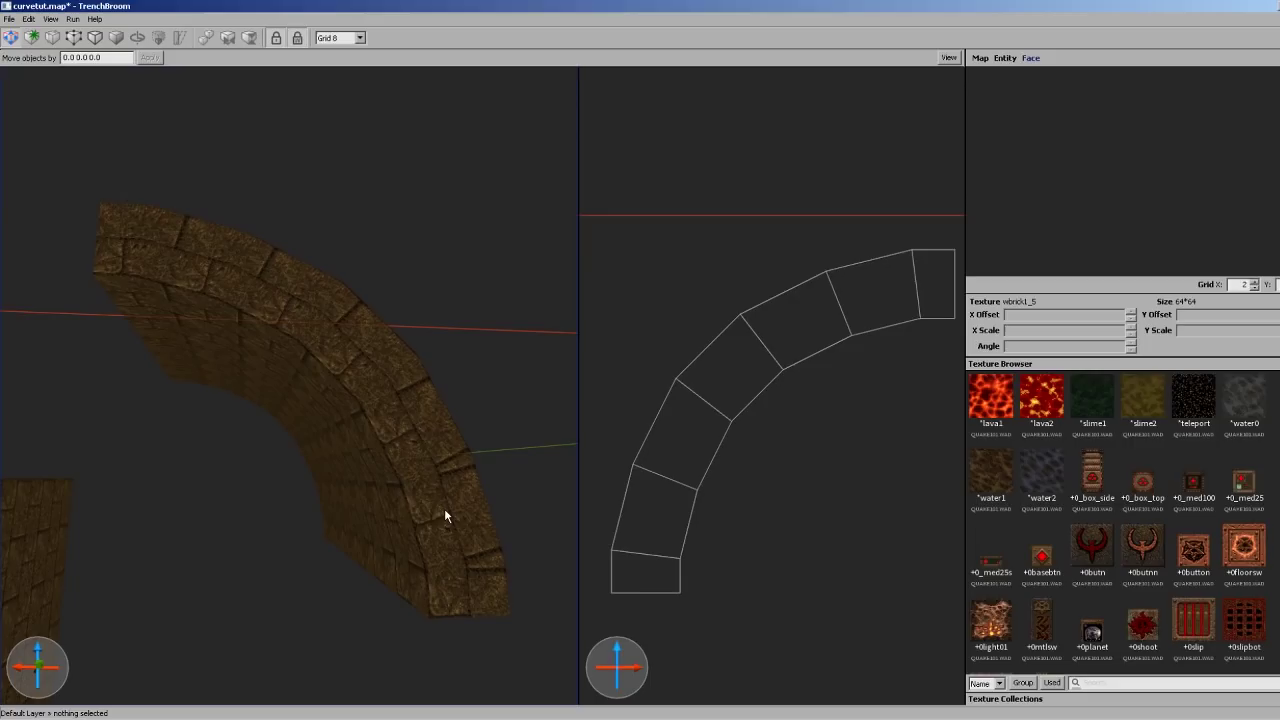
Nudge the texture on the third front face from the arch's base to line its bricks up with the neighbouring faces
right_drag(452, 495, 361, 301)
shift+click(414, 374)
scroll(356, 297, down, 3)
shift+click(353, 294)
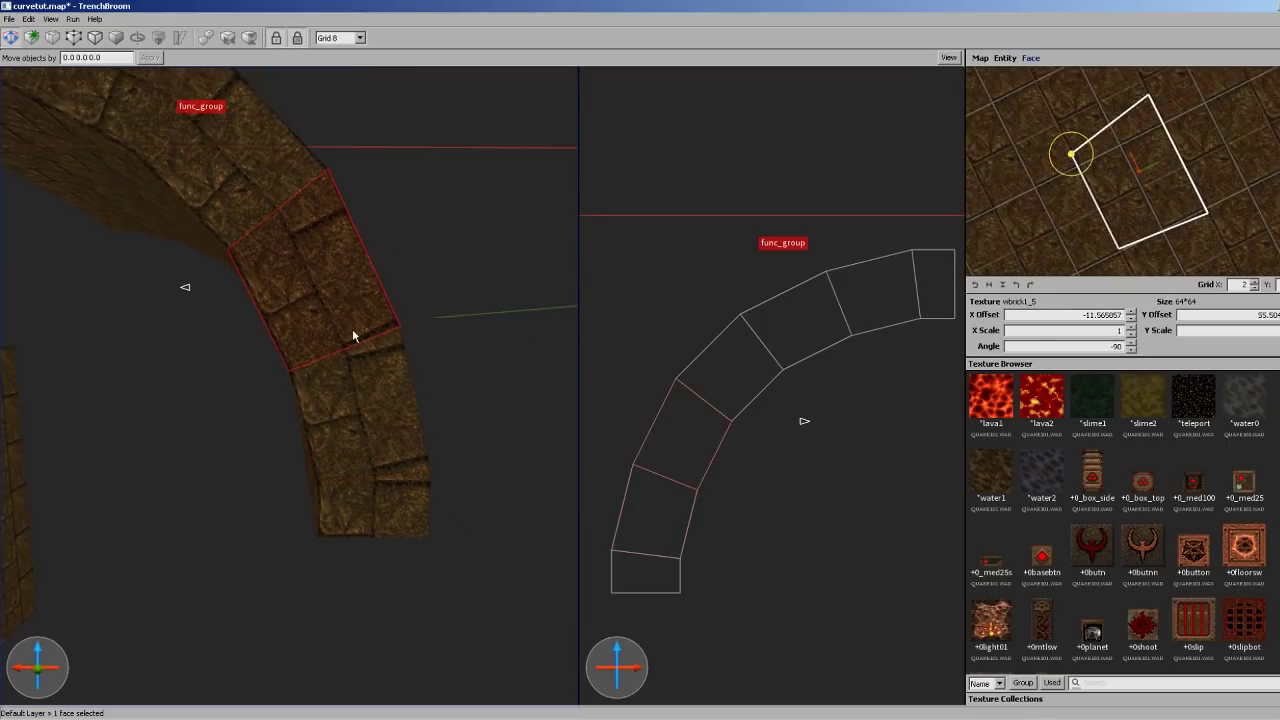
scroll(352, 330, up, 2)
scroll(352, 336, down, 2)
key(Down)
key(Down)
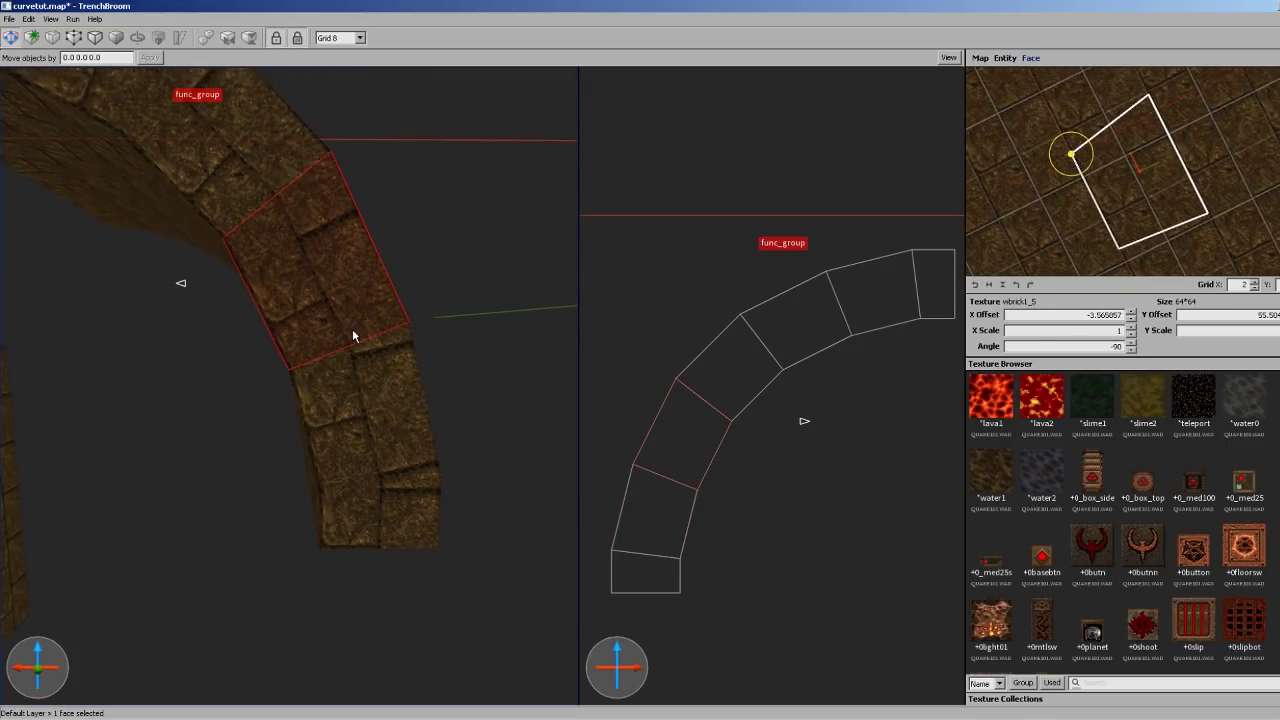
key(Up)
key(Escape)
Nudge the textures of the two lowest front faces to match their brick joints, setting the bottom face's X offset to 24
shift+click(363, 367)
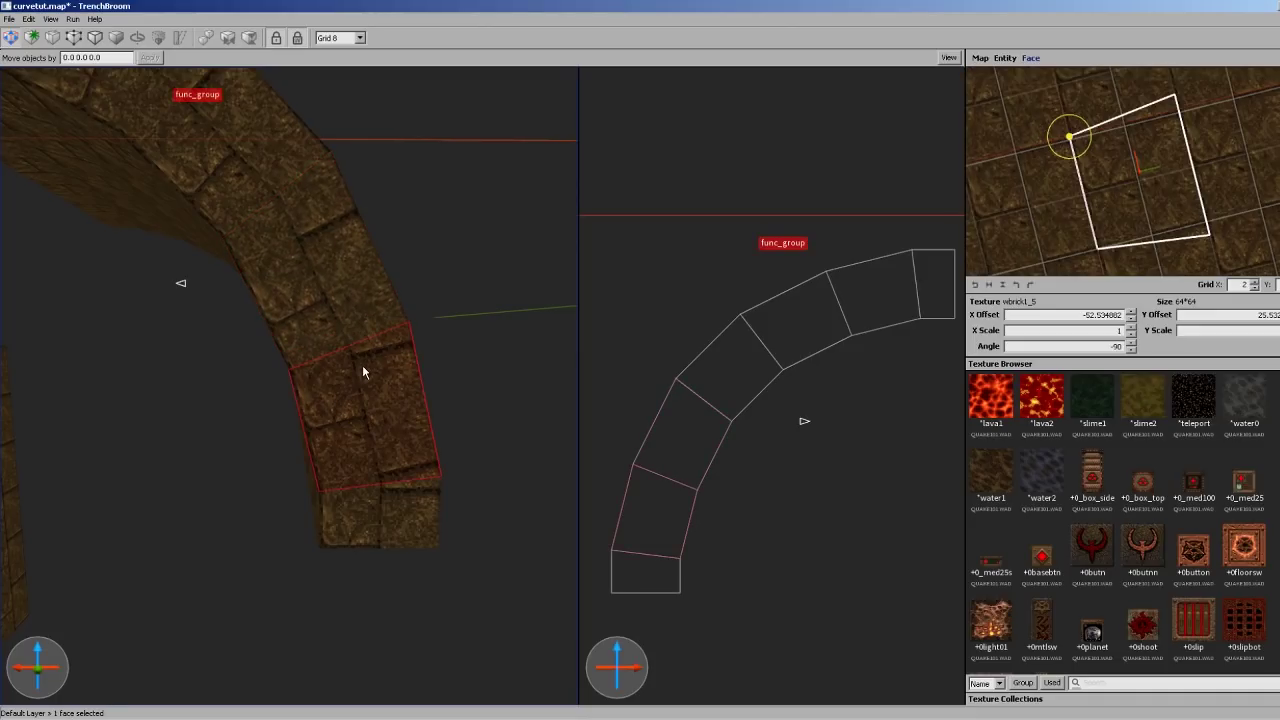
key(Up)
key(Down)
key(Escape)
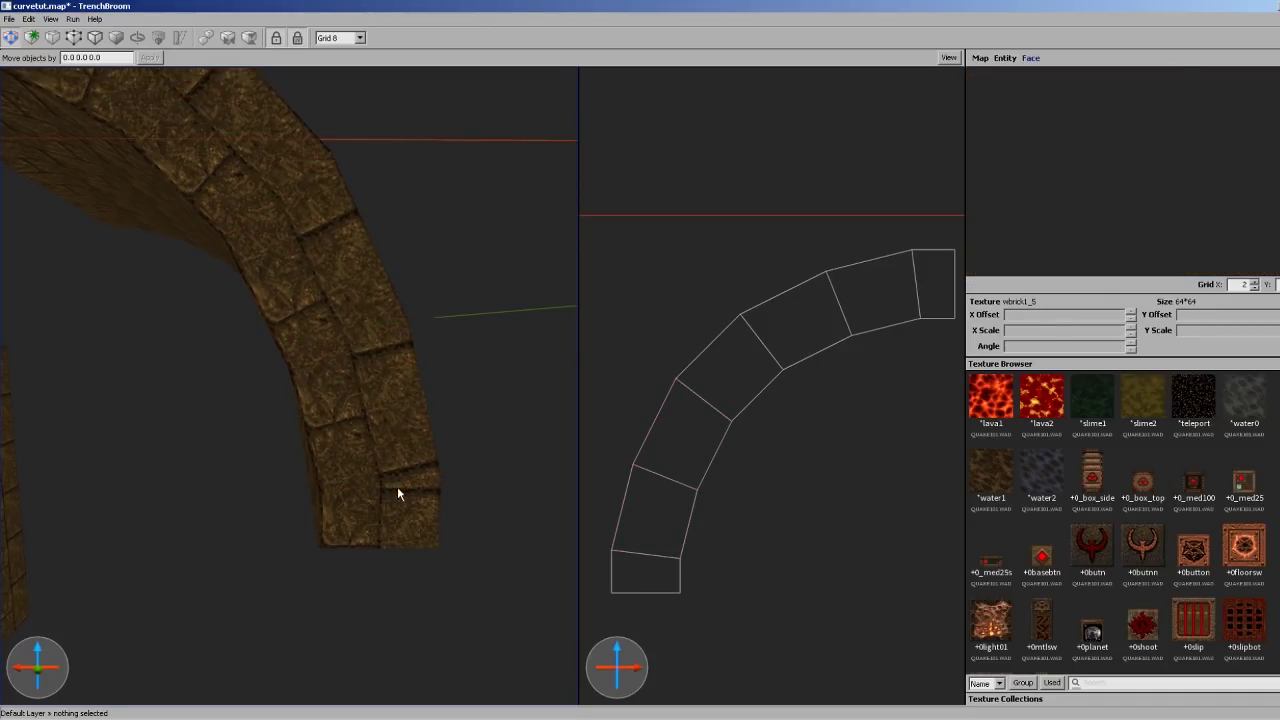
shift+click(407, 528)
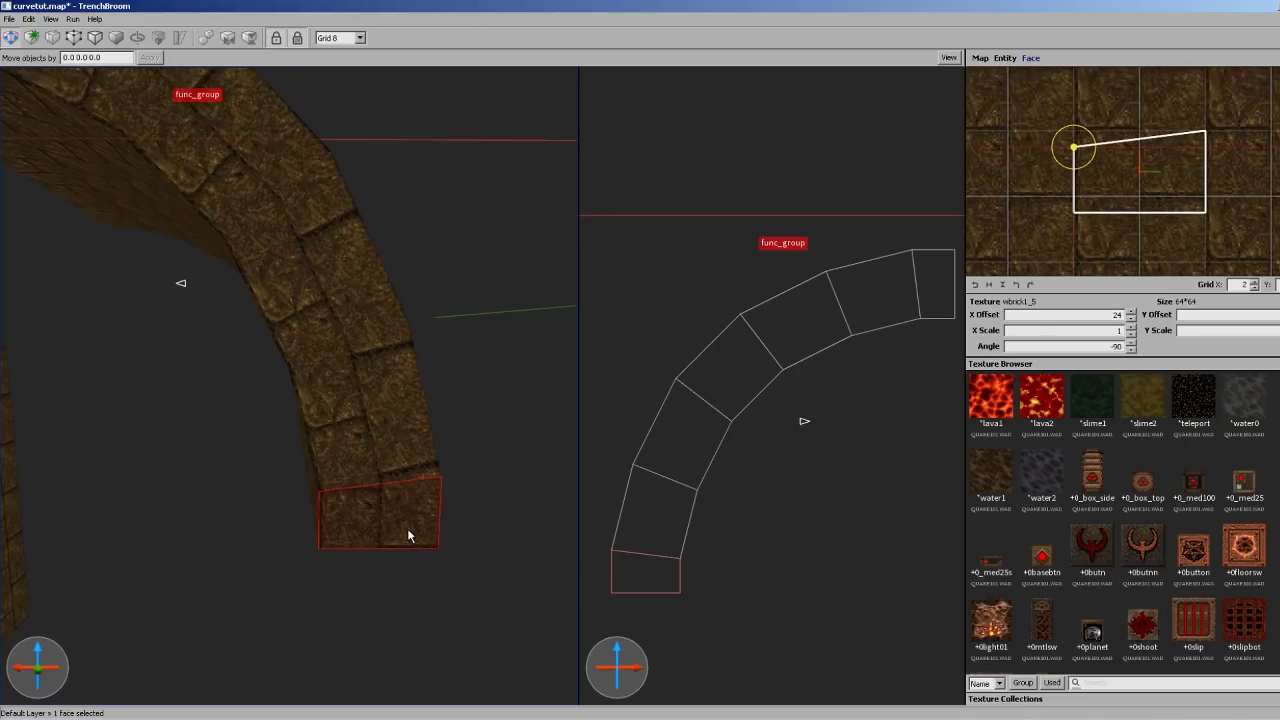
key(Escape)
right_drag(407, 528, 357, 480)
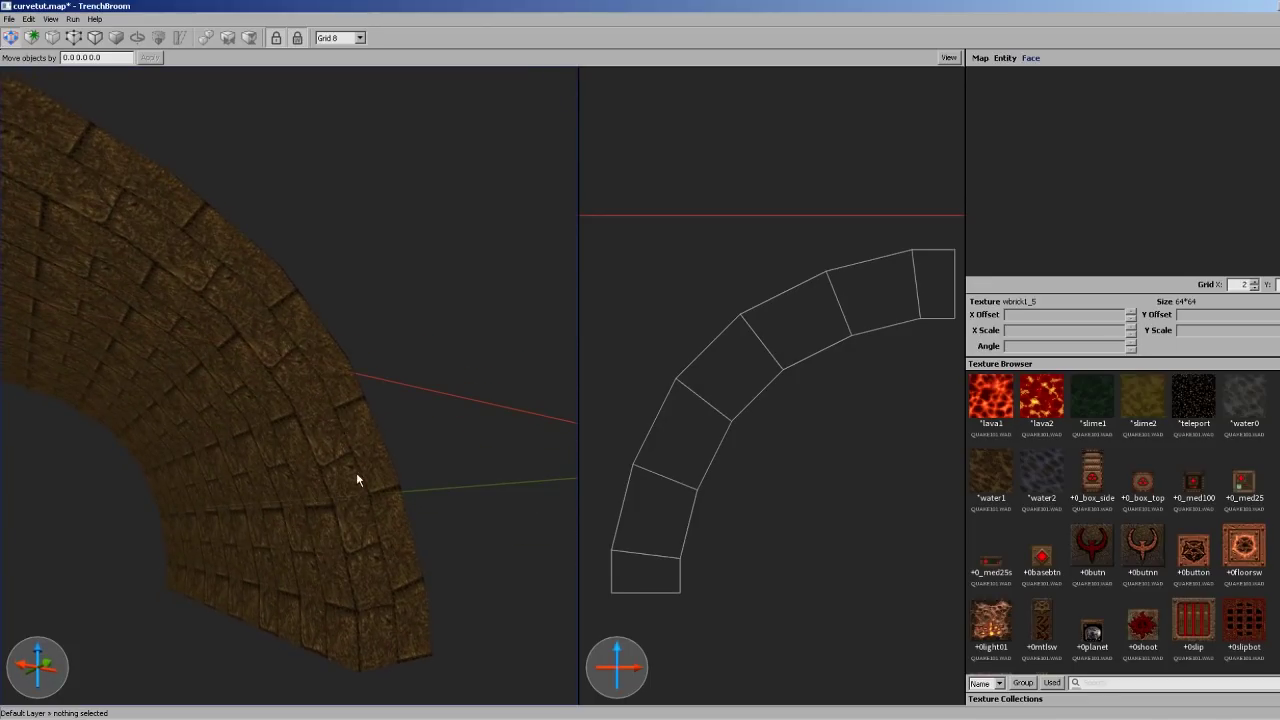
Copy the bottom front face's texture onto the second front face, and rotate it about that face's lower corner to -104.036301 degrees
mouse_move(390, 403)
right_down()
mouse_move(320, 411)
mouse_move(412, 405)
right_up()
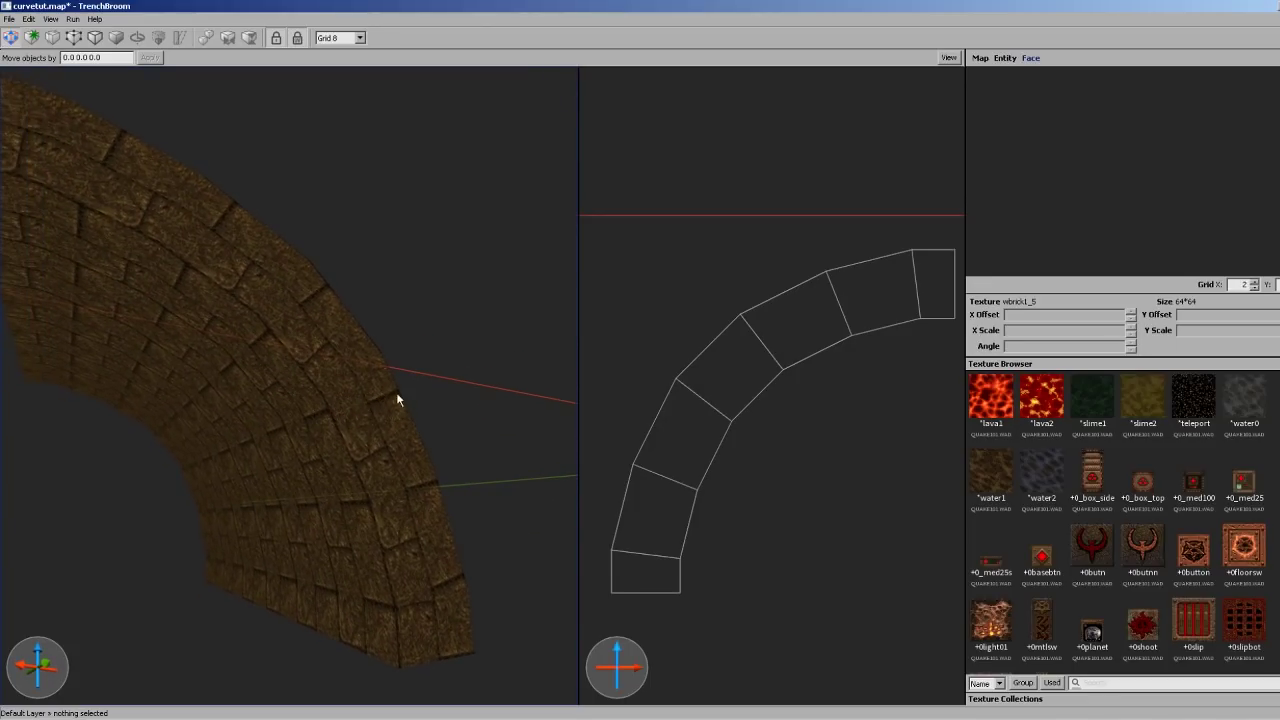
right_drag(330, 372, 354, 531)
shift+click(354, 531)
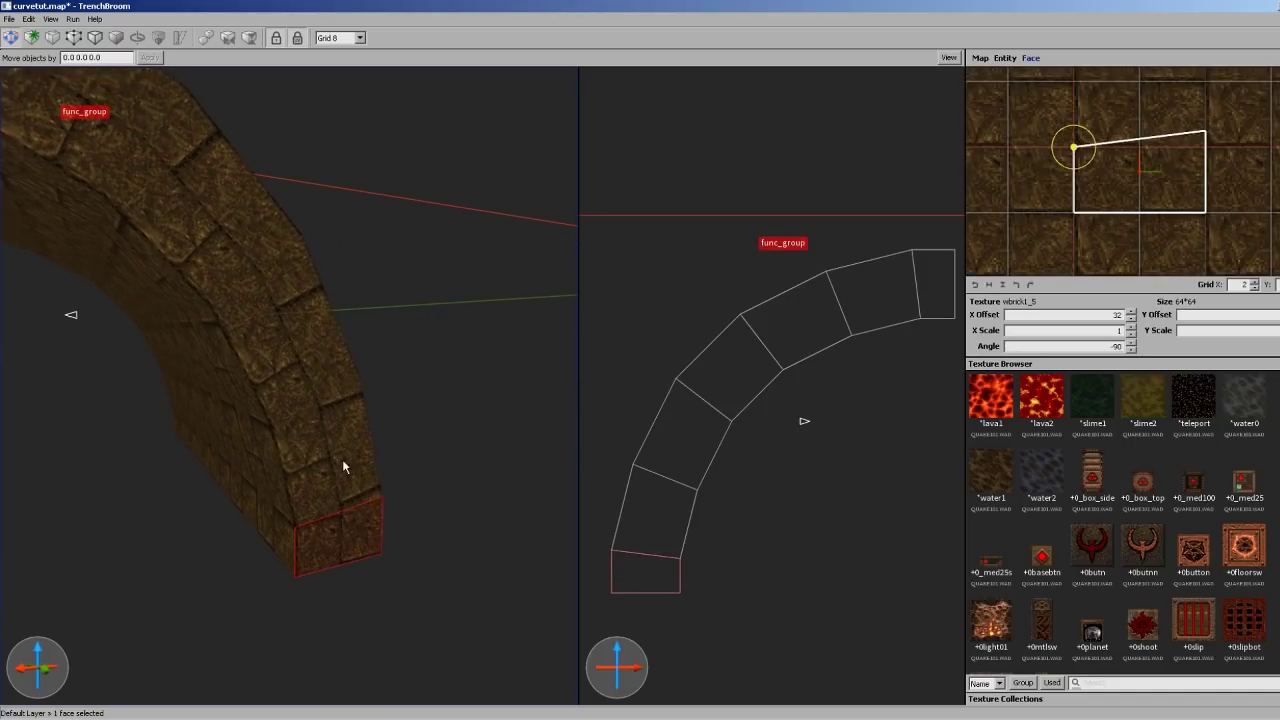
right_drag(342, 459, 340, 487)
shift+click(340, 487)
right_drag(1116, 143, 1067, 112)
scroll(1067, 112, up, 3)
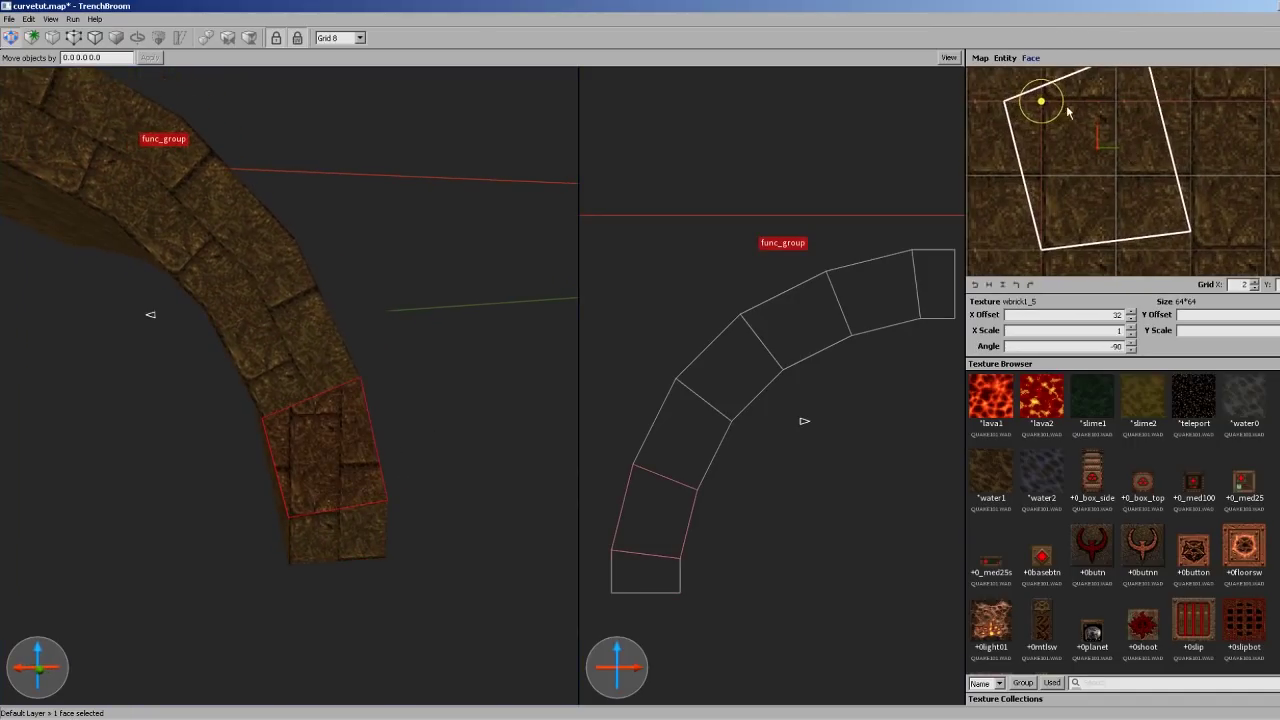
drag(1043, 104, 1051, 240)
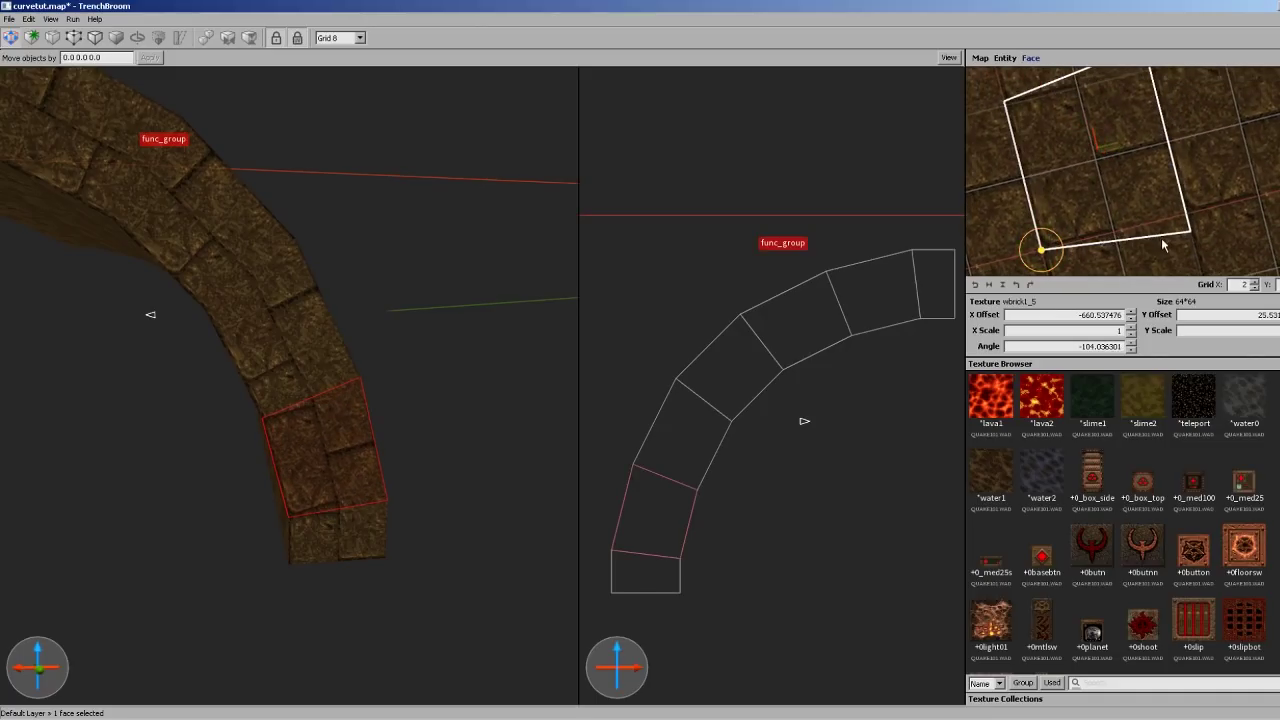
drag(1192, 244, 1080, 253)
Carry the second front face's texture onto the third, and rotate it about the face's lower corner to follow its lower edge
click(300, 357)
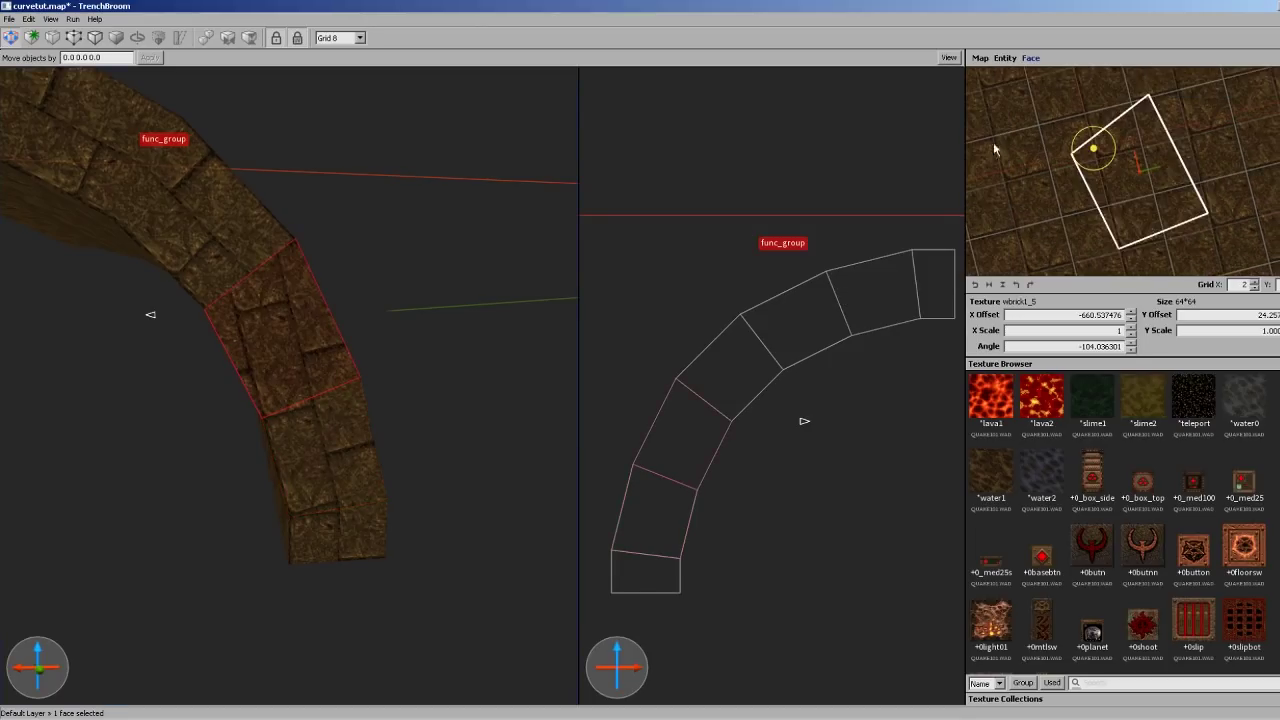
drag(1099, 155, 1126, 233)
drag(1218, 228, 1220, 227)
click(350, 290)
right_drag(347, 290, 348, 148)
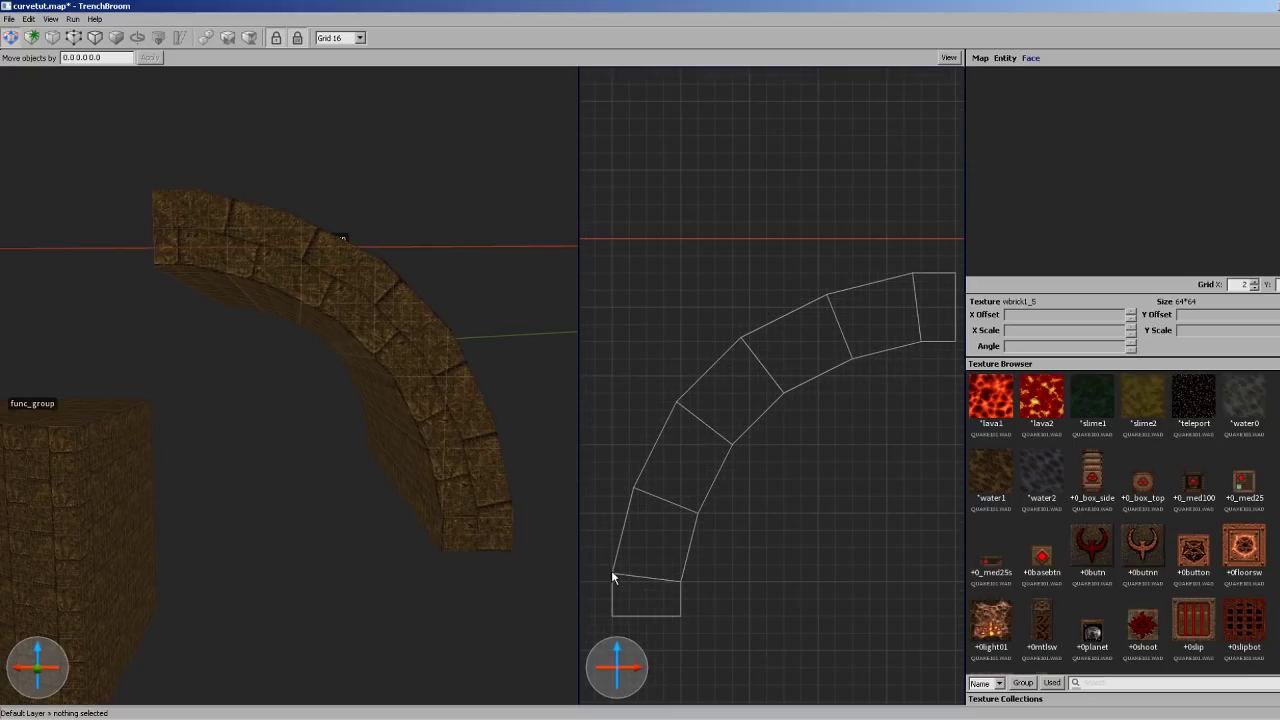
Draw a square brush at grid size 8 between the arch's outer end corners, and delete its inner corner vertex to form a triangular wedge
mouse_move(614, 577)
mouse_down()
mouse_move(670, 385)
mouse_move(925, 261)
mouse_move(907, 275)
mouse_up()
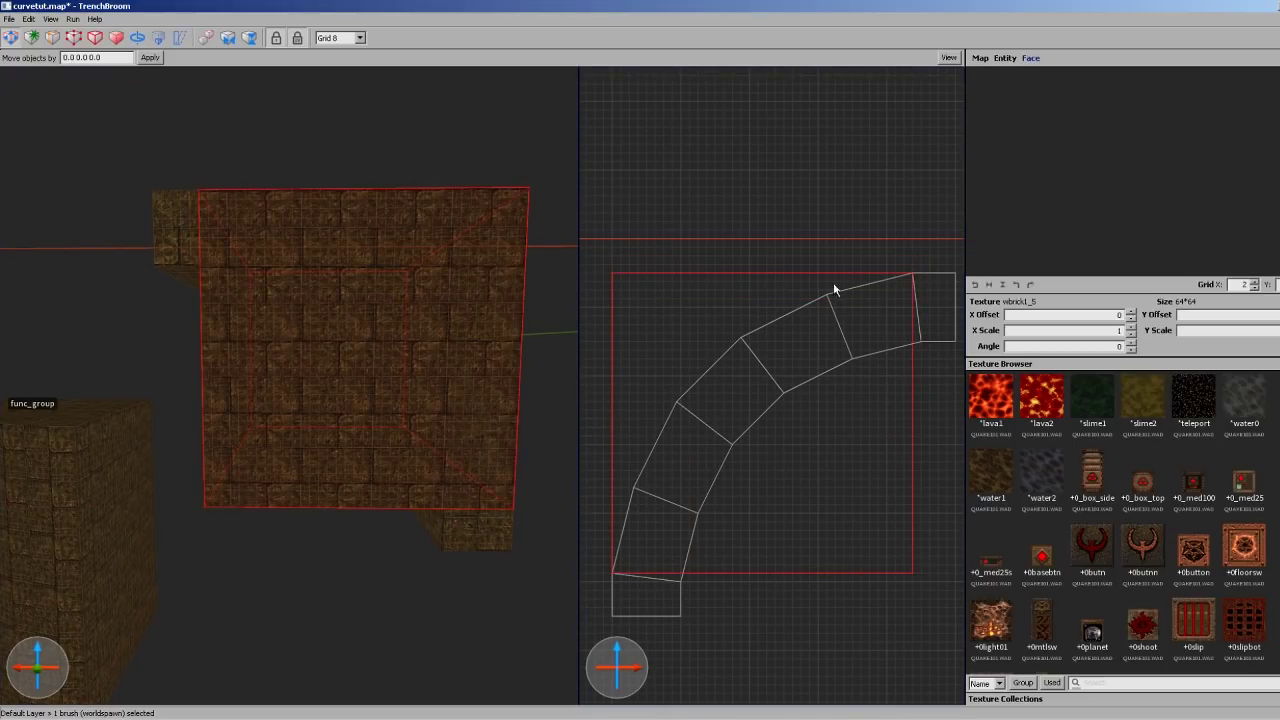
right_drag(844, 438, 866, 380)
key(v)
drag(882, 455, 952, 535)
key(Delete)
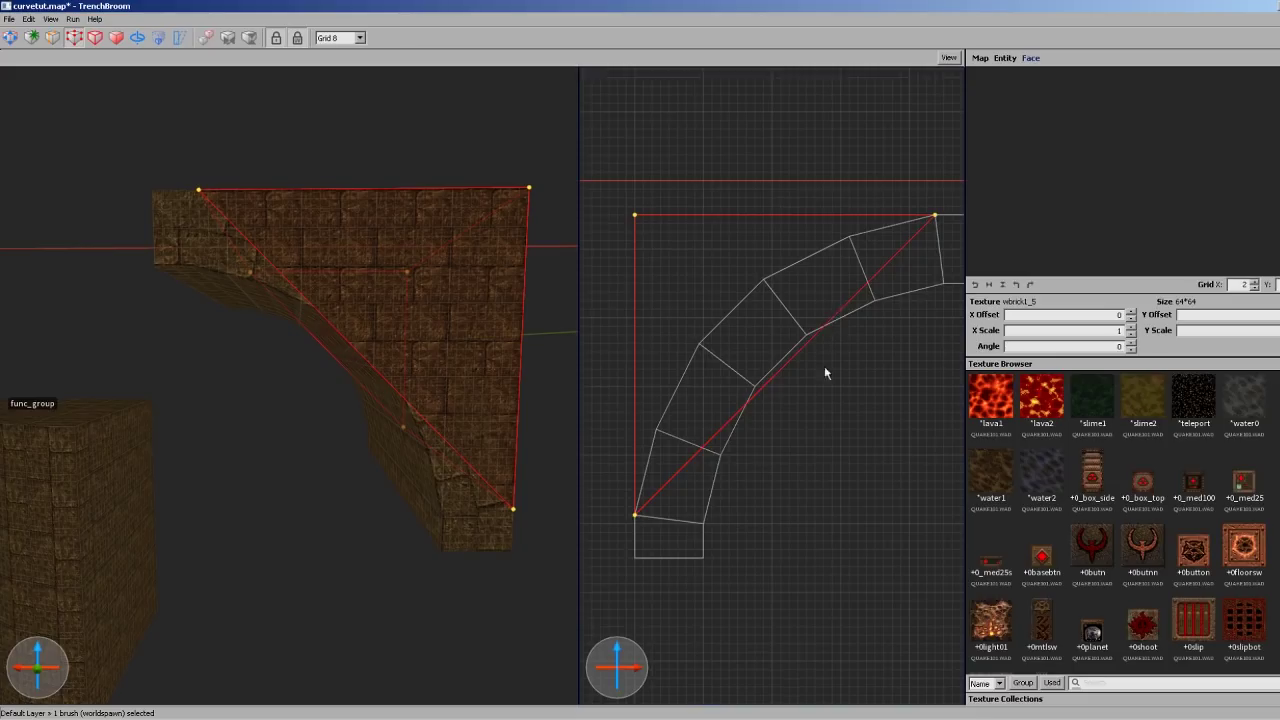
right_drag(825, 367, 821, 415)
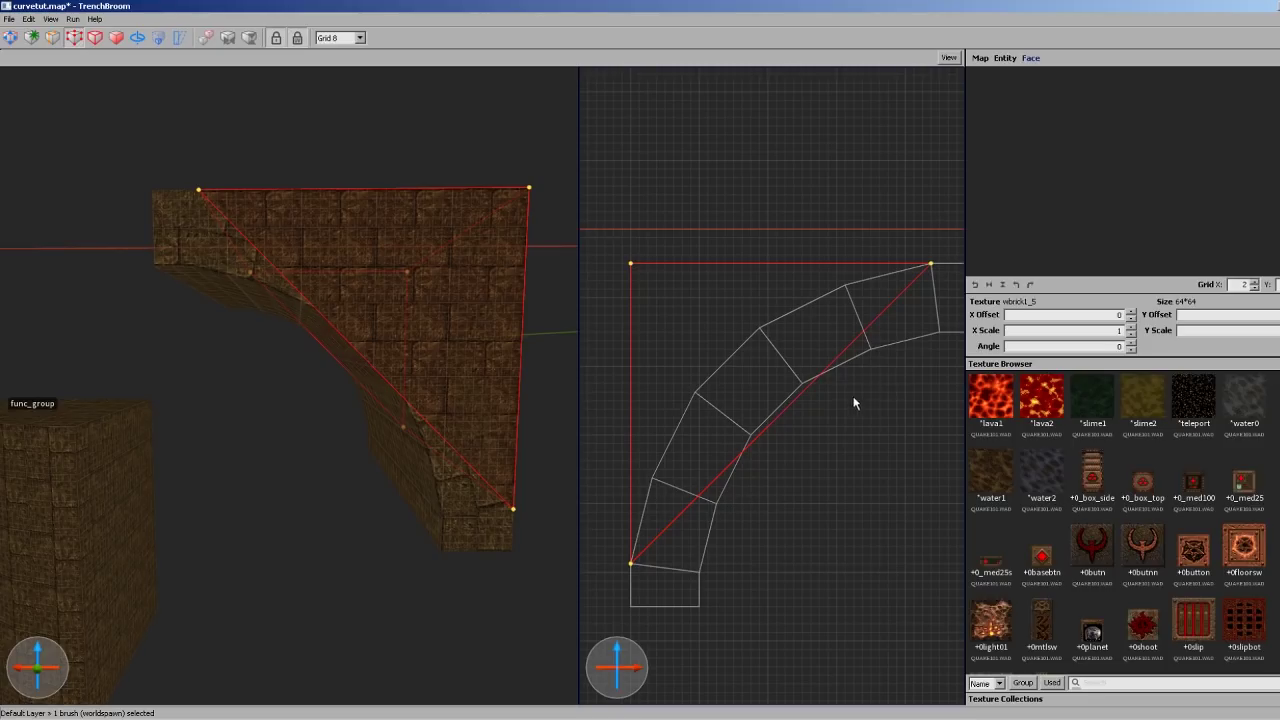
right_drag(855, 403, 885, 390)
scroll(803, 420, down, 2)
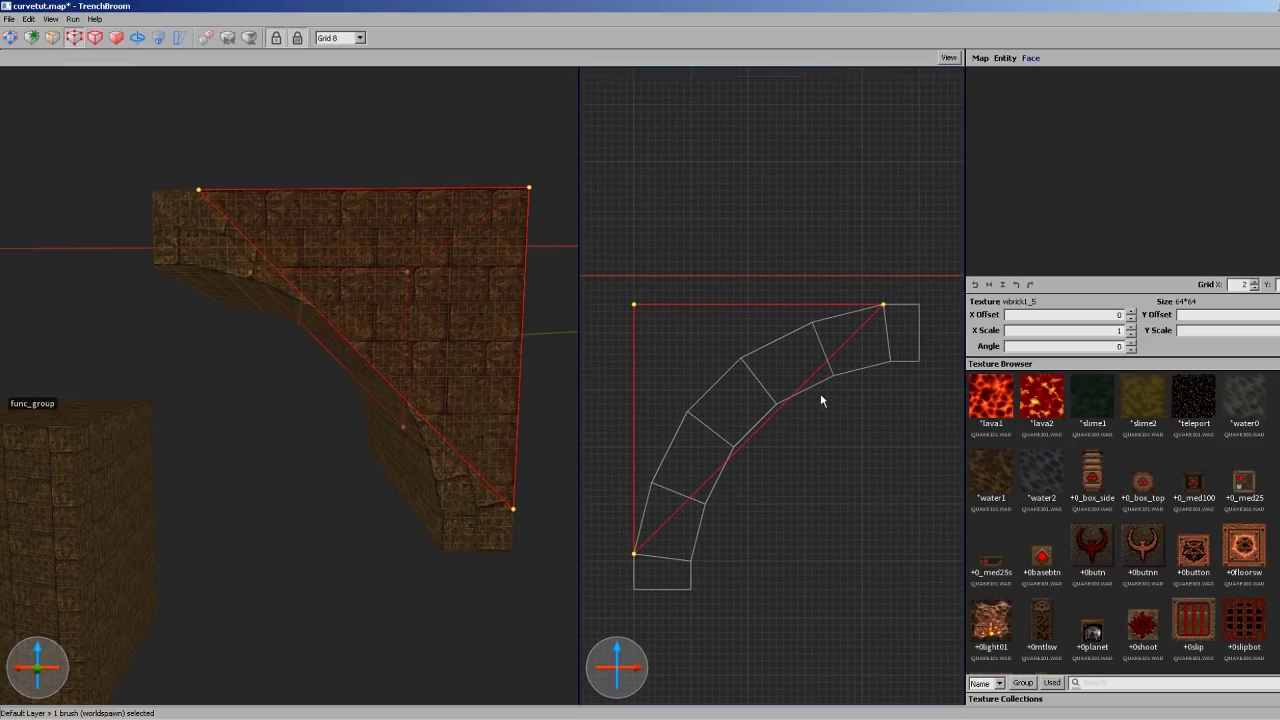
key(v)
alt+right_drag(372, 262, 367, 279)
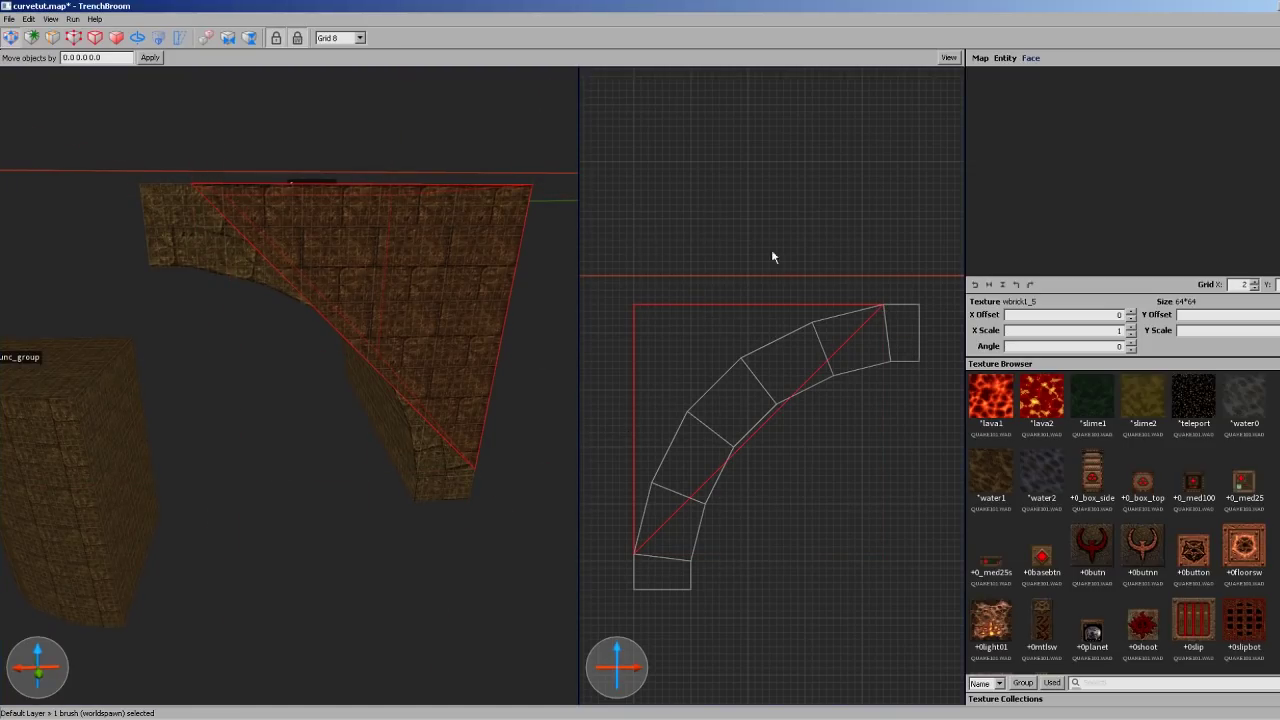
Move the wedge's upper vertex near the arch top onto the second outer corner above the arch's base, using grid size 4
right_drag(878, 318, 908, 296)
key(v)
drag(902, 292, 673, 468)
scroll(673, 469, up, 6)
right_drag(674, 470, 742, 457)
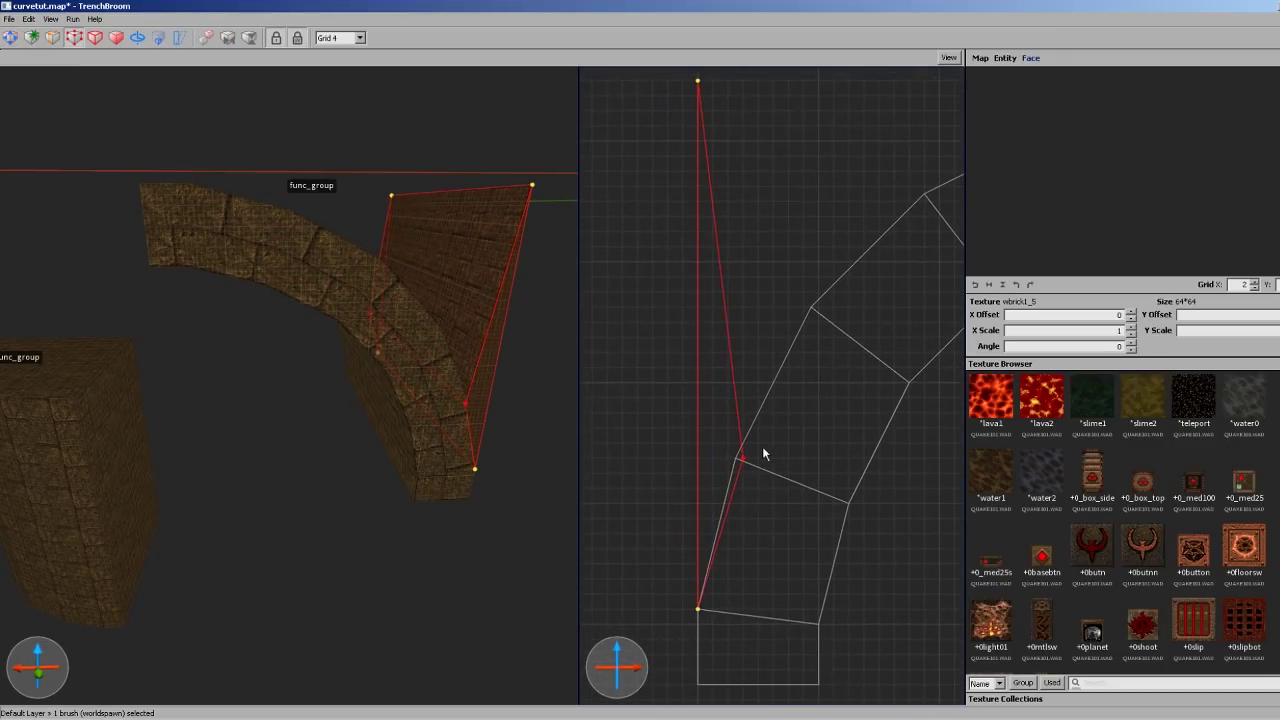
key(3)
drag(745, 466, 741, 459)
scroll(749, 429, down, 2)
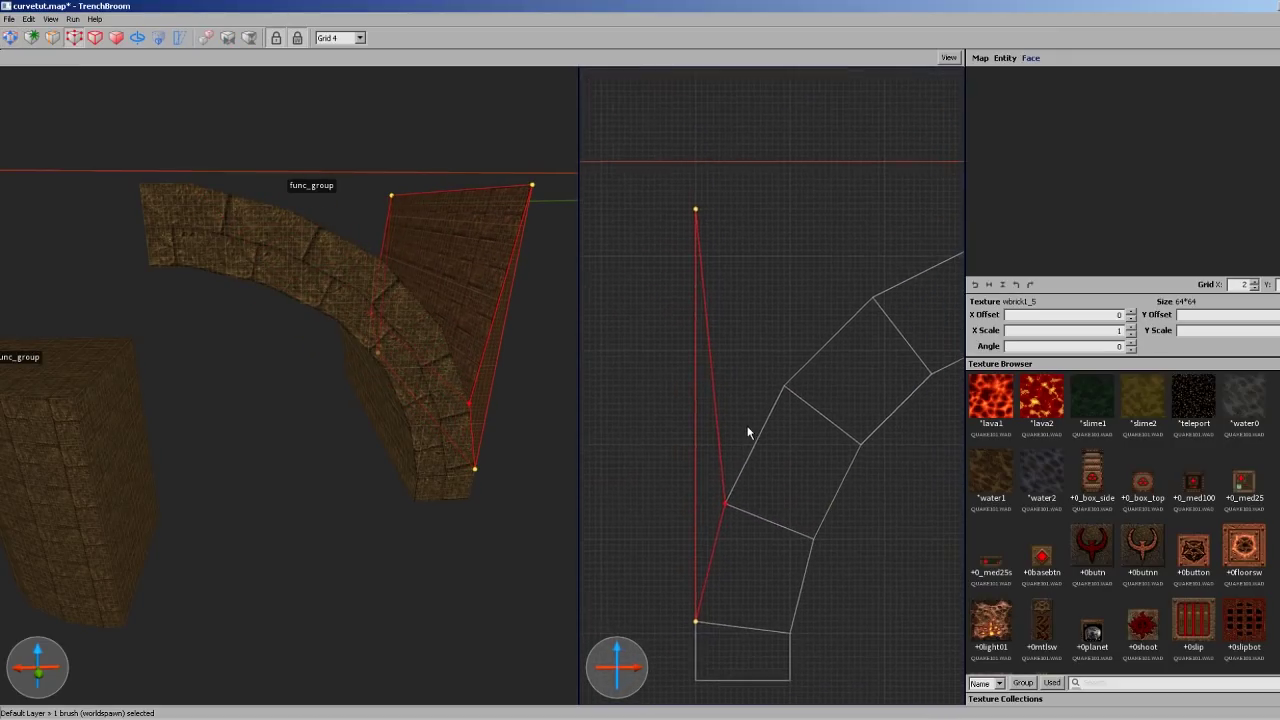
mouse_move(743, 294)
right_down()
mouse_move(677, 294)
mouse_move(720, 280)
right_up()
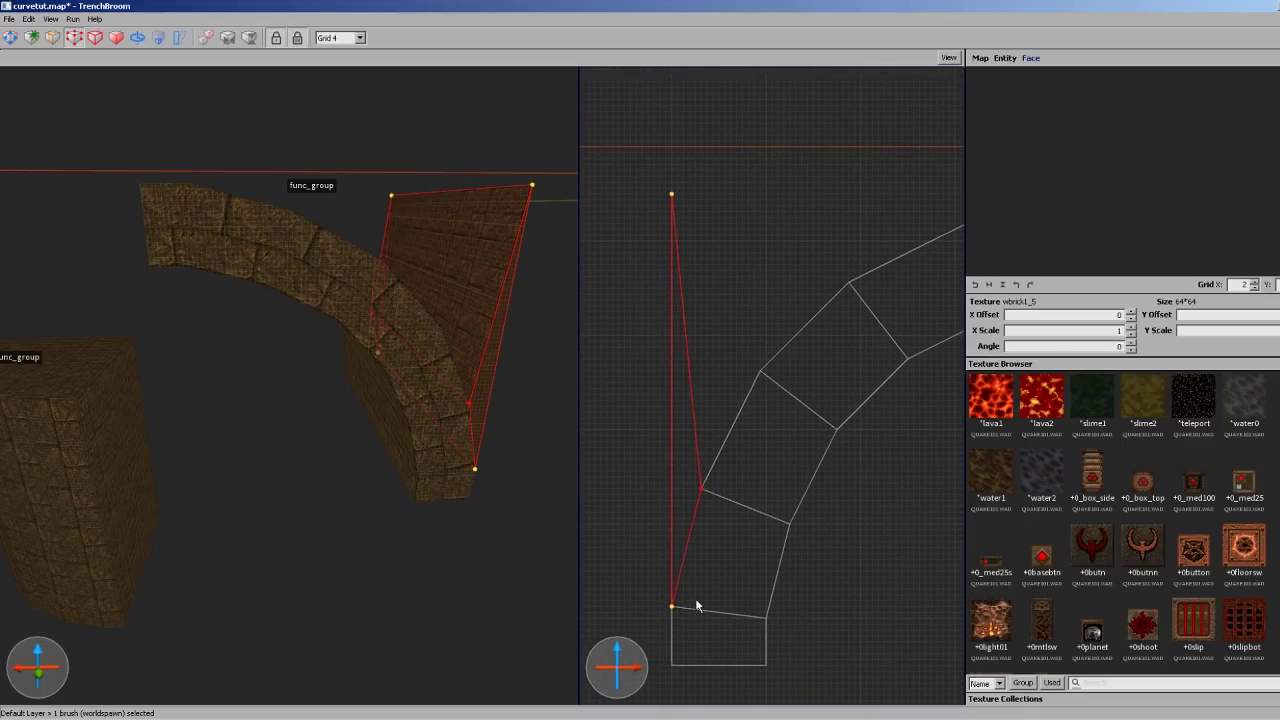
Continue the fan of wedges from the shared outer corner, moving each new wedge's lower vertex onto the next outer arch corner up to the top
mouse_move(672, 609)
mouse_down()
mouse_move(808, 437)
mouse_move(764, 376)
mouse_up()
right_drag(785, 396, 751, 521)
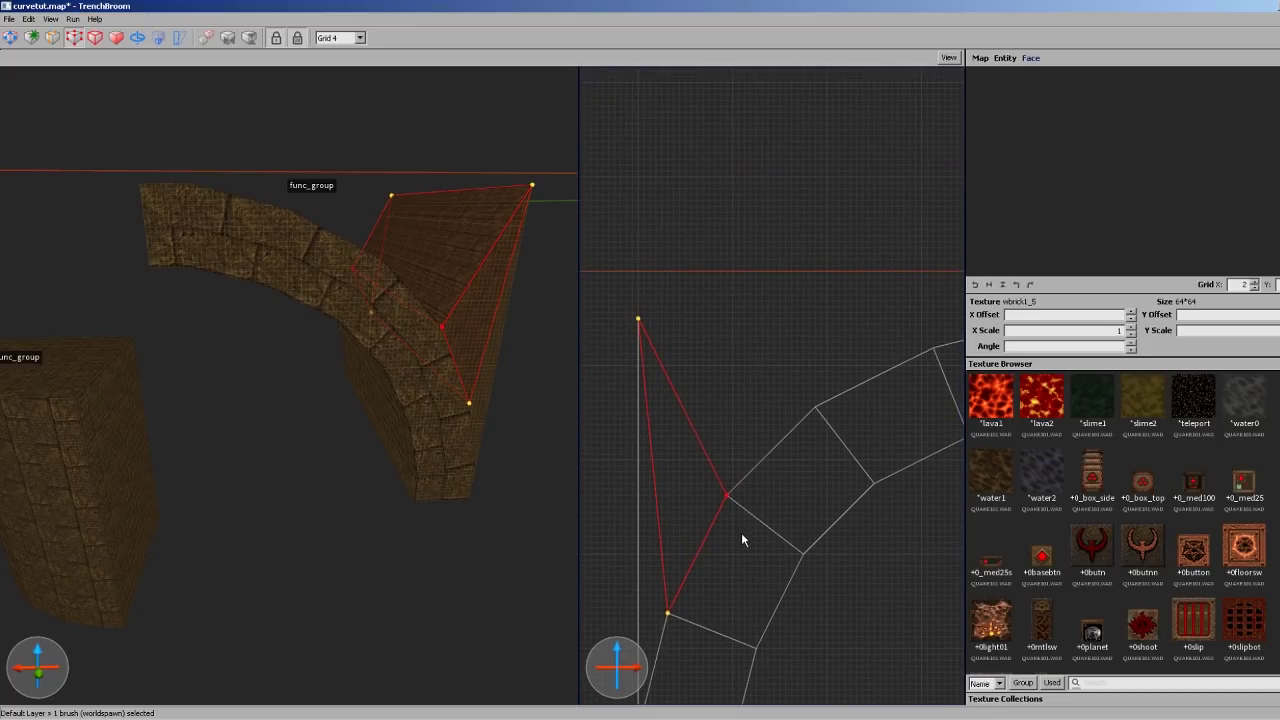
mouse_move(670, 617)
mouse_down()
mouse_move(768, 500)
mouse_move(818, 408)
mouse_up()
middle_drag(755, 478, 662, 537)
mouse_move(633, 553)
mouse_down()
mouse_move(862, 401)
mouse_move(841, 405)
mouse_up()
middle_drag(720, 469, 664, 519)
mouse_move(661, 520)
mouse_down()
mouse_move(783, 458)
mouse_move(902, 427)
mouse_up()
key(Escape)
key(Escape)
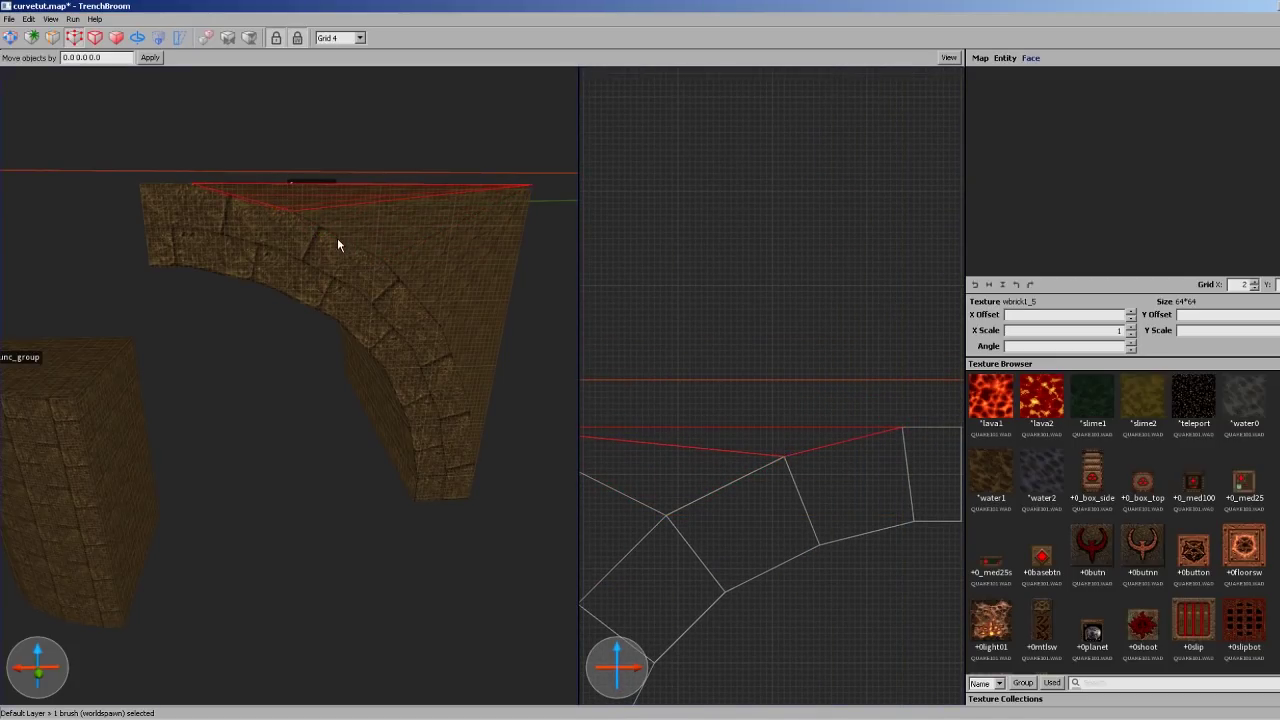
Select all five corner wedges outside the arch and turn them into one func_detail entity
key(Escape)
ctrl+drag(326, 197, 462, 283)
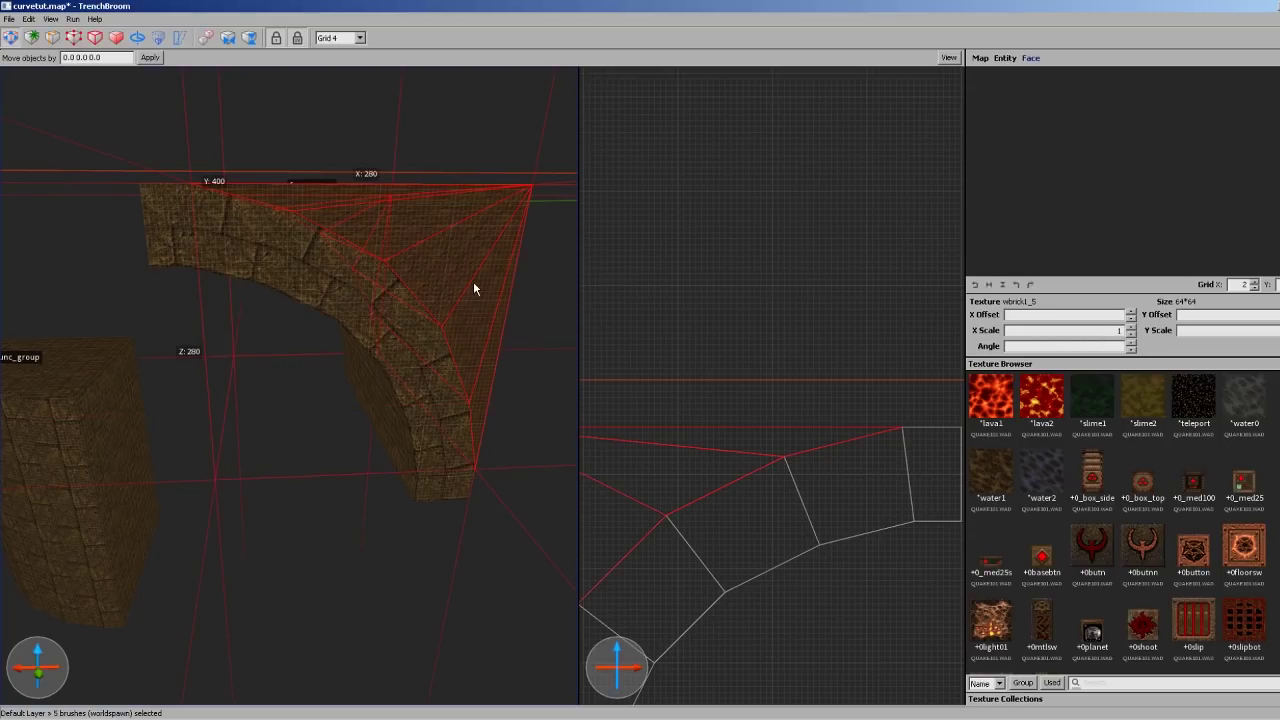
key(alt+d)
click(466, 258)
key(Escape)
Select all brushes of the func_detail wedge group and reset their texture alignment
right_drag(467, 258, 468, 225)
key(w)
key(w)
double_click(406, 264)
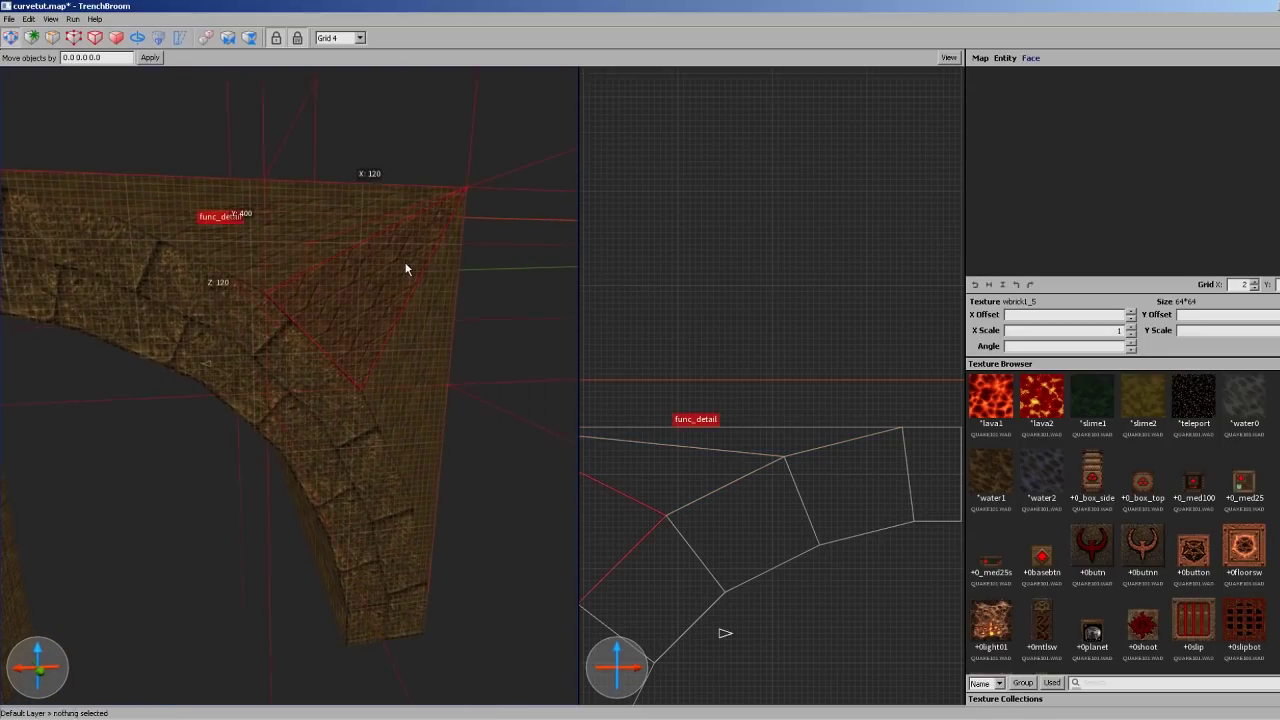
key(w)
key(Escape)
key(s)
click(420, 293)
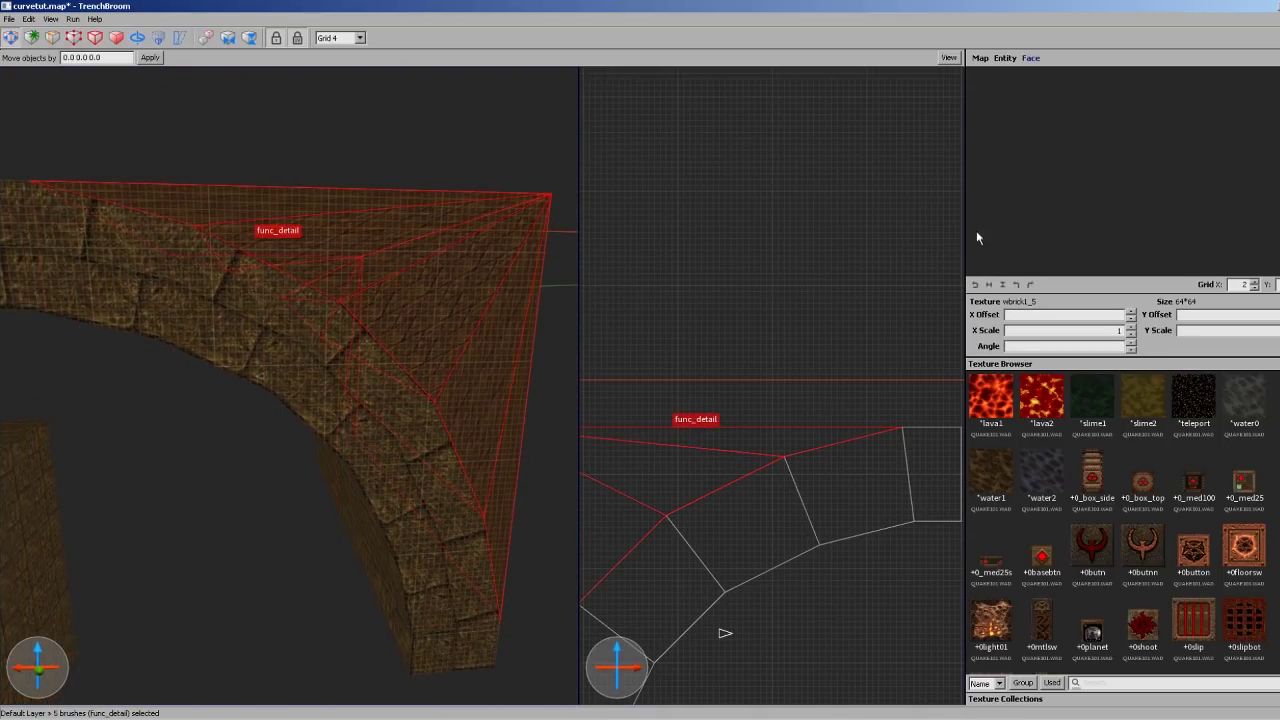
click(977, 285)
key(Escape)
key(s)
In bc7_12.map, select the whole func_detail arch around the tunnel, isolate it, and examine its curved brushes in the 3D and top views
mouse_move(439, 268)
right_down()
mouse_move(428, 340)
mouse_move(440, 289)
mouse_move(434, 337)
mouse_move(471, 349)
mouse_move(414, 340)
mouse_move(418, 329)
right_up()
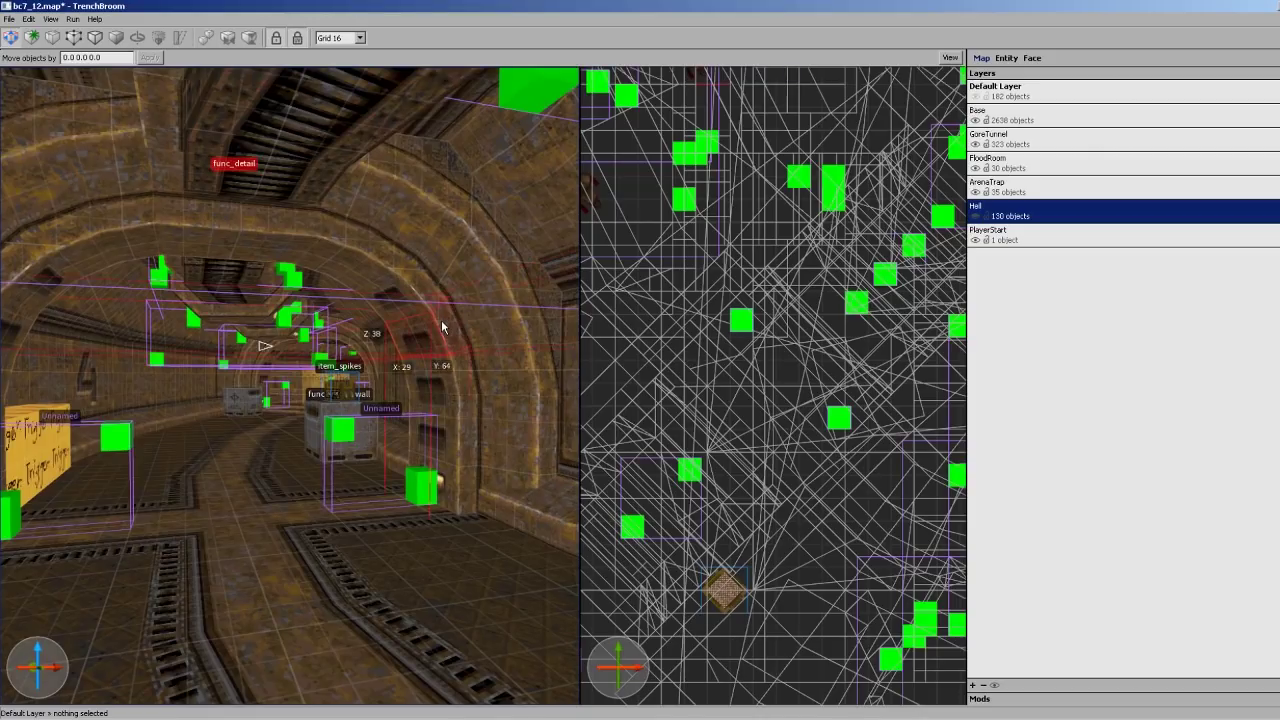
click(451, 320)
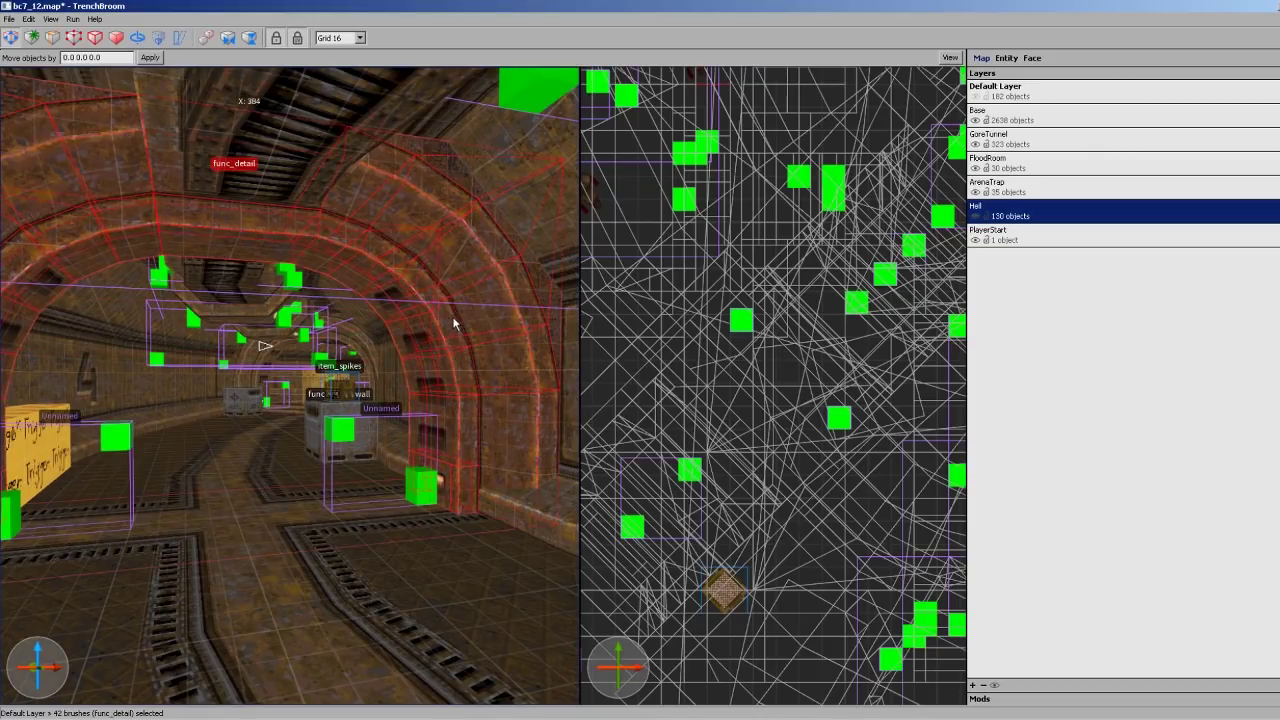
key(ctrl+u)
click(490, 265)
mouse_move(500, 301)
right_down()
mouse_move(489, 297)
mouse_move(505, 278)
right_up()
double_click(505, 280)
key(ctrl+u)
scroll(783, 321, down, 4)
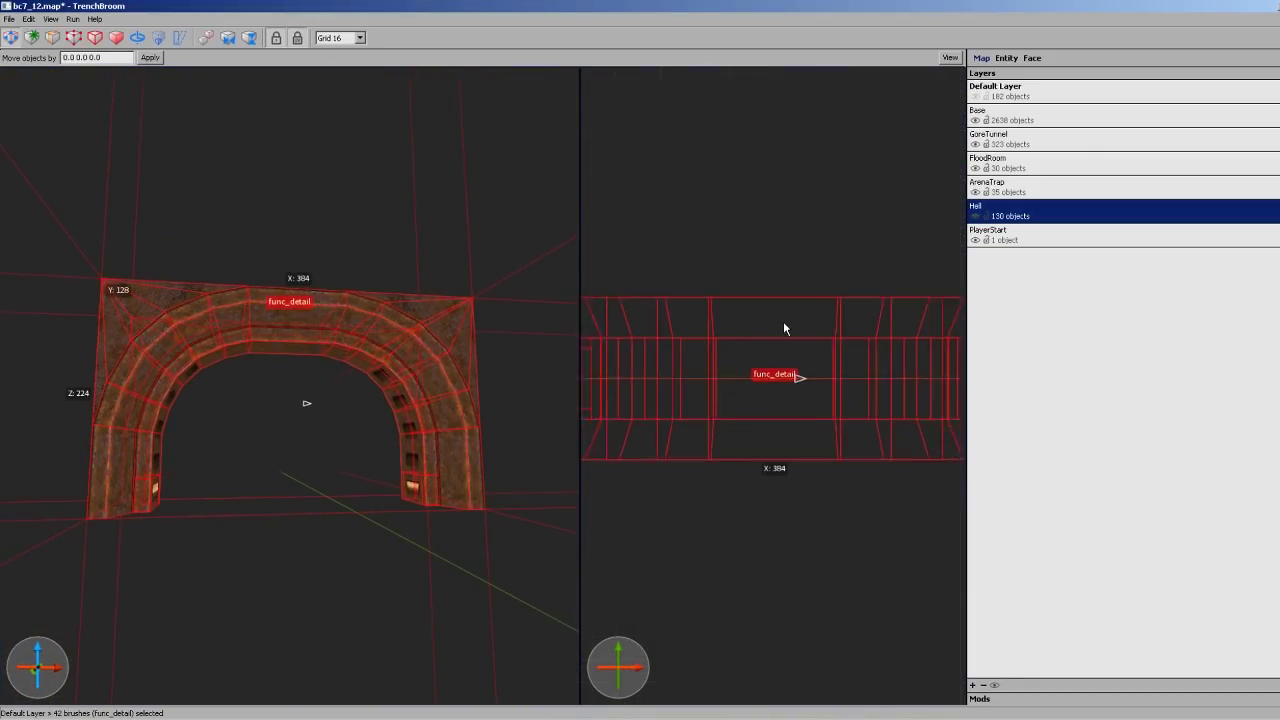
click(543, 368)
scroll(423, 371, up, 4)
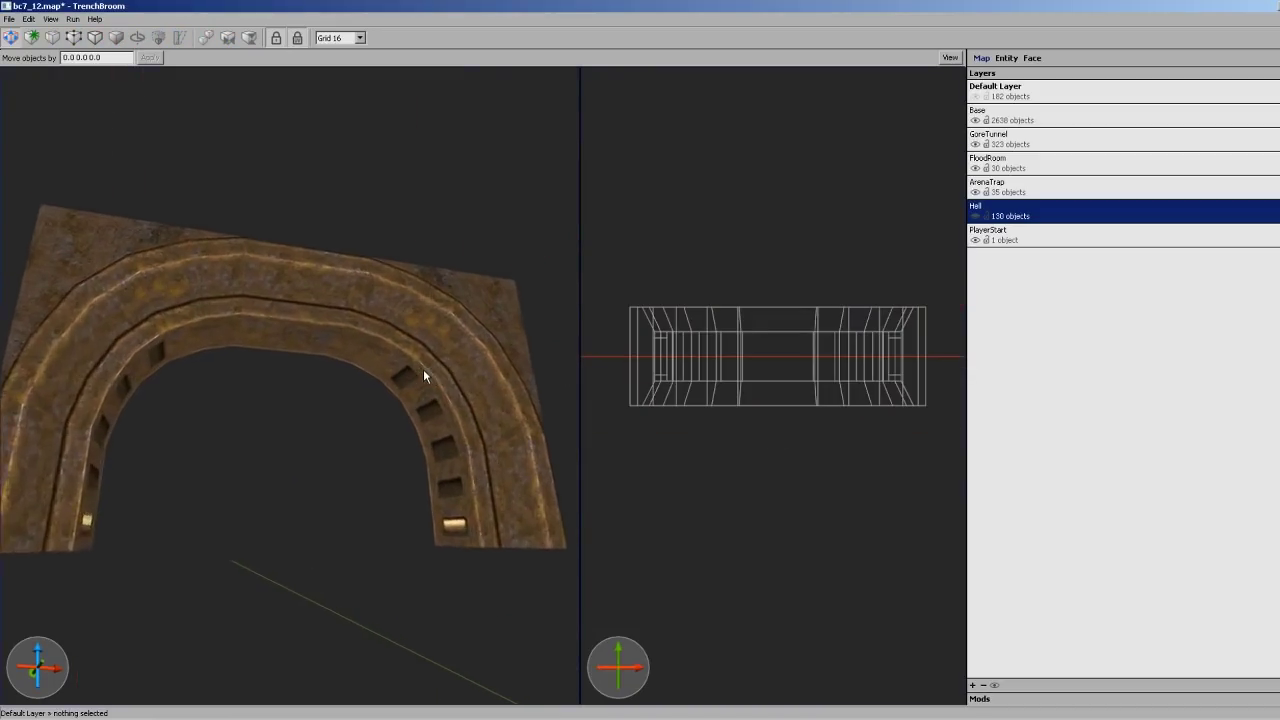
right_drag(424, 371, 472, 365)
right_drag(661, 342, 681, 351)
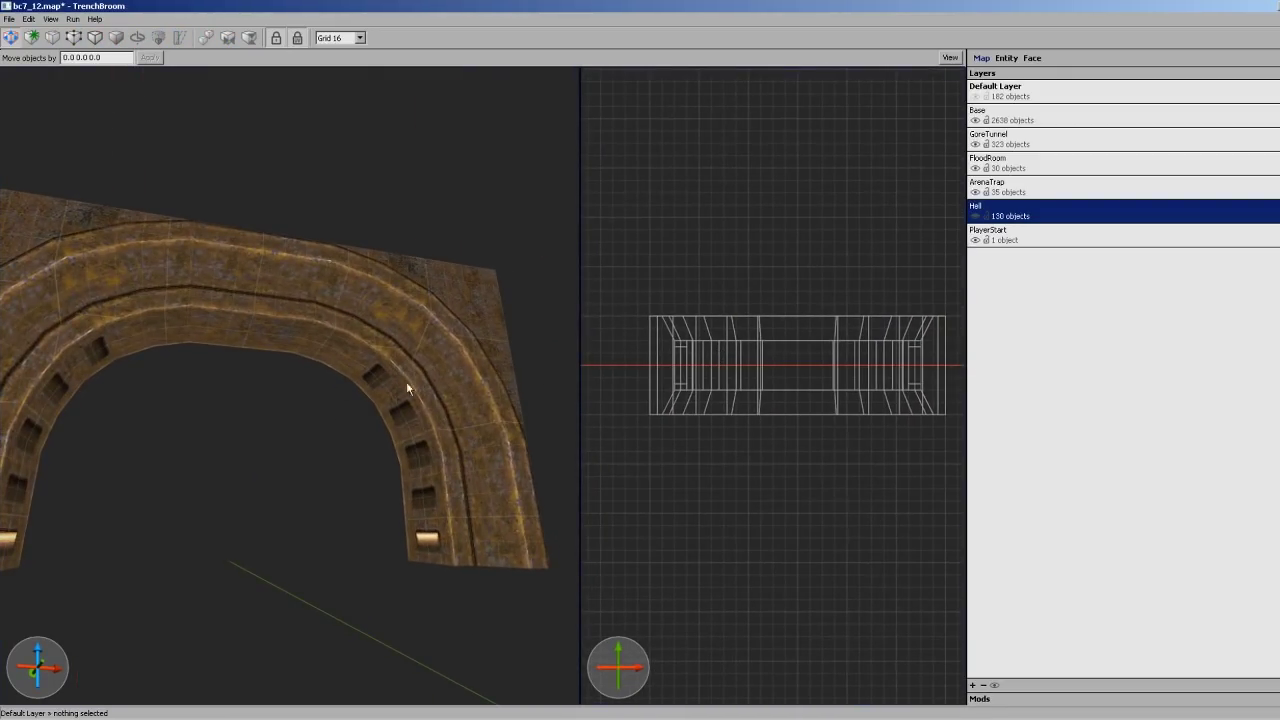
double_click(351, 338)
Show all hidden objects again, then select and isolate the diagonal func_detail tunnel arch
key(ctrl+shift+i)
key(w)
mouse_move(326, 416)
right_down()
mouse_move(309, 429)
mouse_move(344, 438)
mouse_move(413, 408)
mouse_move(530, 416)
right_up()
double_click(414, 414)
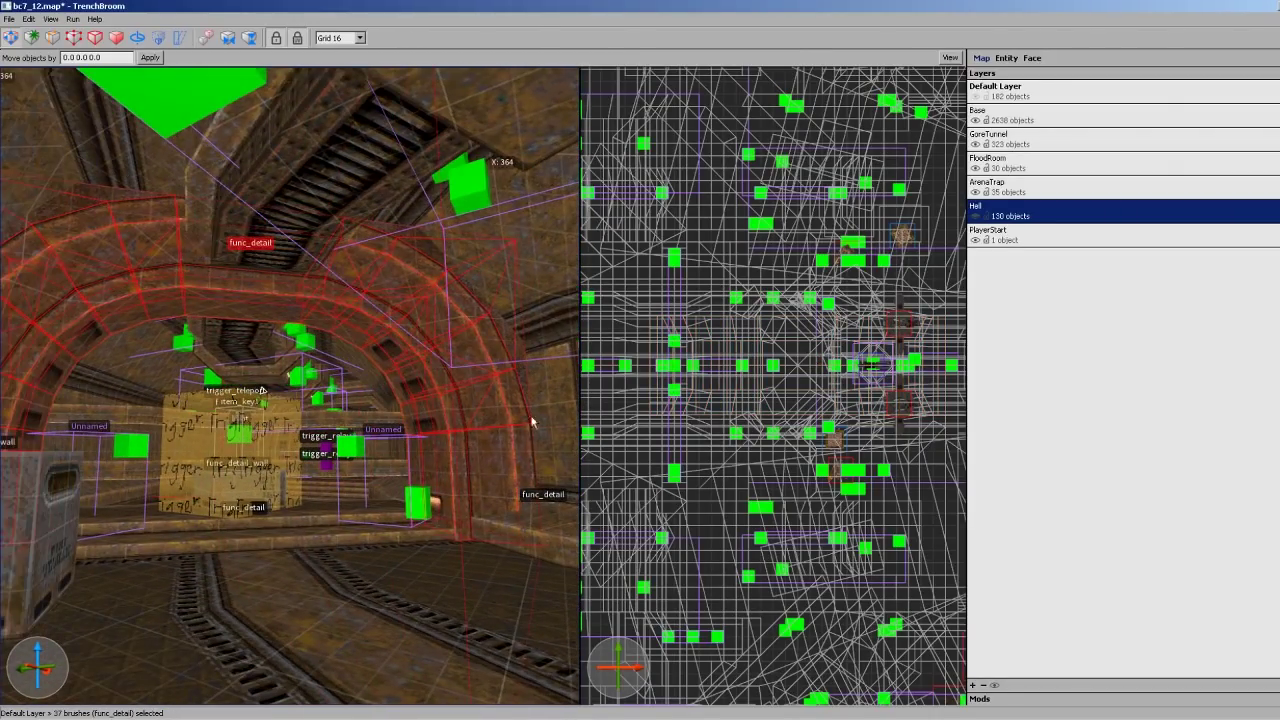
key(ctrl+i)
key(ctrl+u)
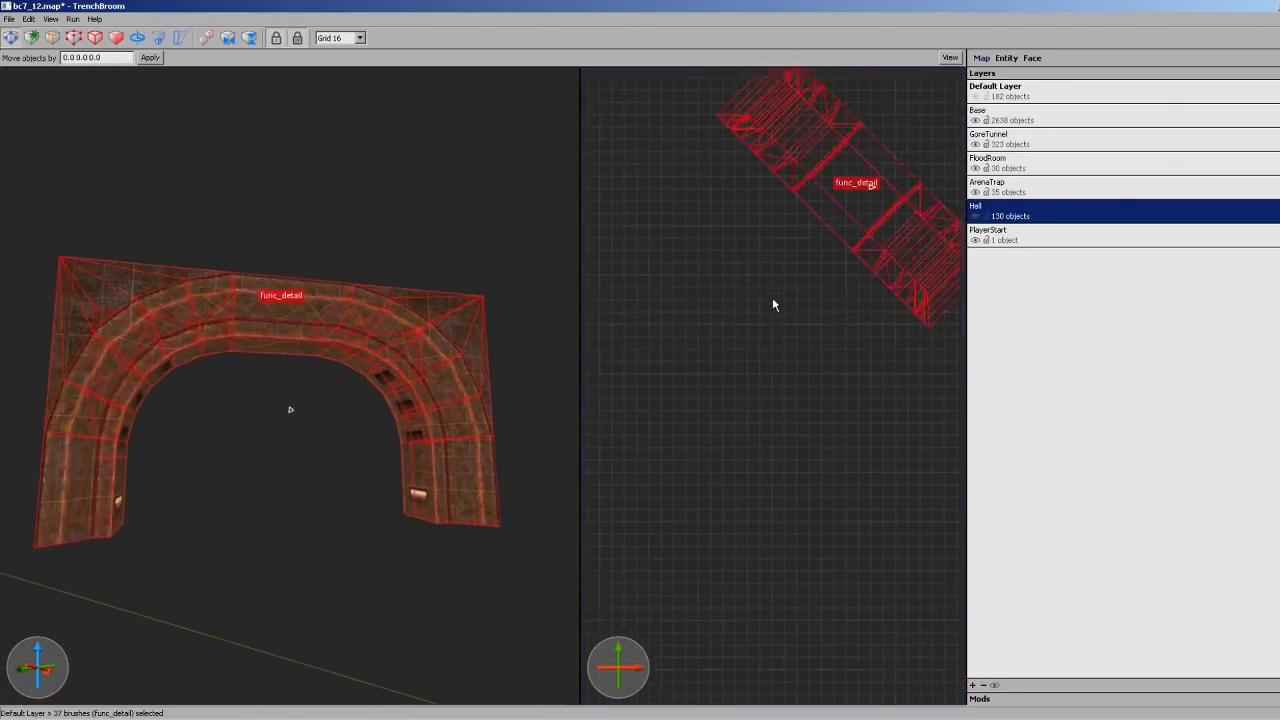
Examine the isolated diagonal arch's brush layout against the grid and its trim textures from several angles
right_drag(755, 273, 729, 263)
key(Escape)
scroll(464, 375, up, 2)
double_click(464, 380)
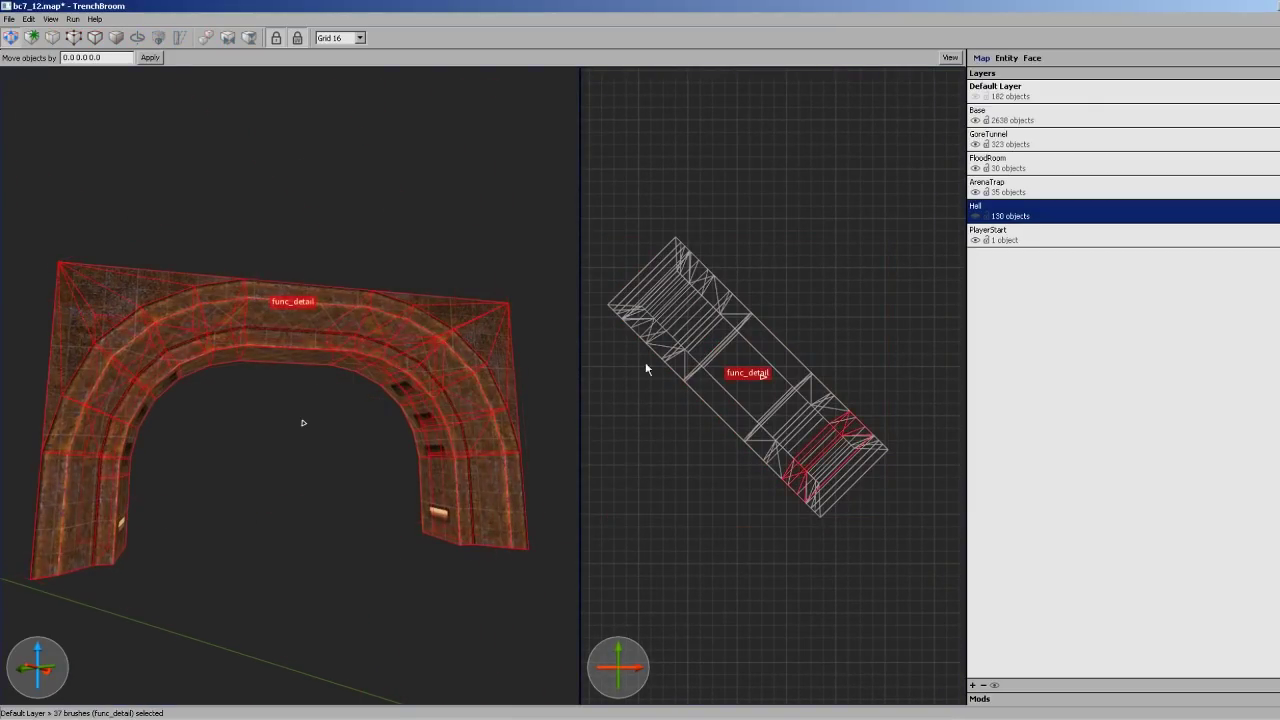
scroll(754, 329, up, 3)
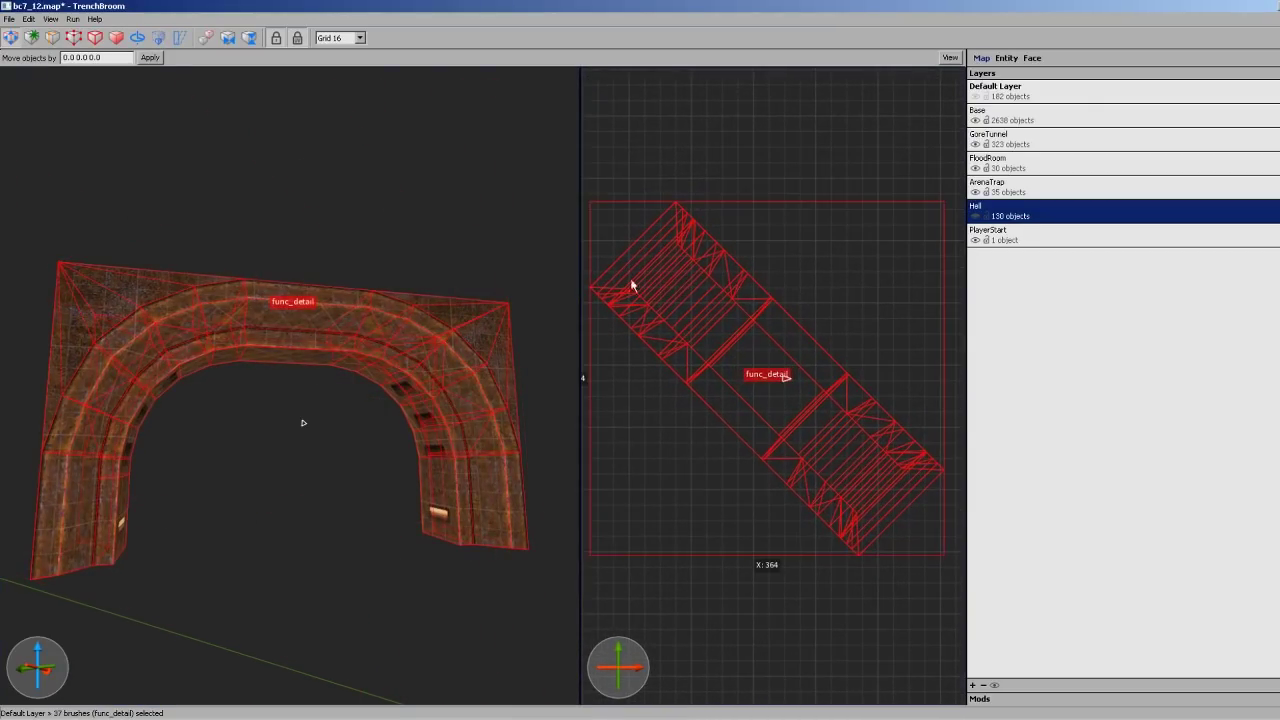
scroll(454, 358, up, 3)
key(Escape)
mouse_move(478, 389)
alt+right_down()
mouse_move(548, 312)
mouse_move(602, 369)
mouse_move(470, 409)
mouse_move(434, 439)
mouse_move(415, 401)
mouse_move(390, 453)
mouse_move(417, 366)
alt+right_up()
click(390, 453)
scroll(703, 274, up, 3)
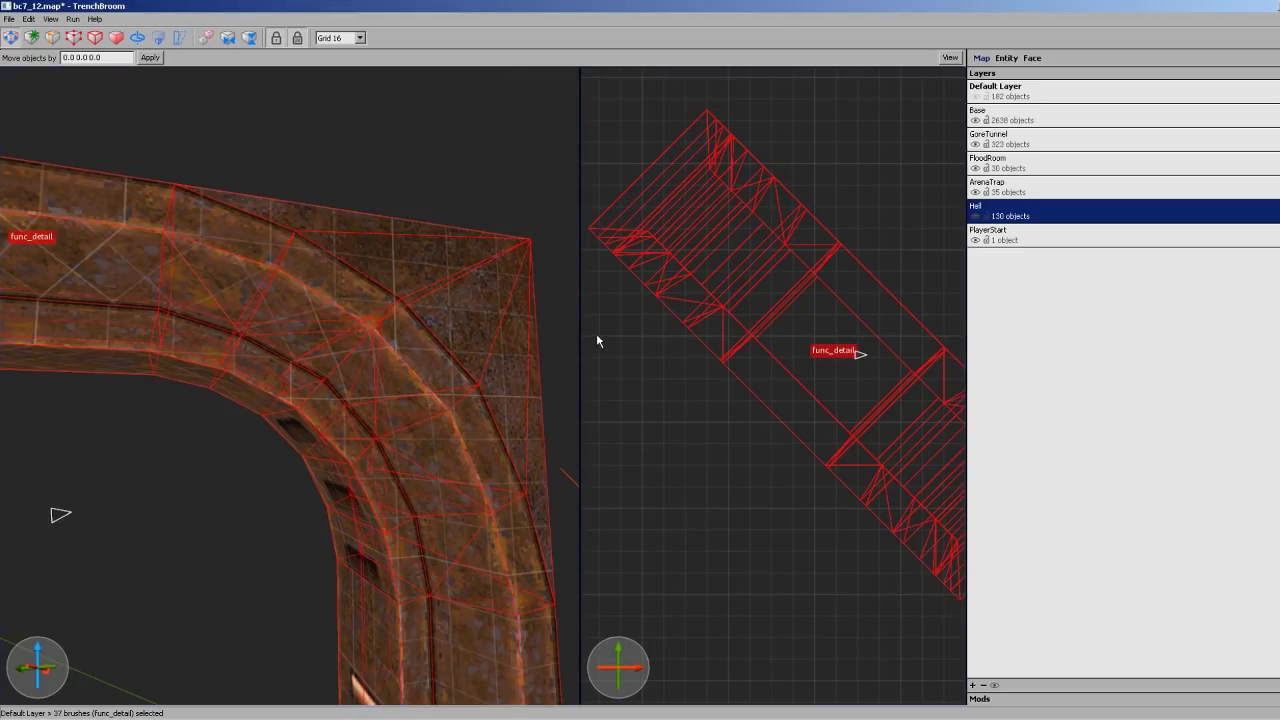
key(Escape)
right_drag(390, 362, 416, 372)
scroll(429, 378, down, 3)
scroll(429, 383, down, 1)
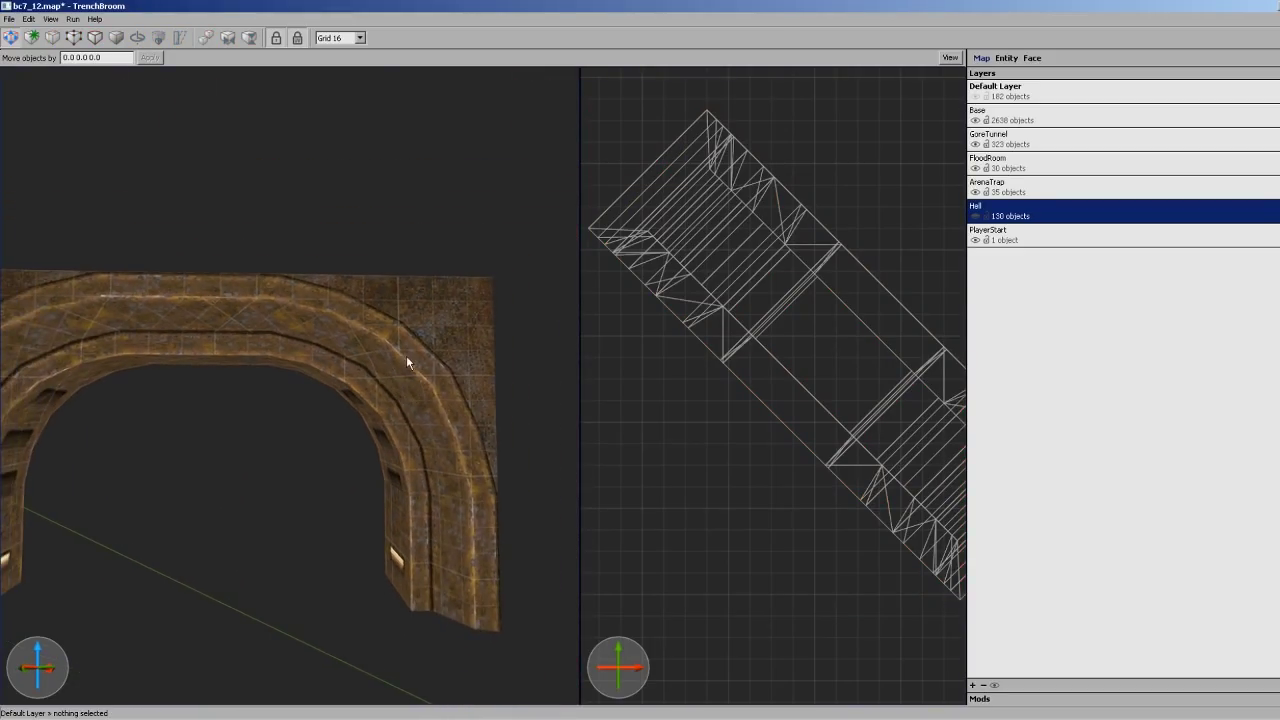
right_drag(411, 356, 384, 366)
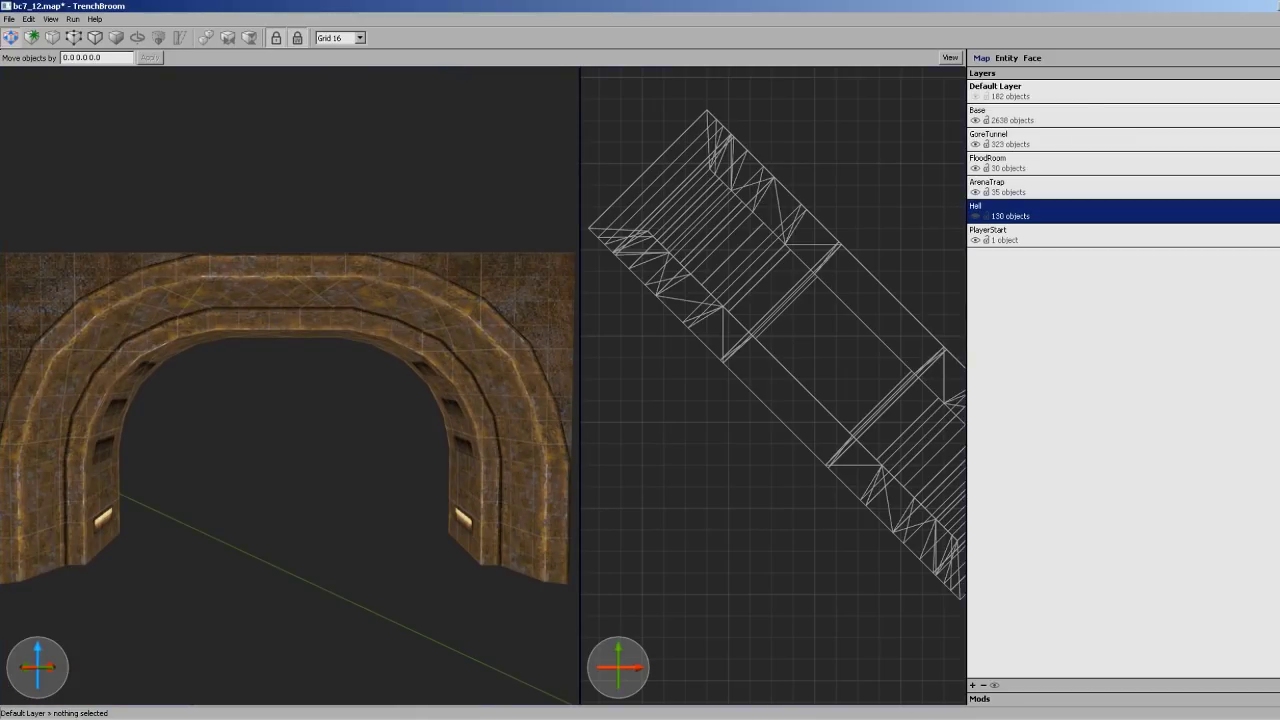
scroll(476, 395, down, 2)
mouse_move(476, 395)
right_down()
mouse_move(547, 350)
mouse_move(645, 355)
mouse_move(551, 369)
mouse_move(489, 403)
right_up()
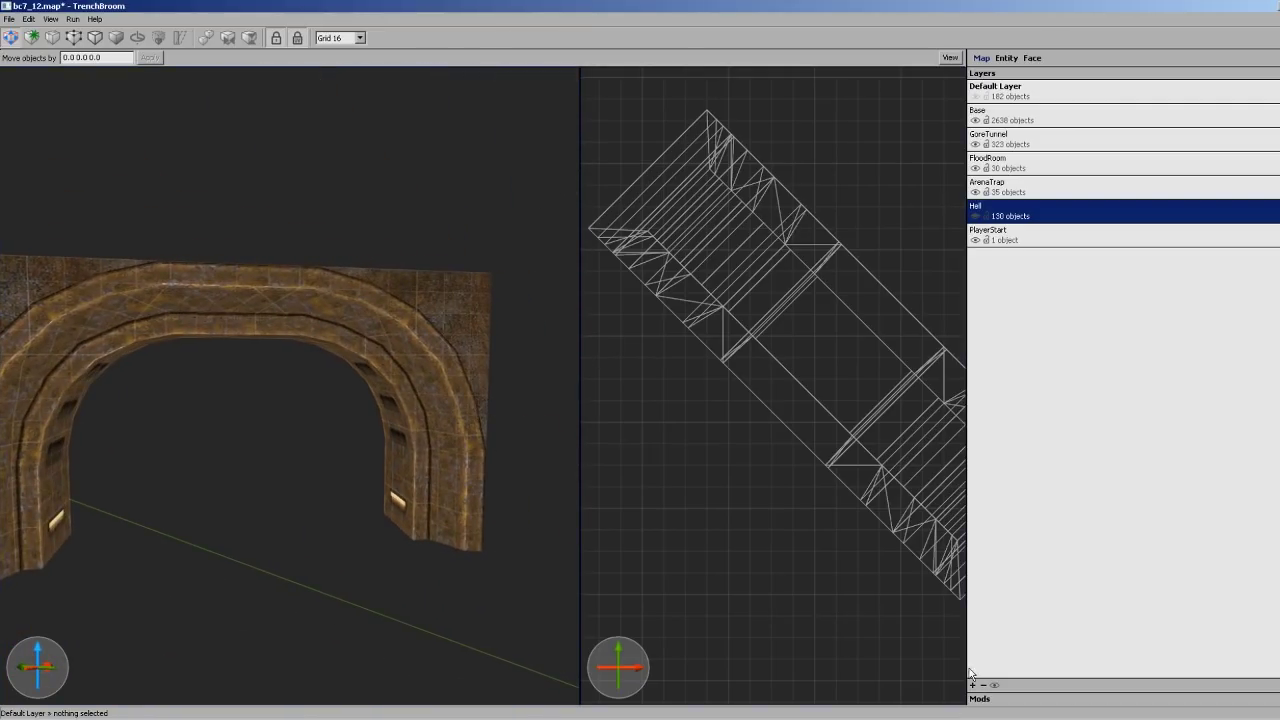